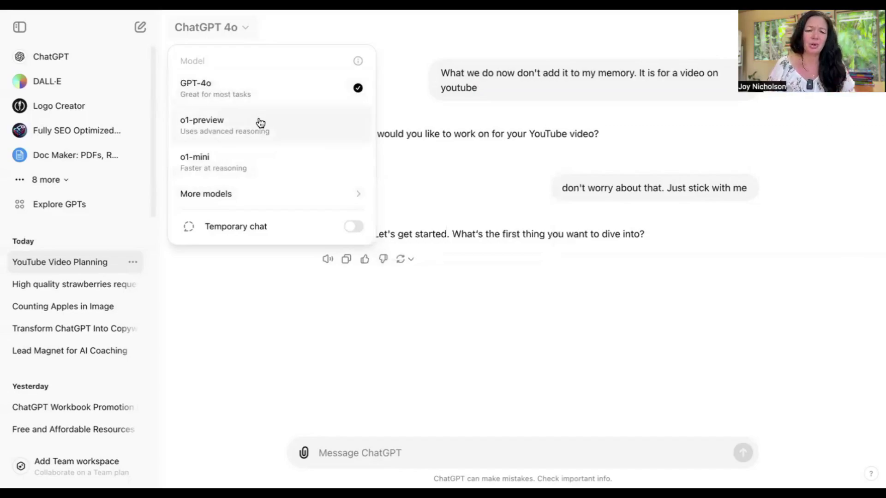
mouse_move(287, 202)
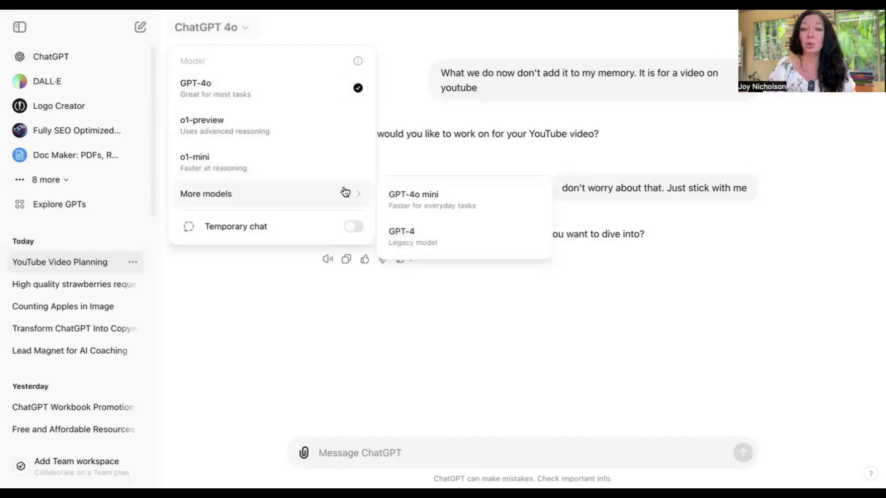
left_click(337, 339)
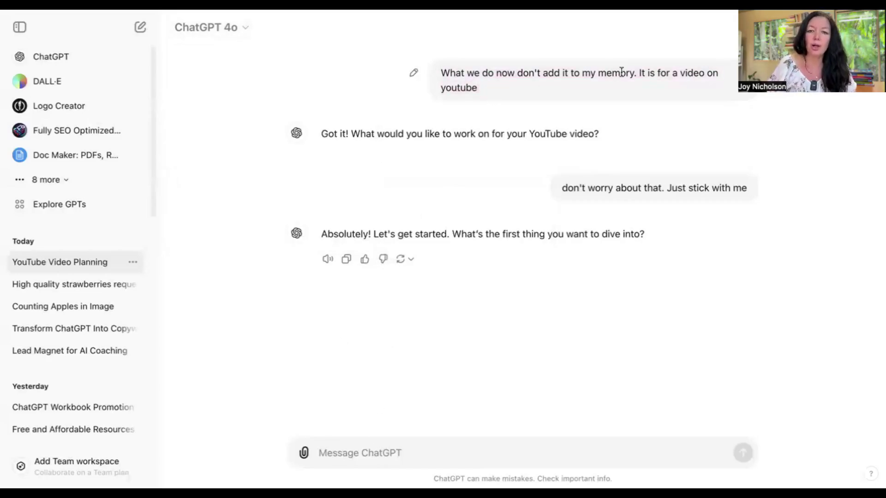
left_click_drag(634, 73, 567, 72)
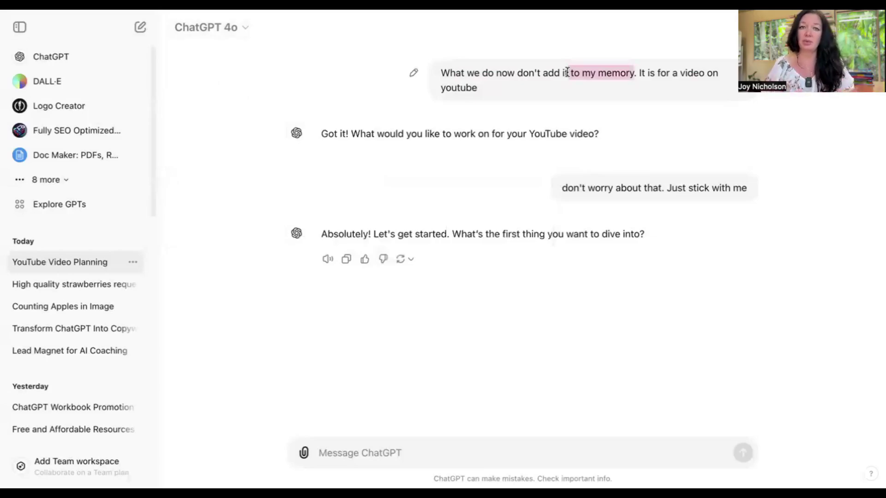
Step: Send the prompt "I am starting a strawberry business who would be my ideal client" in the current chat
left_click(411, 458)
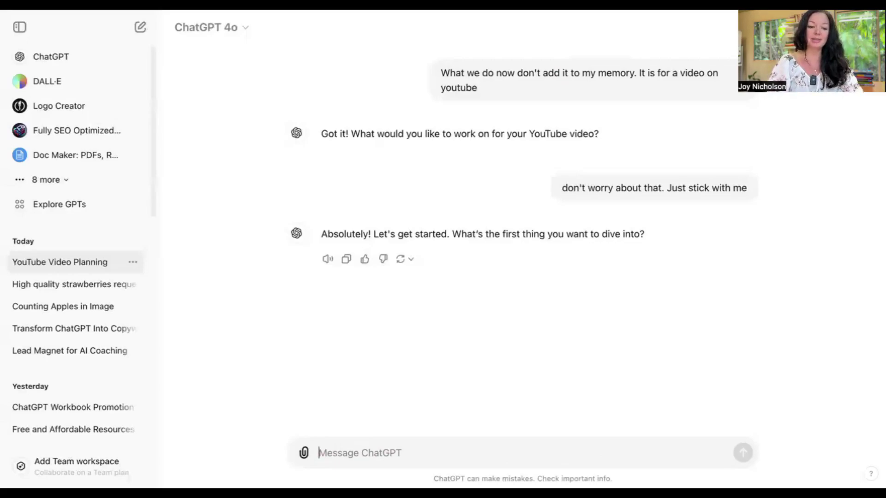
type("I am starting a")
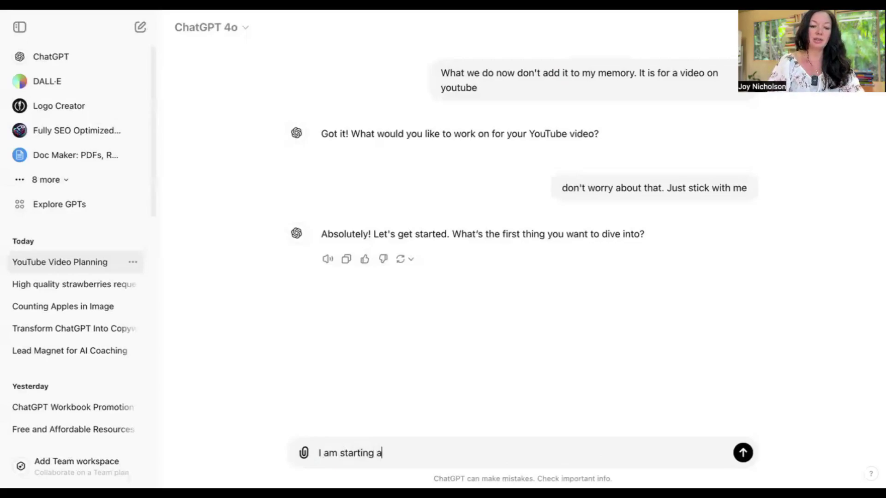
type(" strawber")
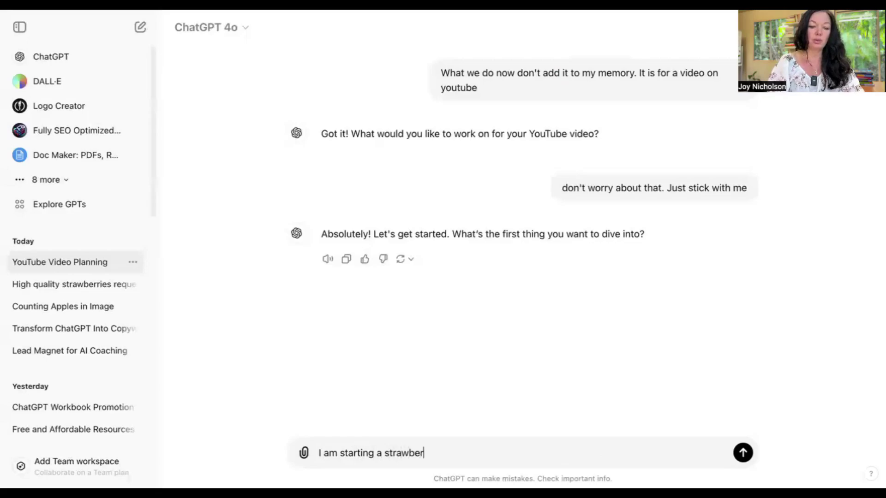
type("ry business ")
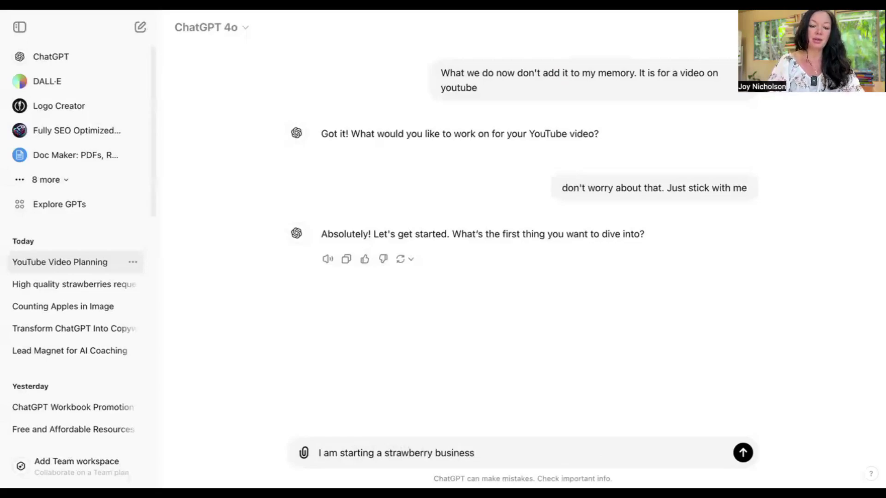
type("who would ")
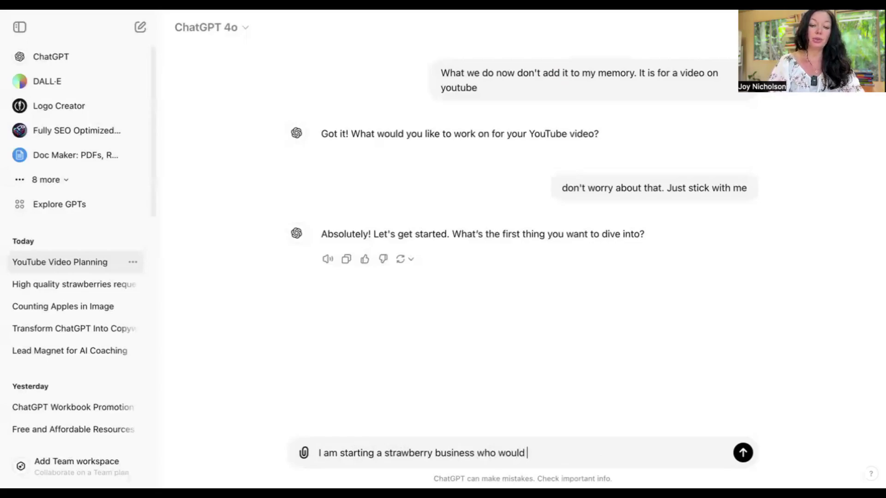
type("be my idea")
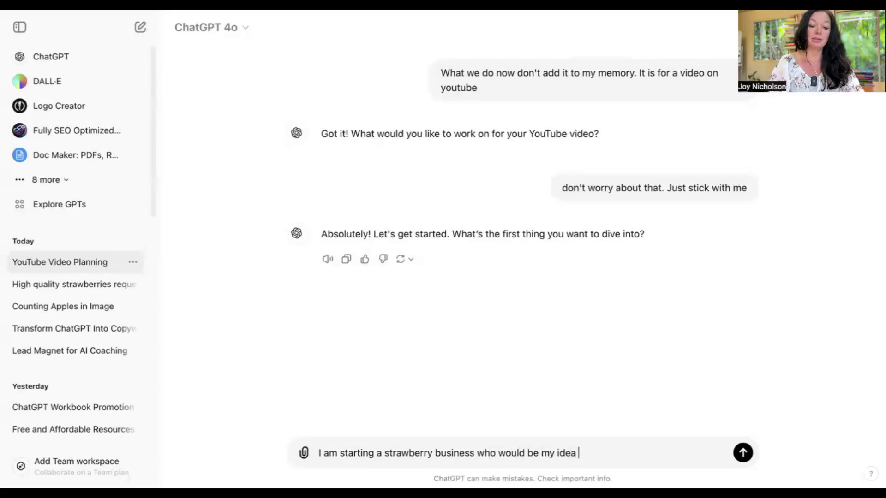
type("l client")
key("Return")
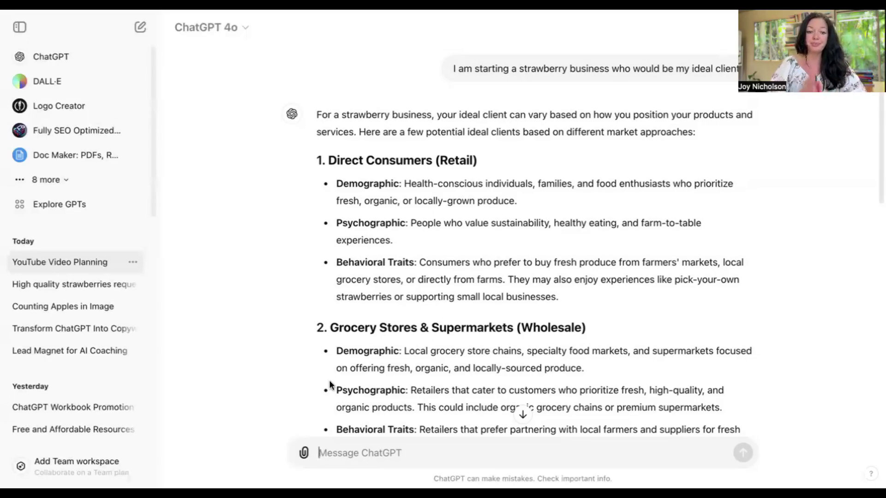
Step: Send the follow-up question "who is the ideal client avatar for this" in the strawberry business chat
scroll(363, 292, "down", 15)
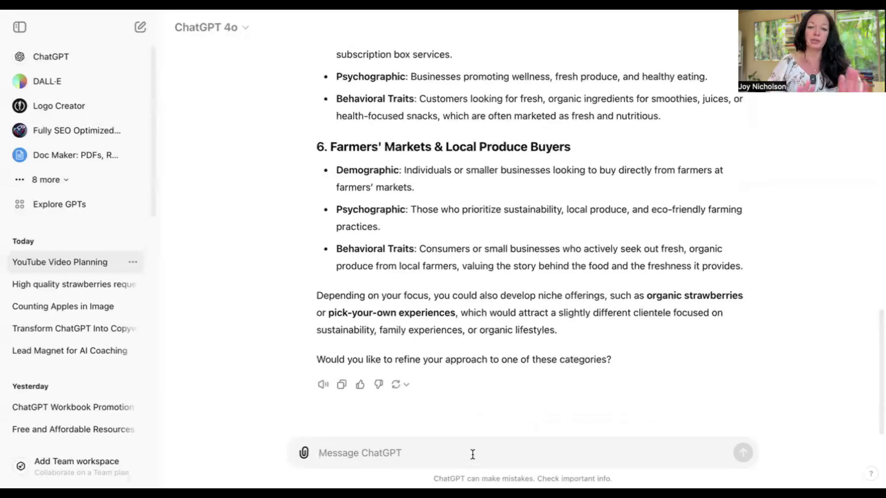
scroll(420, 387, "up", 10)
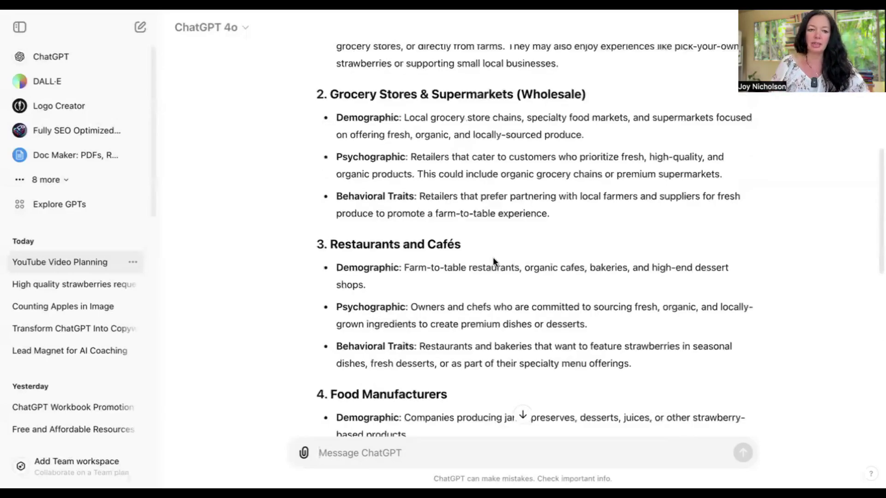
scroll(492, 256, "up", 3)
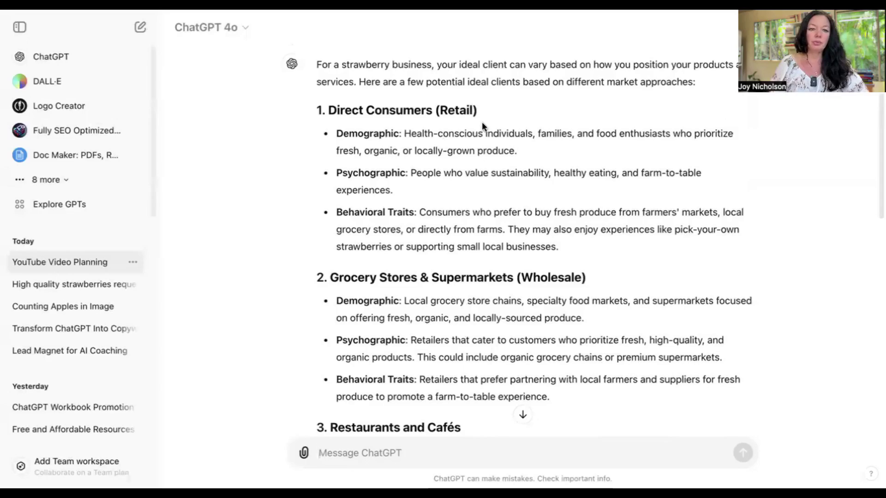
scroll(421, 213, "down", 2)
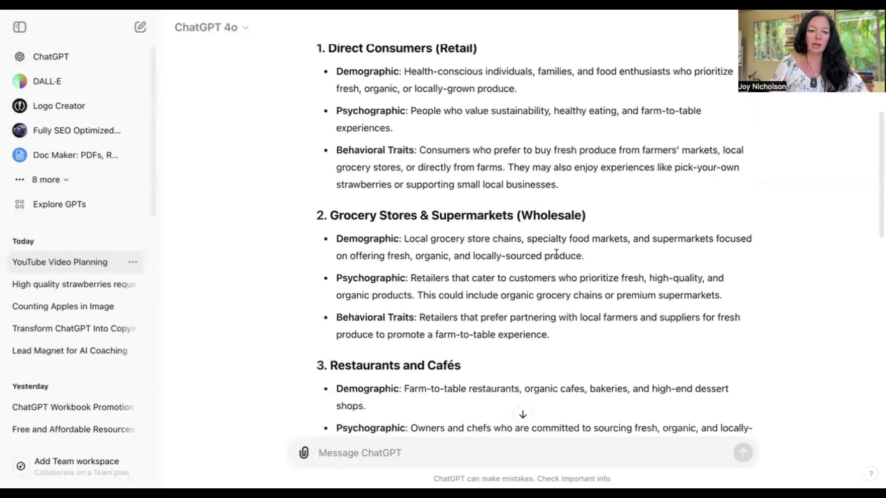
scroll(556, 256, "down", 5)
scroll(516, 286, "down", 12)
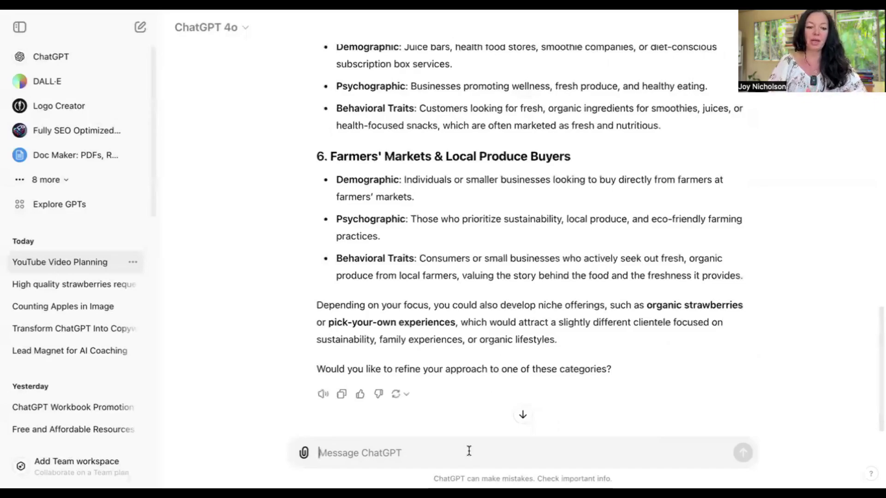
type("who is t")
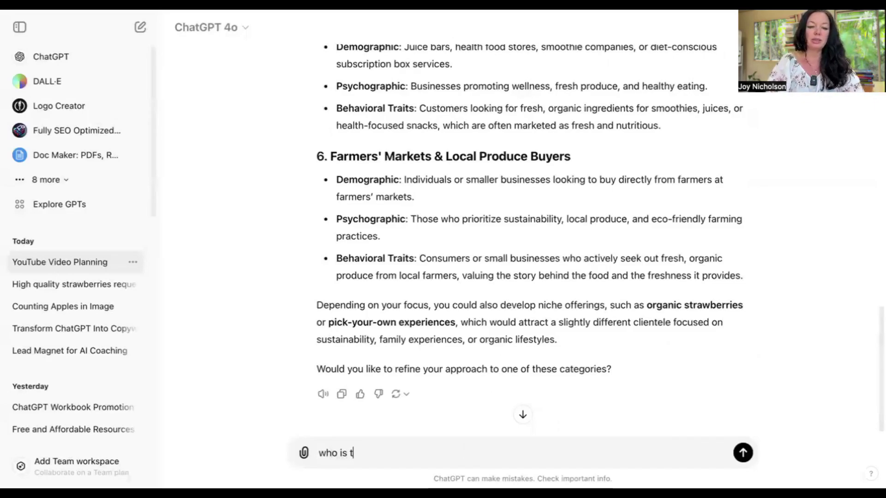
type("he ideal client ")
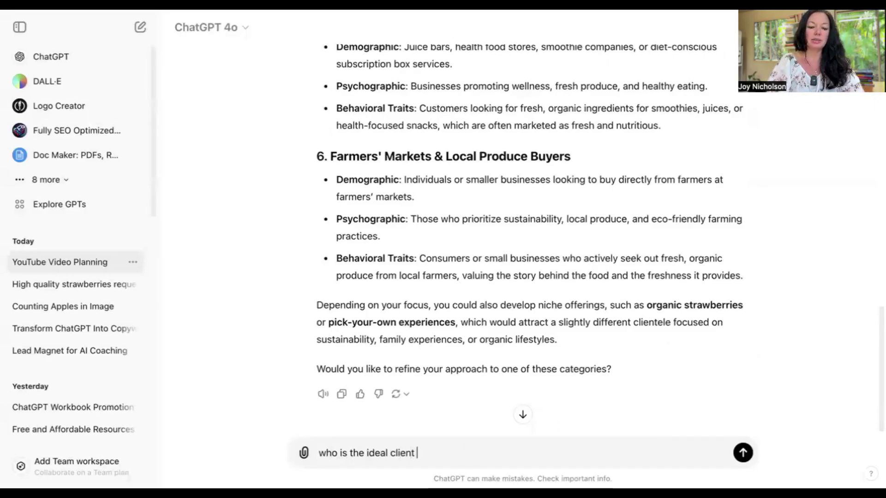
type("avatar for this")
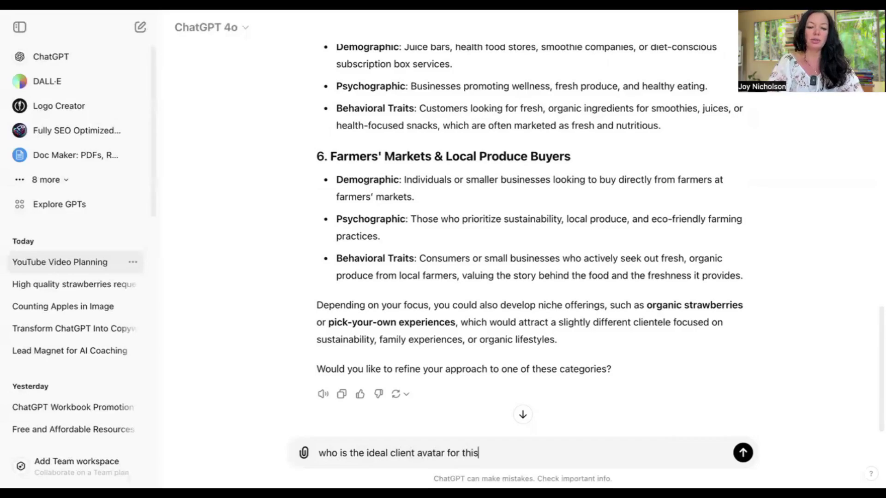
key("Return")
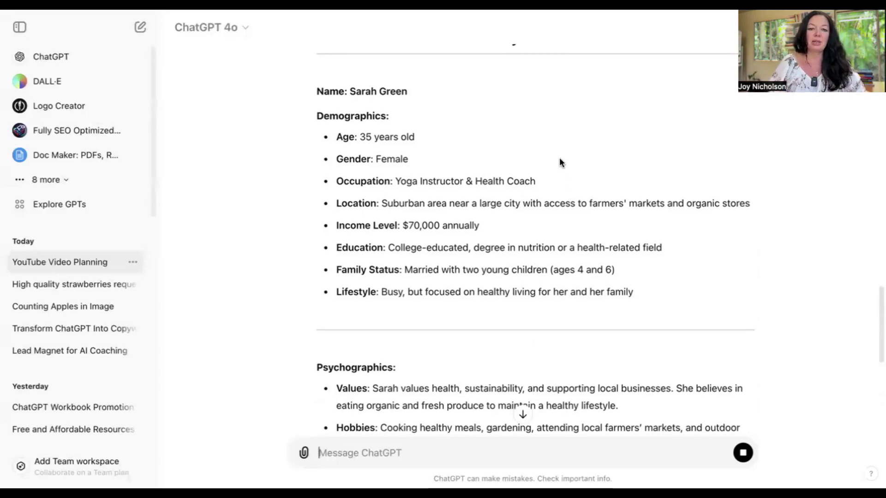
Step: Ask what would be an irresistible offer based on the generated client avatar, referring to the avatar by first name
scroll(559, 157, "down", 6)
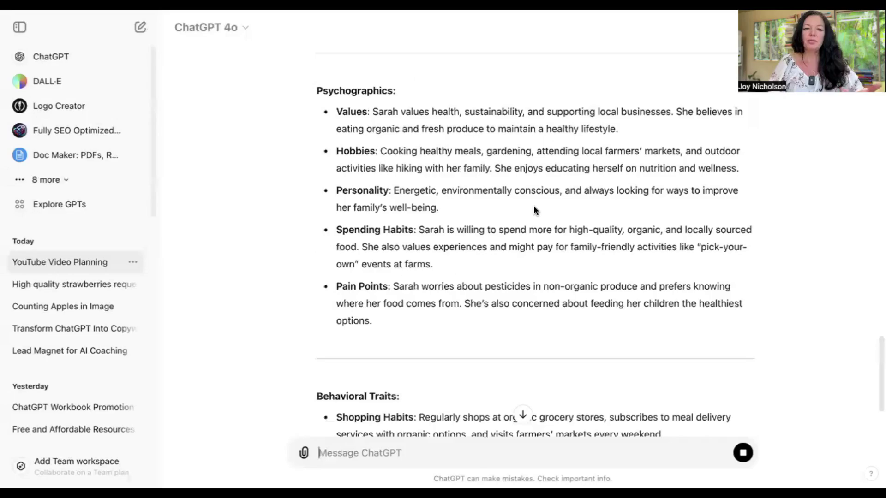
scroll(531, 212, "down", 3)
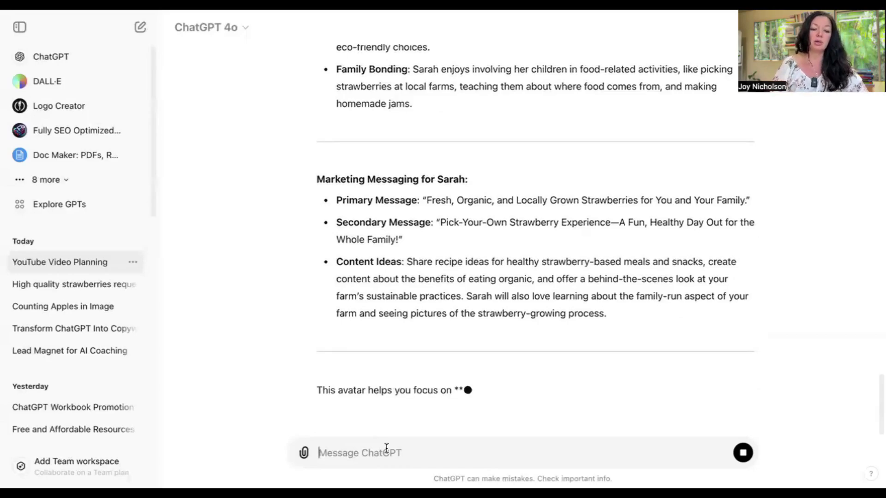
type("base")
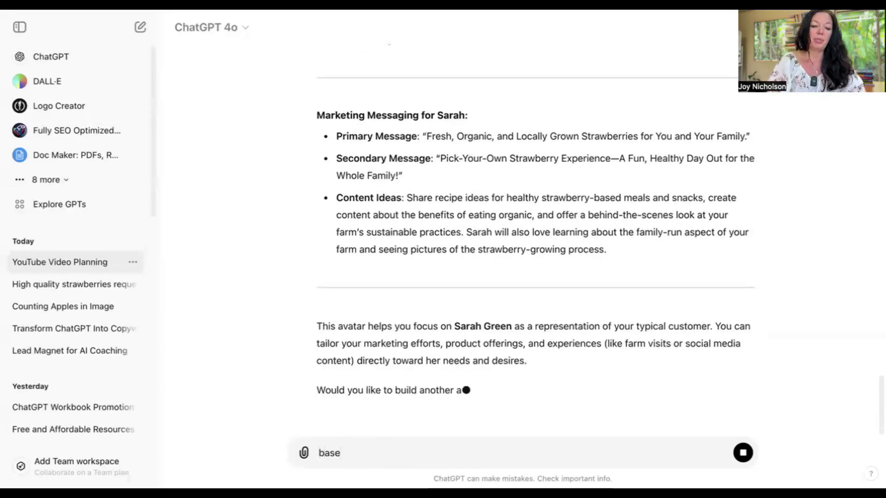
type("d on sr")
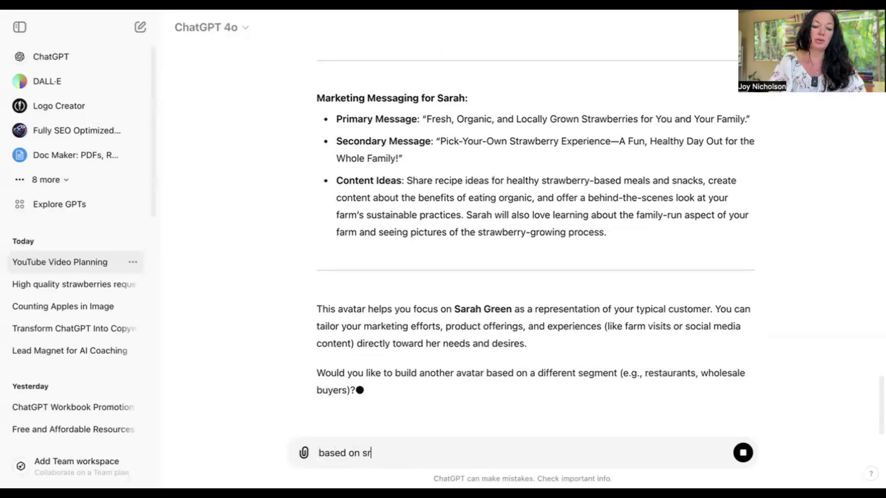
key("BackSpace")
type("ara what wo")
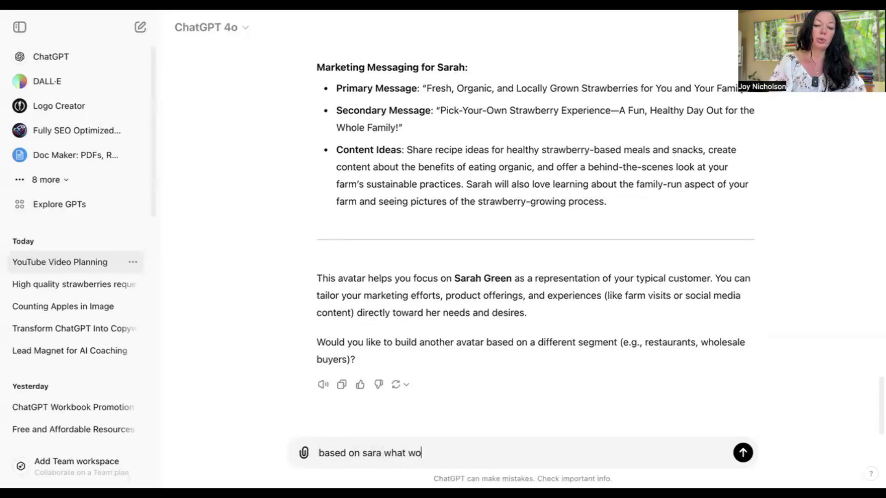
type("uld be a ")
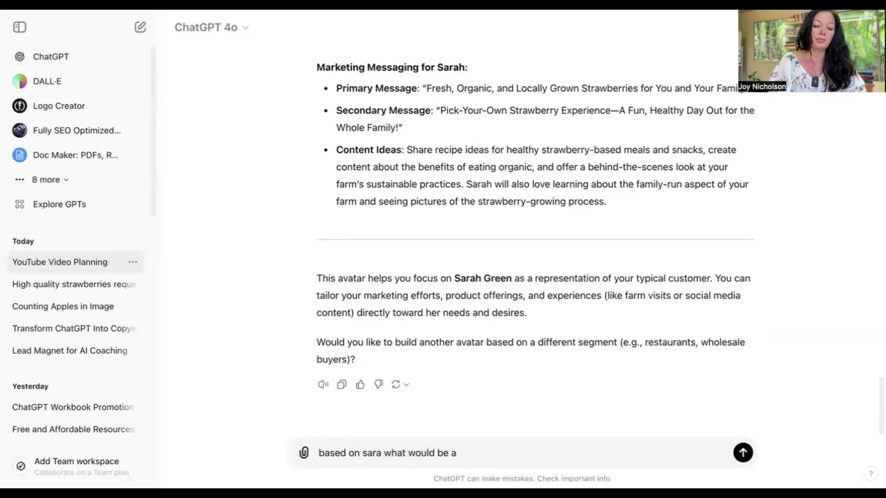
type("irristi")
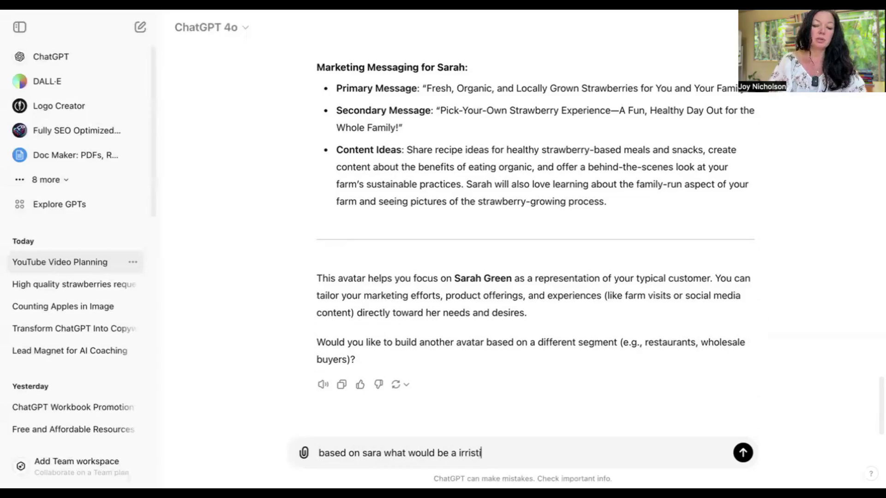
type("table offer")
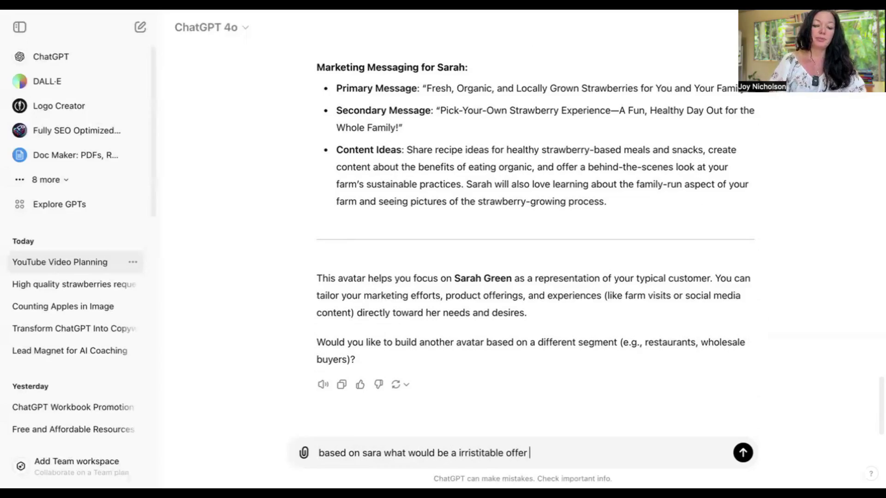
key("Return")
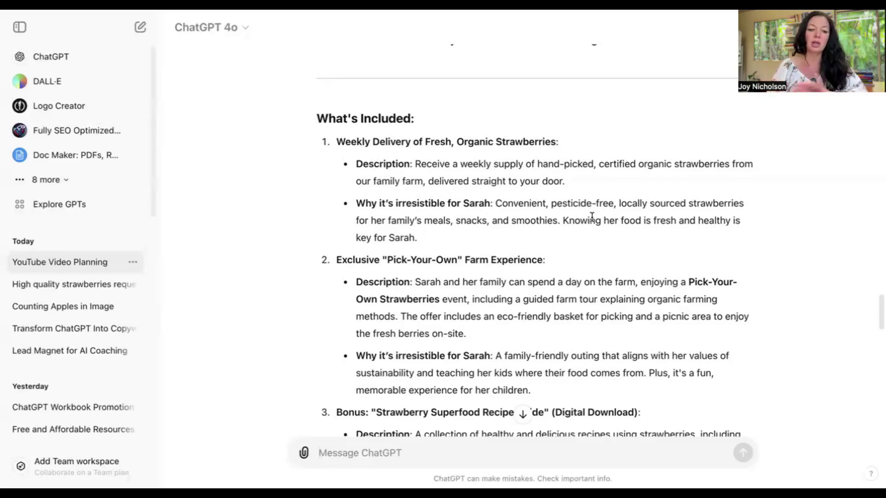
Step: Examine the generated strawberry offer, including its included items, the reasons each appeals to the avatar, and the pricing structure
scroll(572, 157, "down", 4)
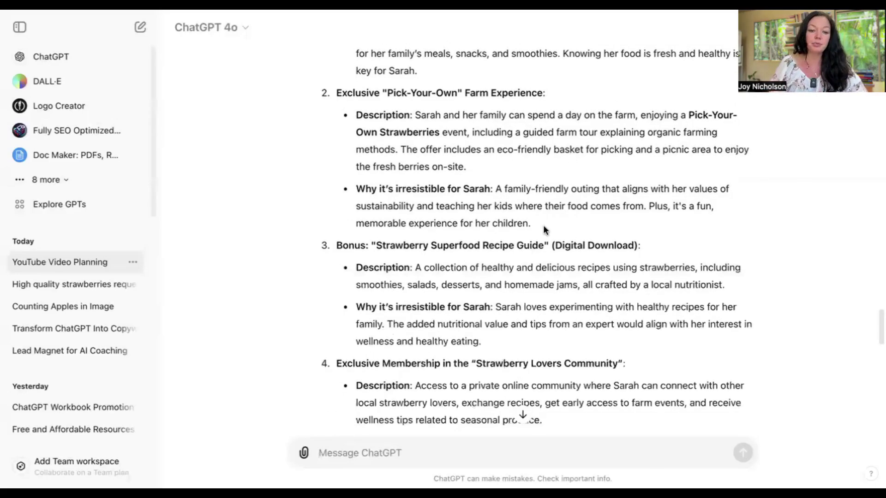
scroll(544, 225, "down", 9)
scroll(540, 224, "up", 2)
scroll(539, 223, "up", 7)
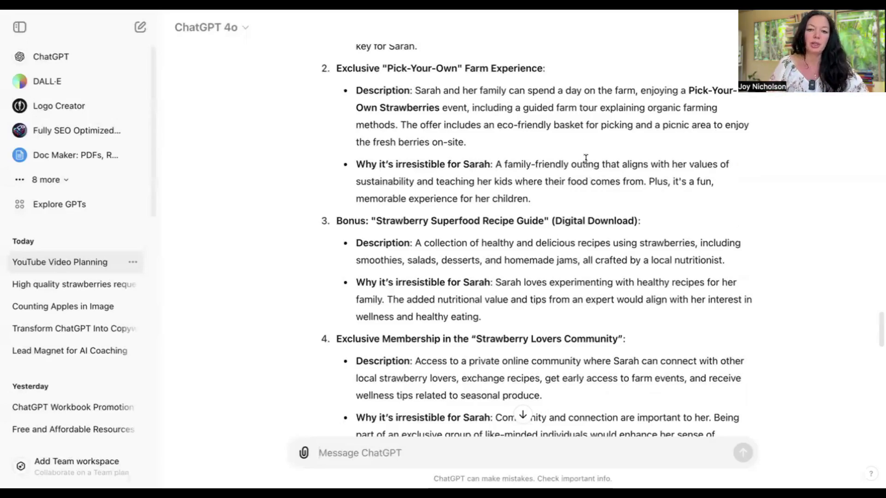
scroll(580, 137, "down", 1)
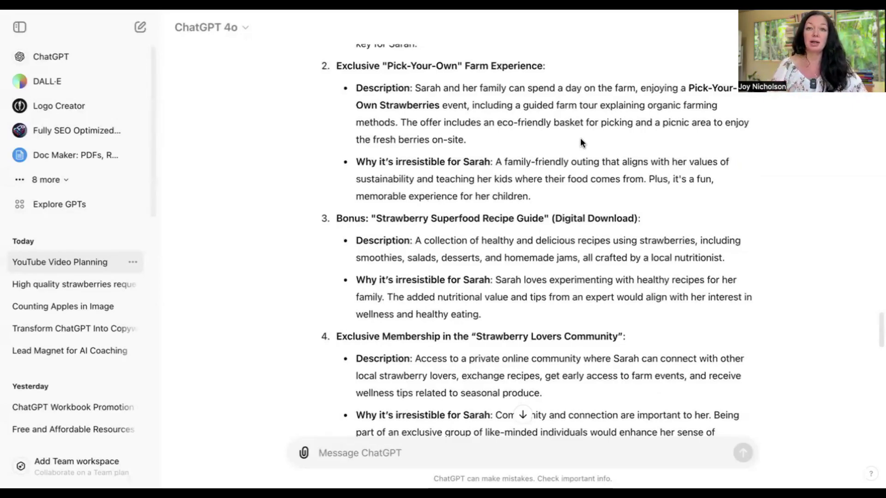
scroll(578, 179, "down", 15)
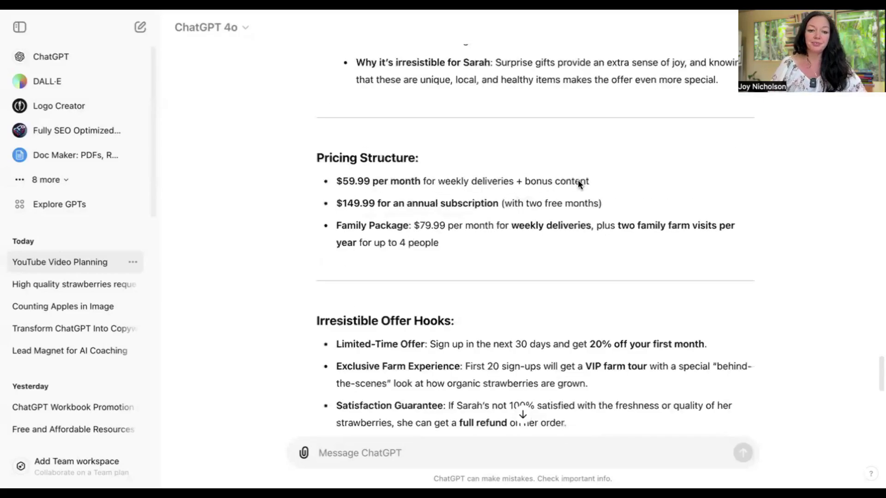
scroll(570, 216, "up", 7)
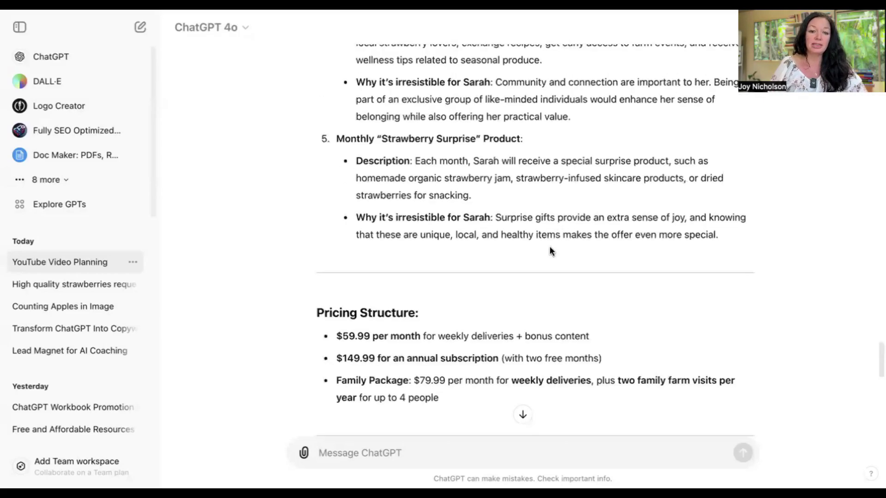
scroll(553, 230, "down", 1)
scroll(496, 244, "up", 5)
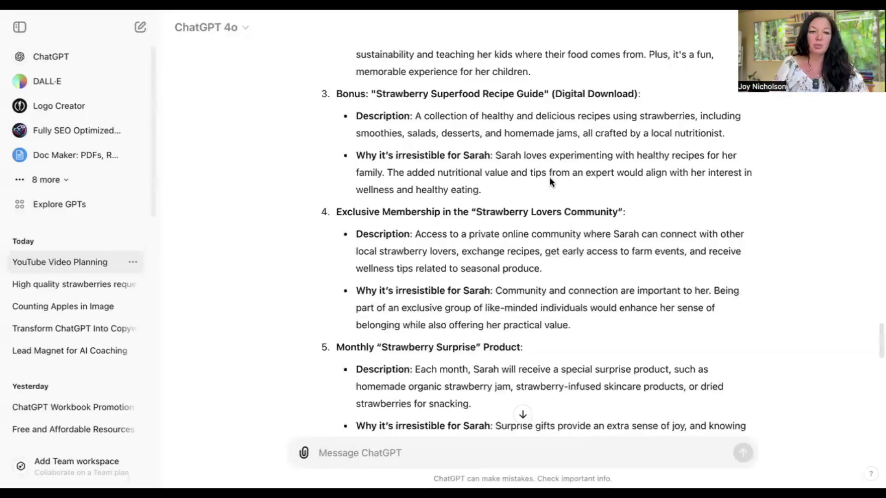
scroll(552, 196, "up", 7)
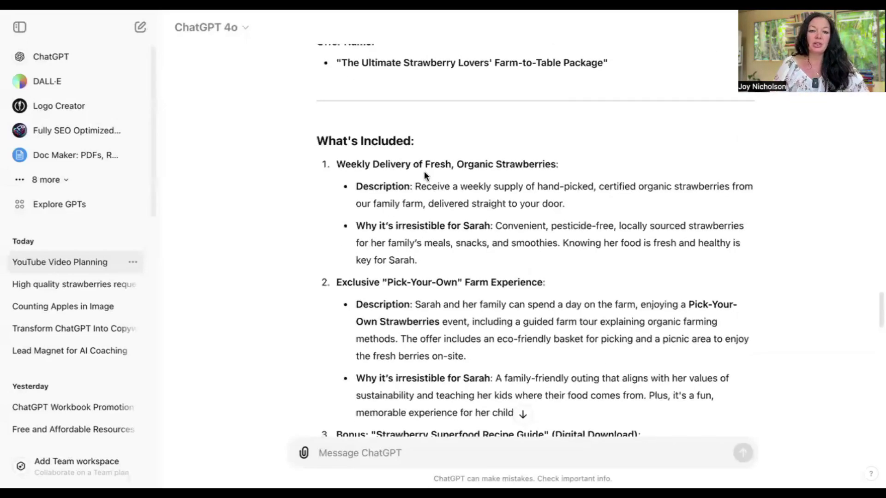
Step: Review the offer's included items again, from the weekly strawberry delivery through the Strawberry Superfood Recipe Guide bonus to the pricing
left_click_drag(352, 162, 592, 164)
scroll(594, 172, "down", 2)
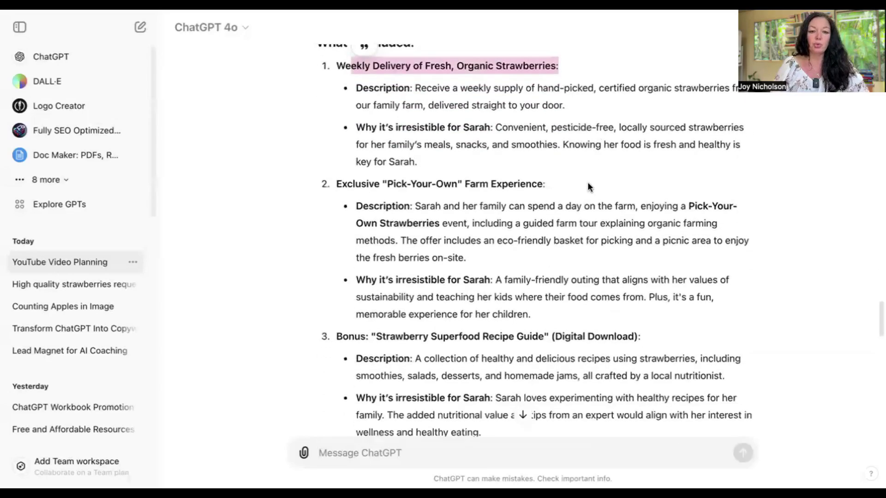
triple_click(587, 182)
scroll(584, 189, "down", 4)
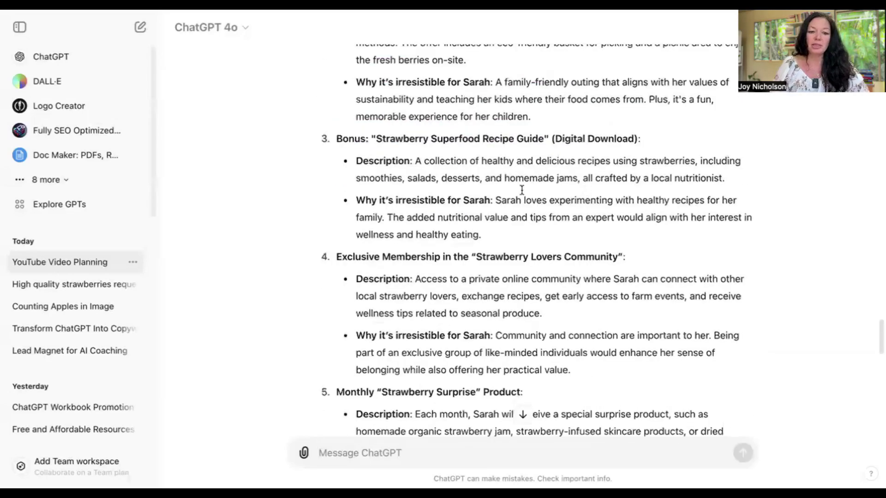
left_click_drag(638, 139, 369, 139)
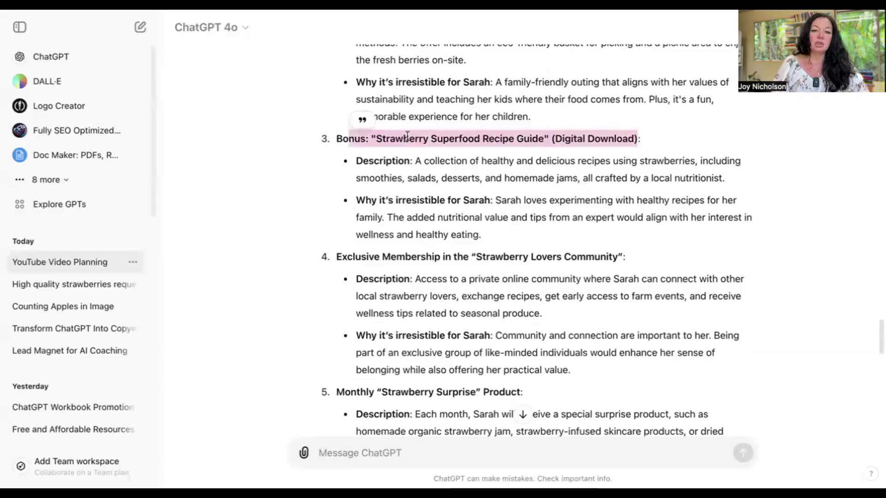
left_click(636, 139)
left_click_drag(636, 139, 336, 138)
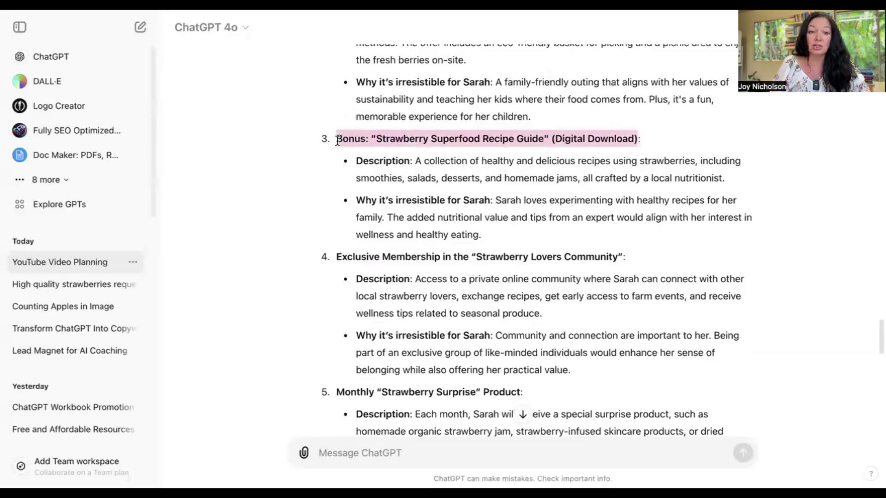
scroll(584, 170, "down", 2)
scroll(584, 170, "down", 7)
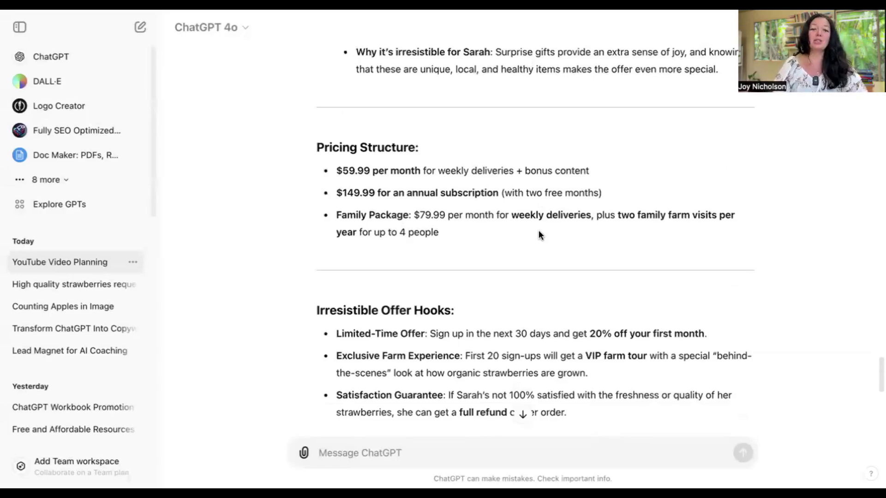
Step: Read the Irresistible Offer Hooks section, focusing on the limited-time offer
scroll(545, 233, "down", 3)
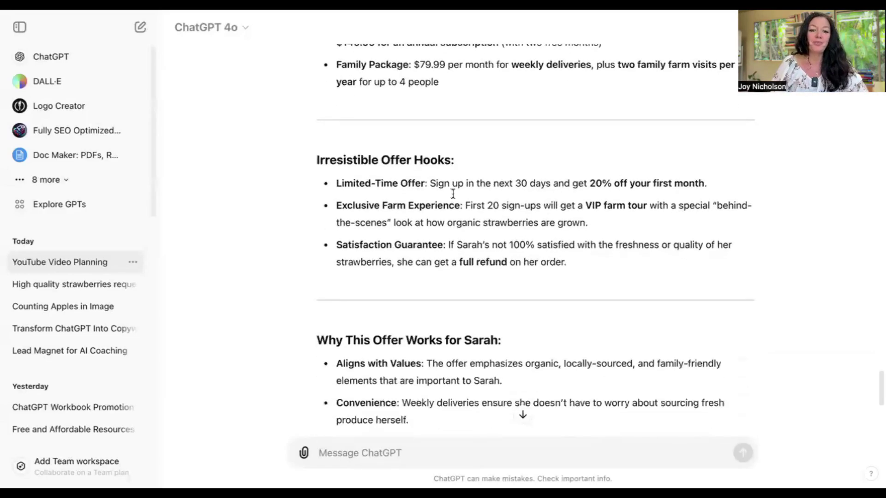
left_click_drag(337, 183, 443, 184)
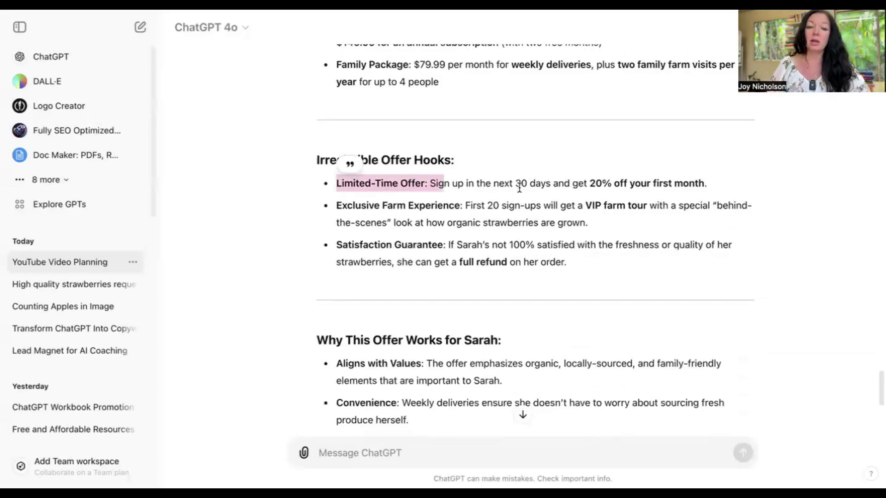
left_click(520, 187)
scroll(534, 171, "down", 1)
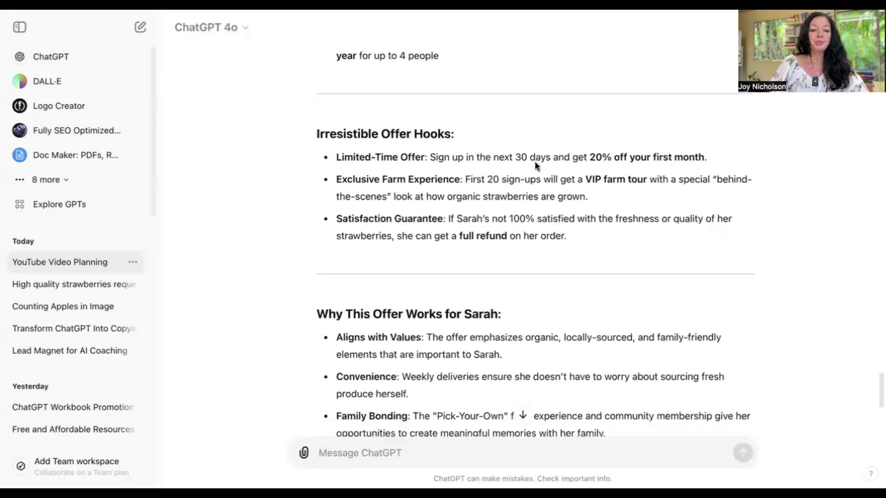
scroll(535, 166, "down", 2)
left_click_drag(336, 111, 418, 102)
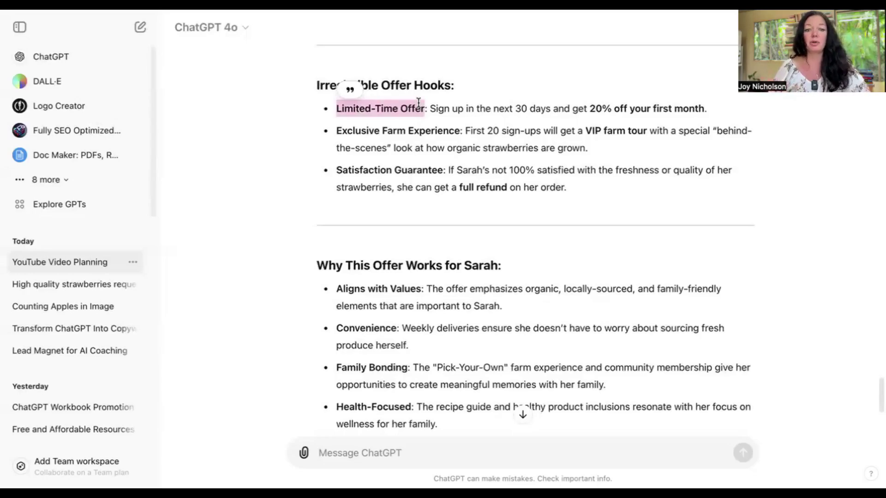
scroll(447, 115, "down", 5)
scroll(447, 114, "up", 1)
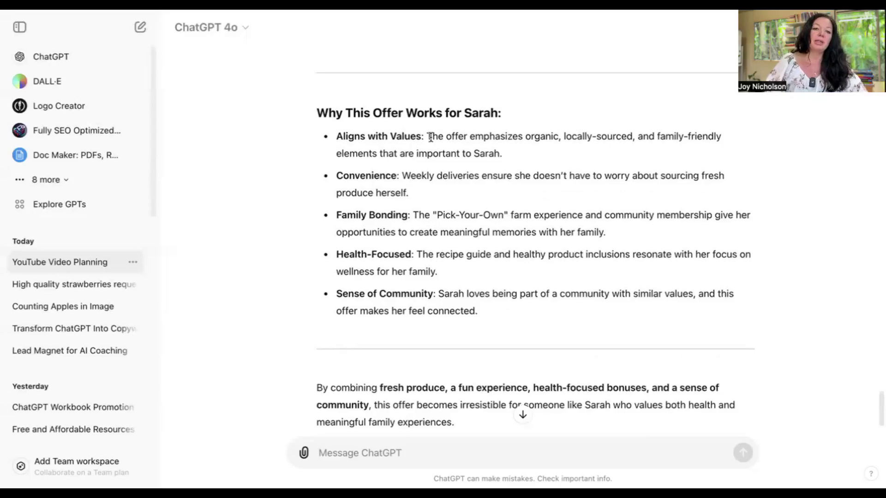
Step: Examine each listed reason why the offer works for the avatar, from Aligns with Values to Sense of Community
left_click_drag(431, 137, 303, 136)
mouse_move(411, 174)
left_mouse_down()
mouse_move(365, 167)
mouse_move(335, 174)
left_mouse_up()
left_click_drag(409, 214, 310, 219)
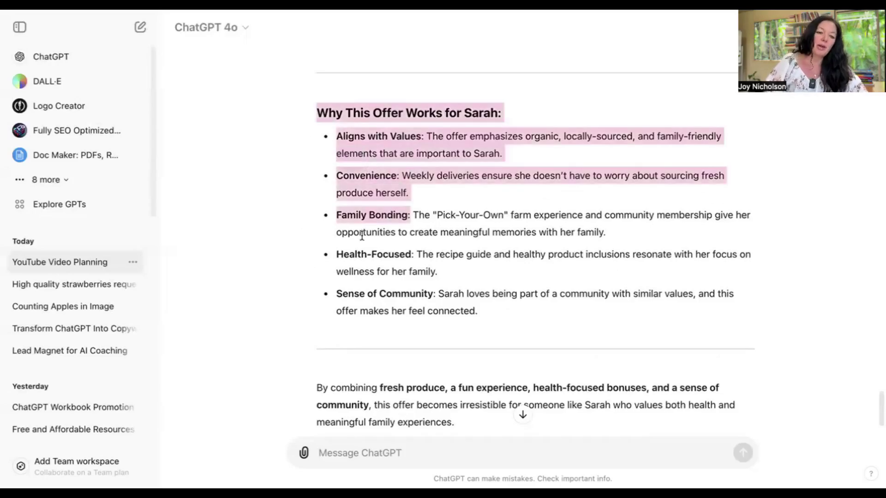
left_click_drag(410, 254, 304, 258)
scroll(476, 249, "down", 1)
left_click_drag(433, 270, 332, 271)
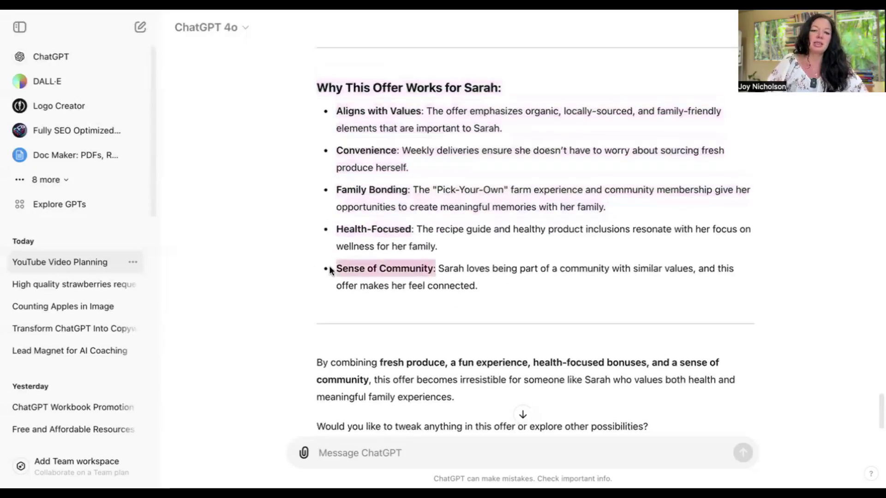
left_click(347, 258)
Step: Send the follow-up prompt "build a value ladder based on this irrisistable offer" in the strawberry business chat
scroll(510, 225, "down", 2)
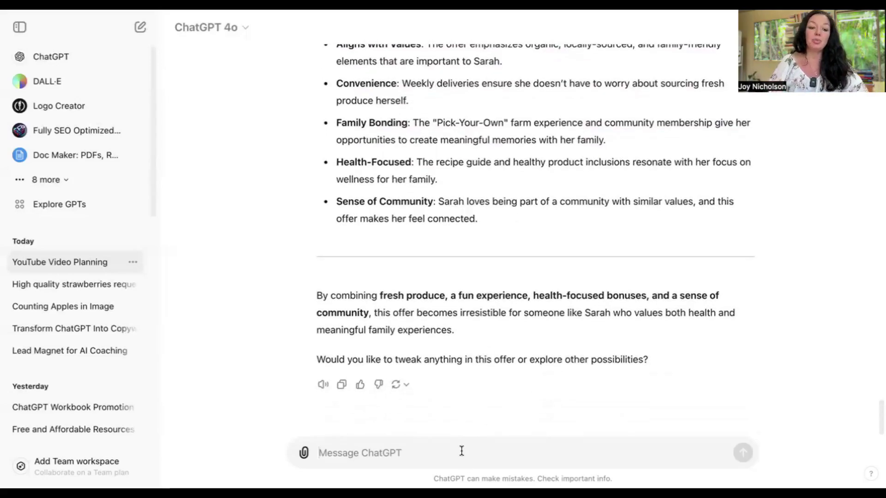
type("build a a")
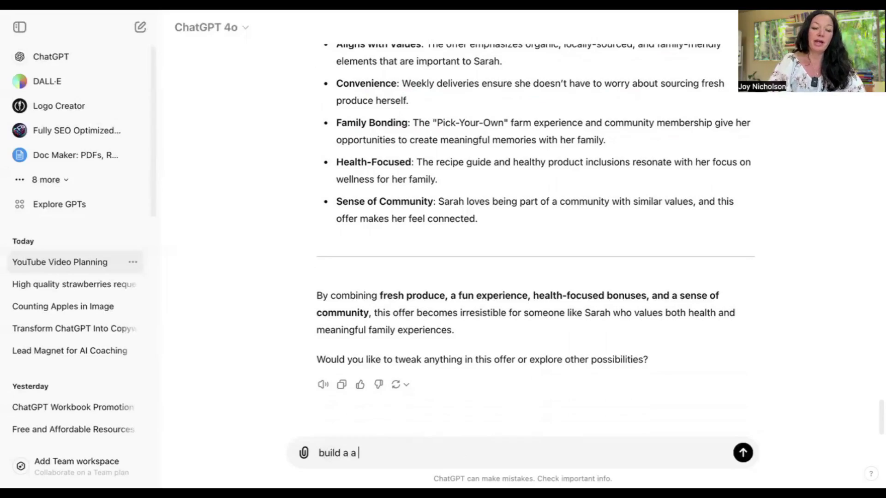
key("BackSpace")
key("BackSpace")
type("value ad")
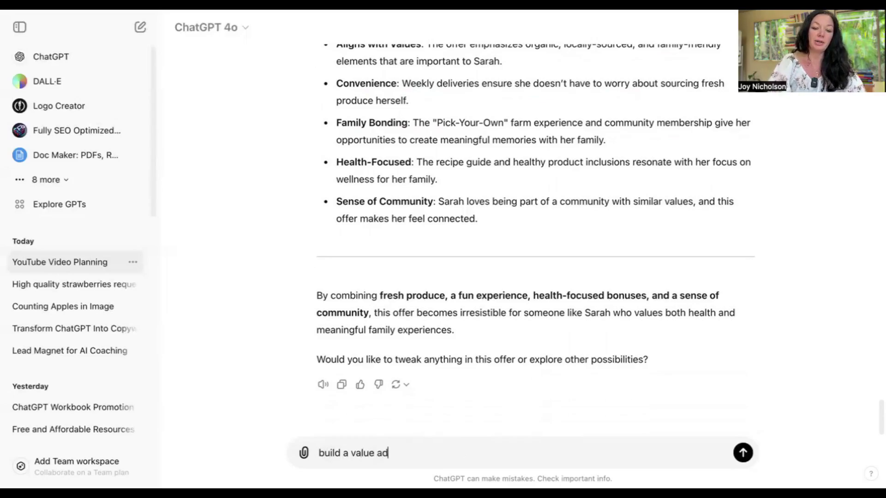
key("BackSpace")
key("BackSpace")
type("ladder based on")
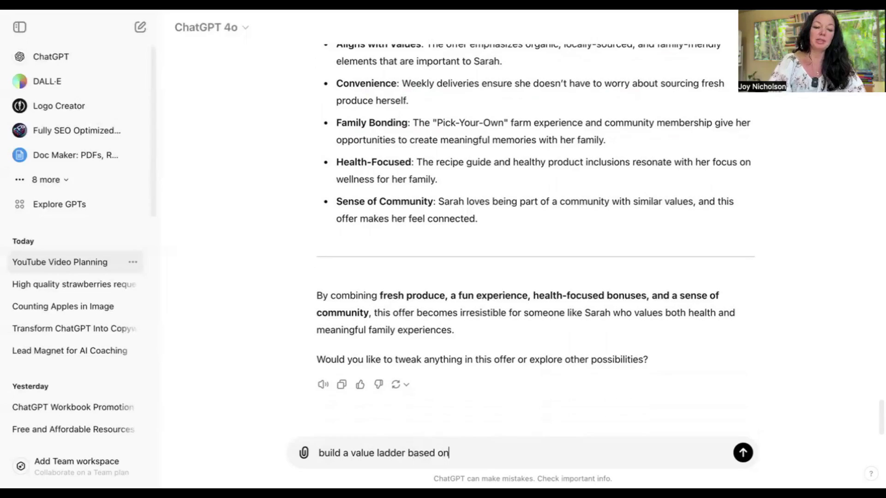
type(" this irrisi")
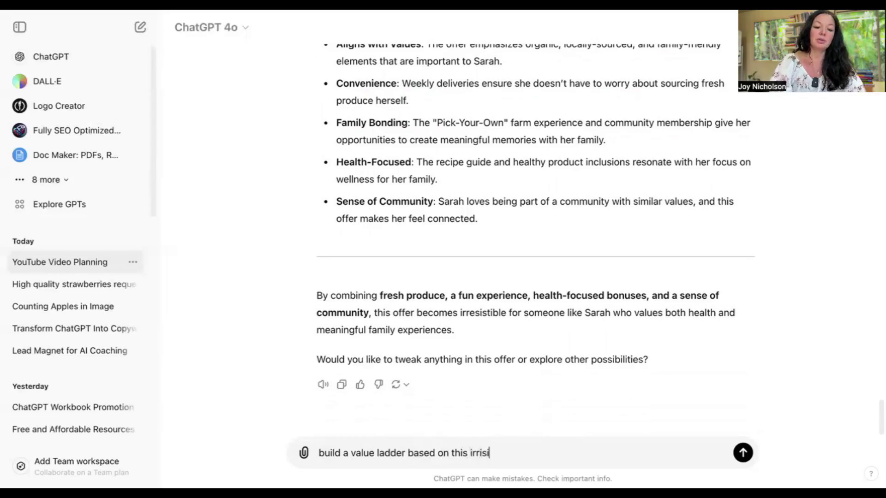
type("stable offer")
key("Return")
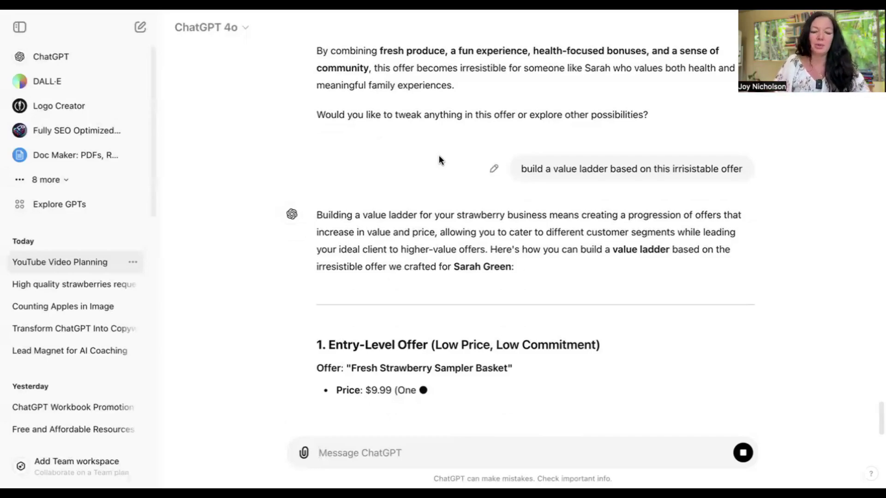
Step: Examine the tiers of the generated value ladder, comparing their offers and prices from the entry-level offer up to the top-tier offer
scroll(466, 165, "up", 6)
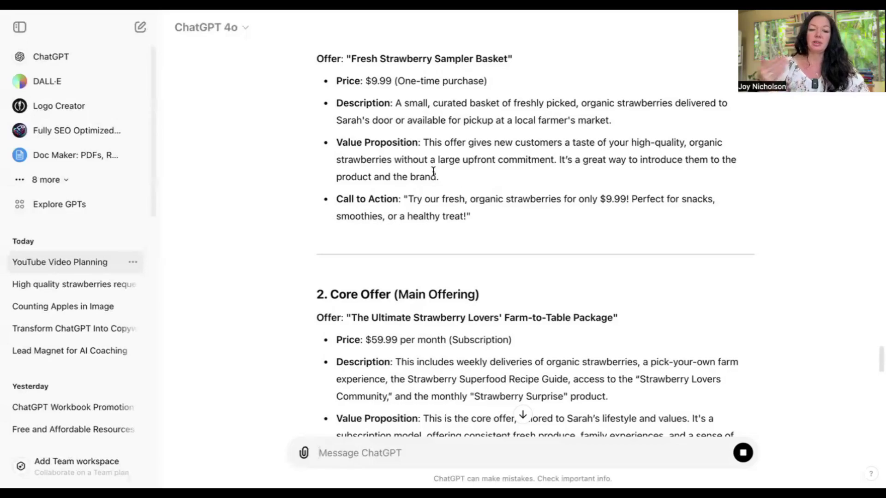
scroll(476, 185, "down", 9)
scroll(491, 200, "up", 15)
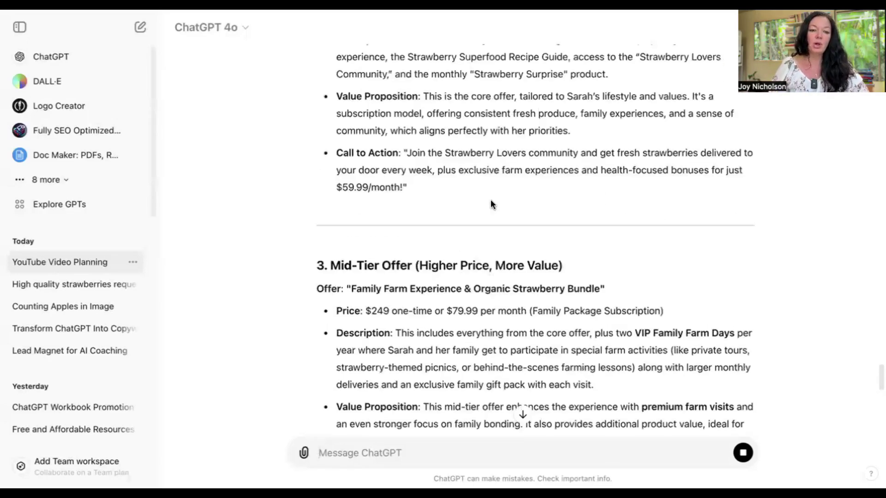
scroll(491, 200, "down", 4)
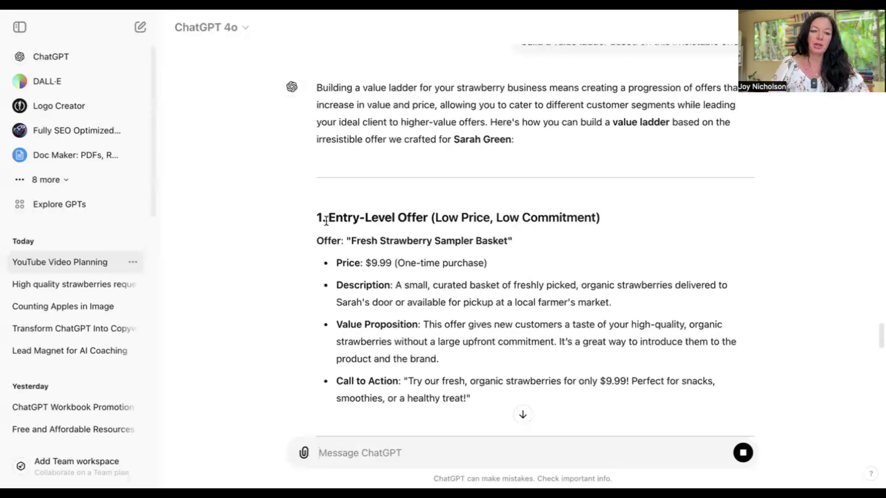
left_click_drag(326, 217, 600, 217)
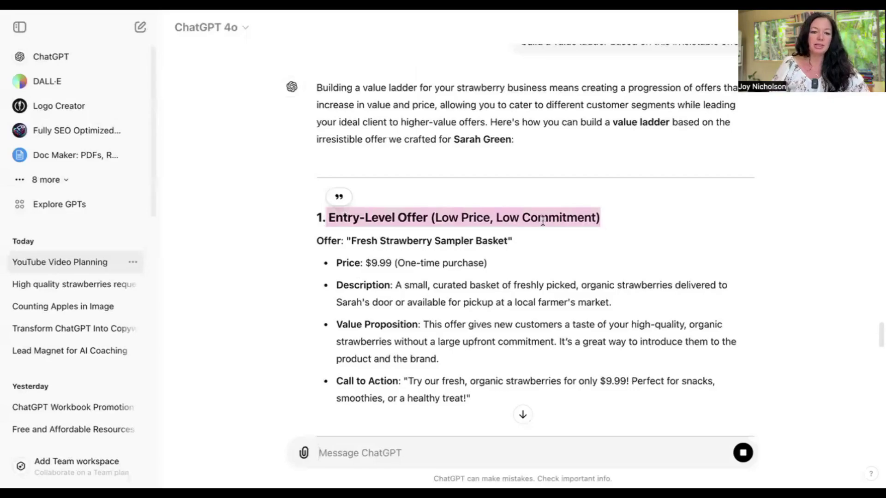
scroll(549, 263, "down", 4)
scroll(510, 191, "down", 2)
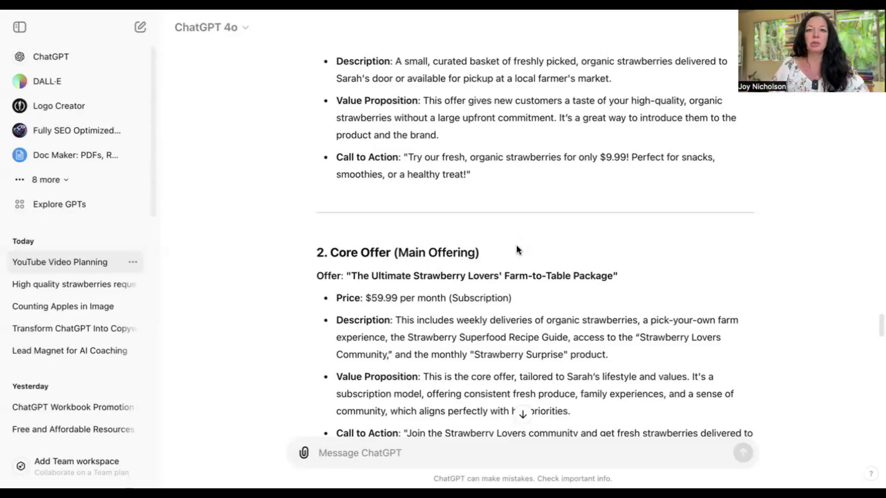
scroll(519, 185, "down", 5)
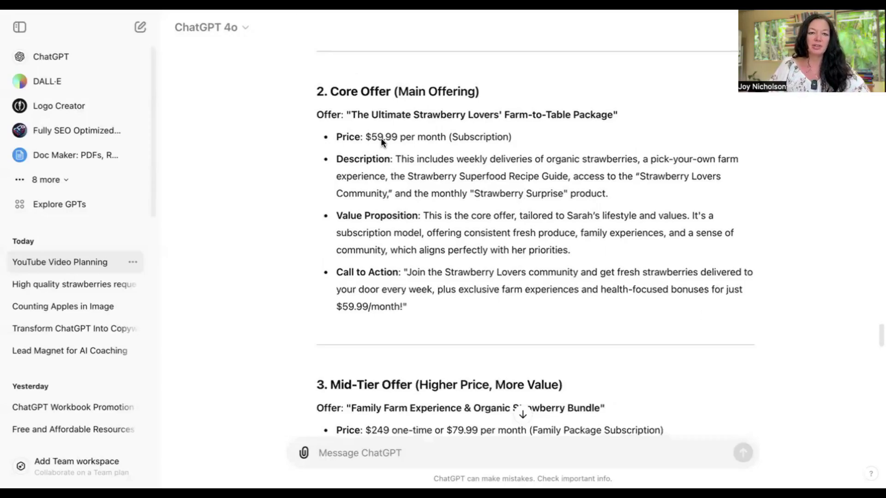
scroll(419, 151, "up", 10)
scroll(361, 222, "down", 6)
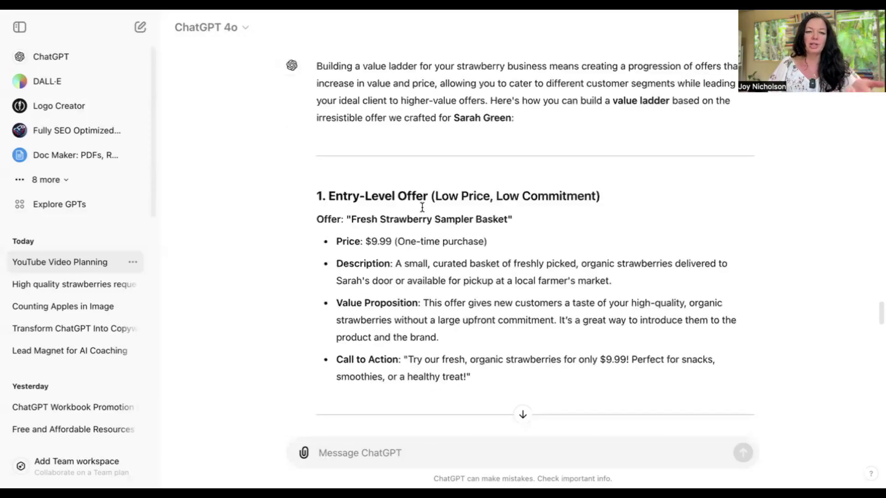
scroll(358, 225, "down", 11)
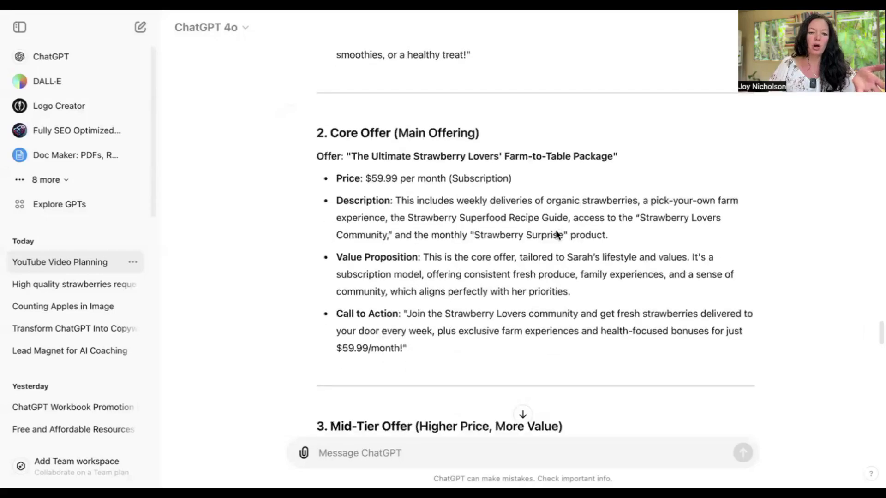
scroll(447, 233, "down", 10)
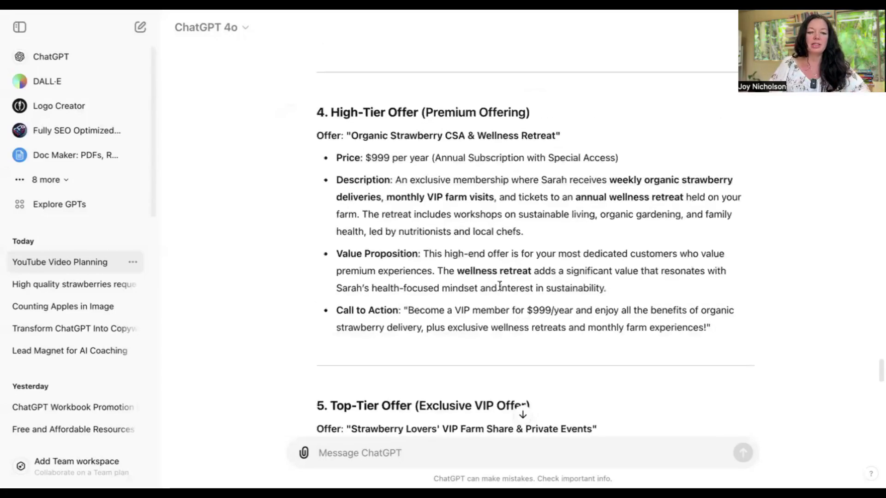
scroll(583, 245, "down", 1)
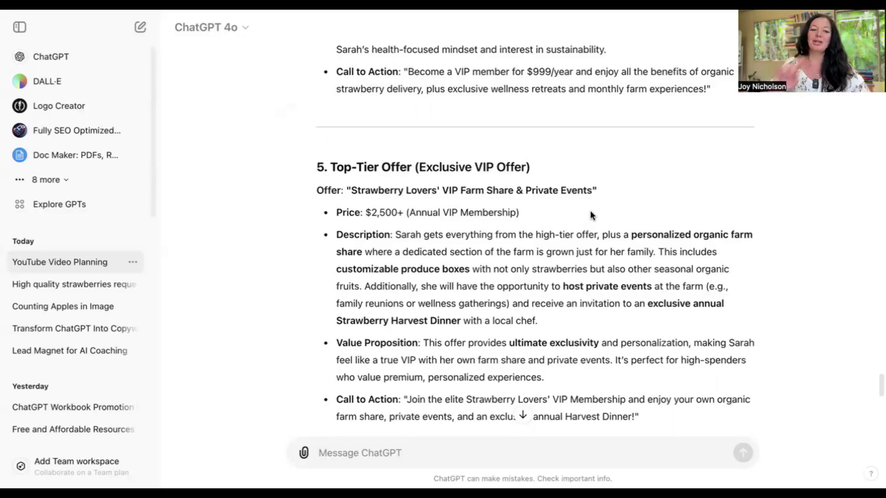
Step: Review the top-tier VIP offer's price and the table summarizing all value ladder offers
left_click_drag(520, 212, 338, 209)
left_click(338, 213)
left_click(532, 211)
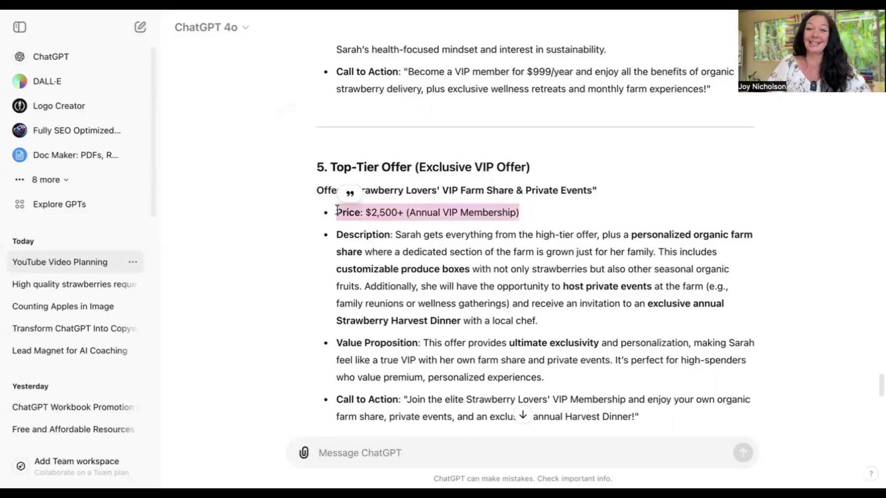
scroll(439, 225, "up", 4)
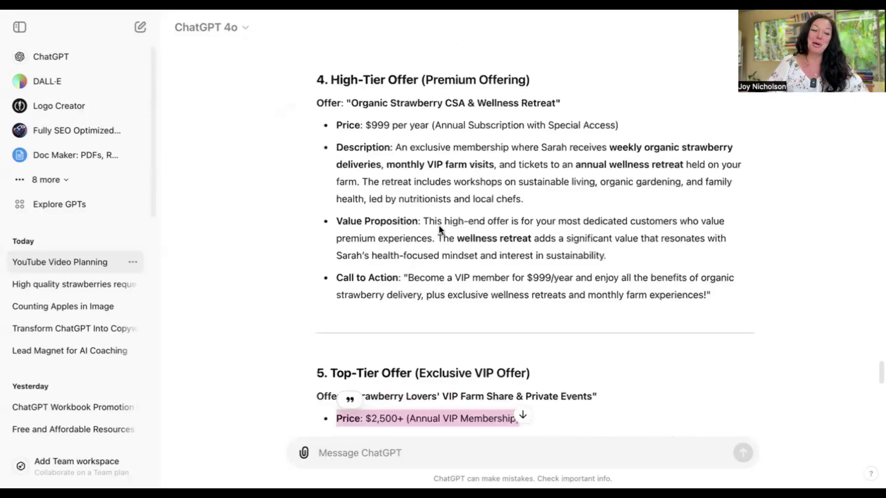
scroll(438, 225, "down", 10)
scroll(439, 226, "down", 3)
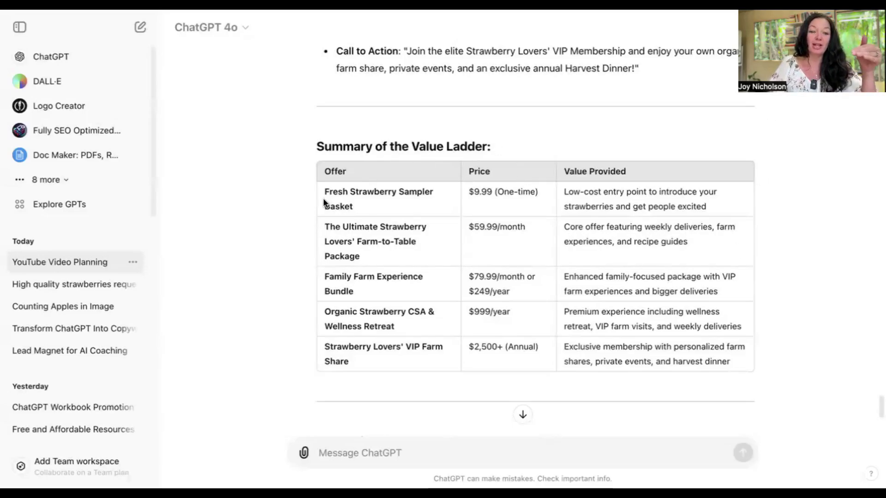
left_click_drag(324, 193, 799, 332)
left_click(799, 332)
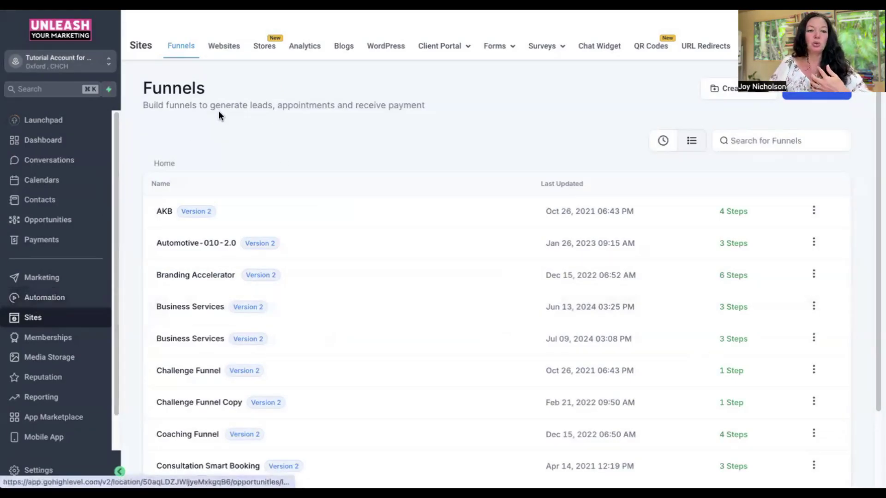
left_click(428, 49)
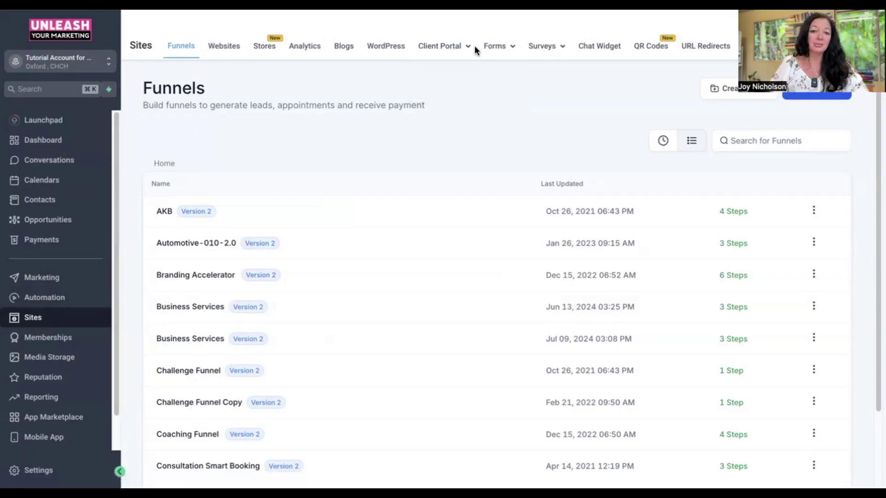
mouse_move(451, 41)
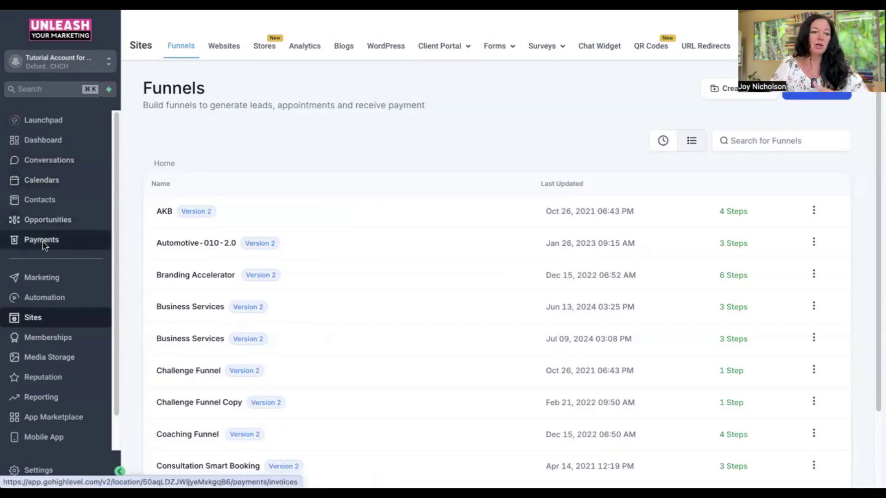
scroll(44, 245, "down", 2)
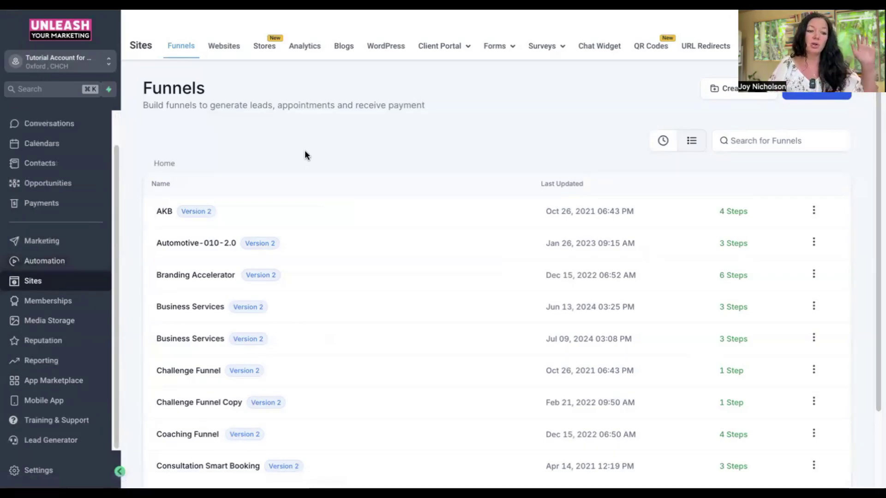
left_click(813, 95)
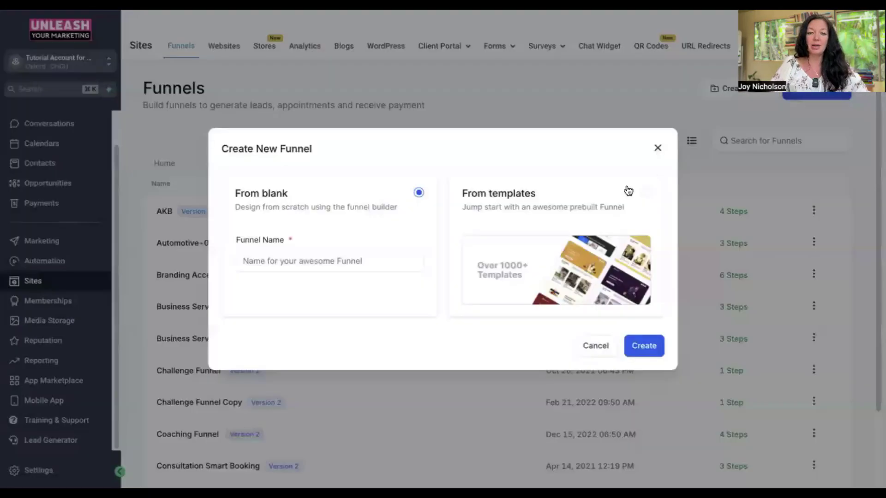
left_click(534, 194)
left_click(639, 346)
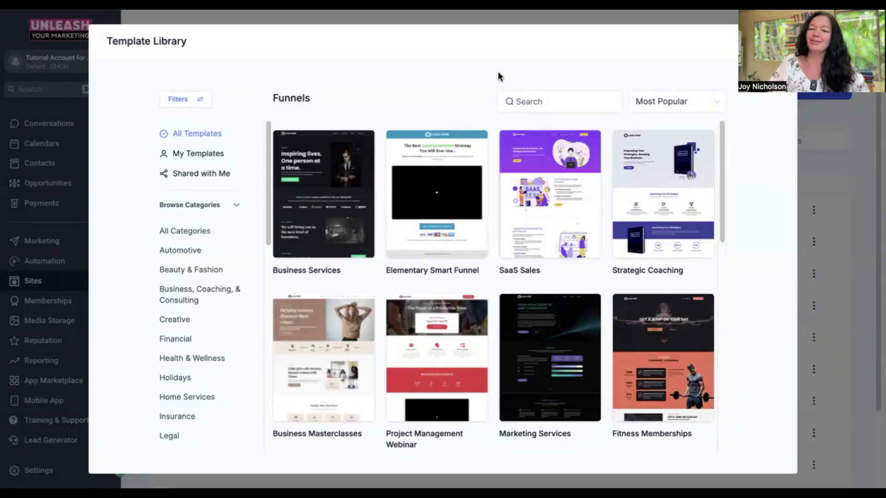
left_click(851, 99)
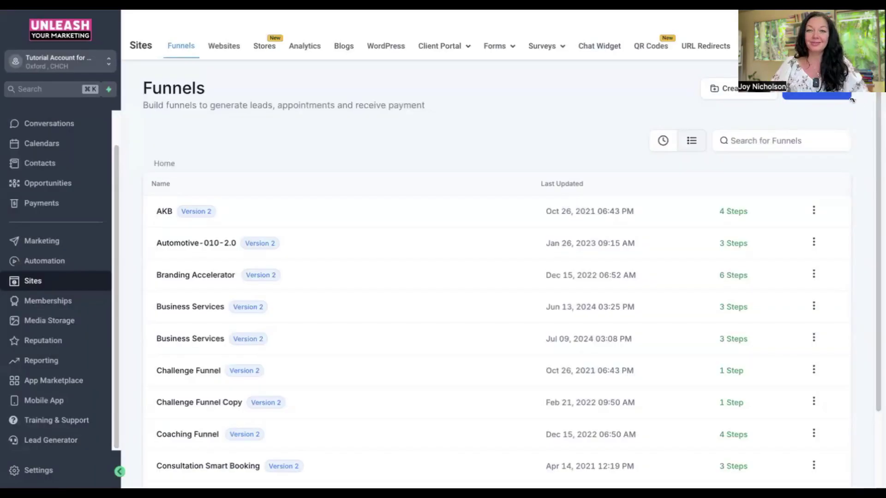
Step: Start a new funnel from templates and open the template library
left_click(817, 90)
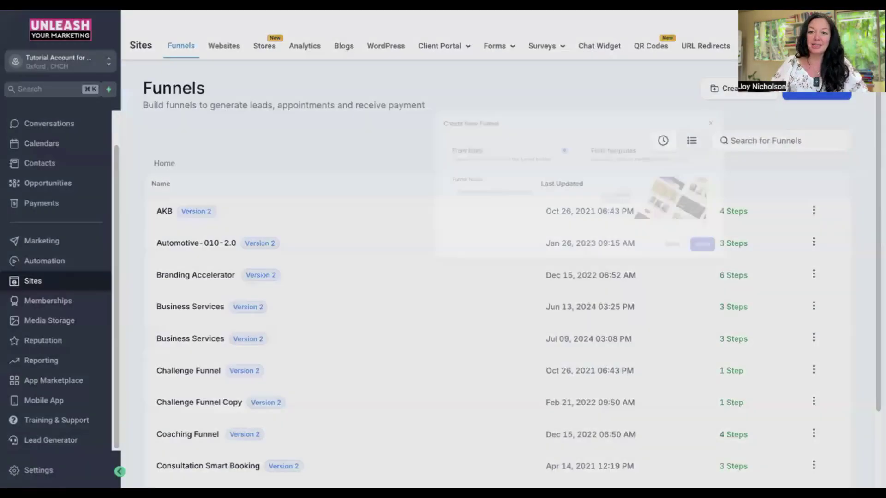
left_click(577, 198)
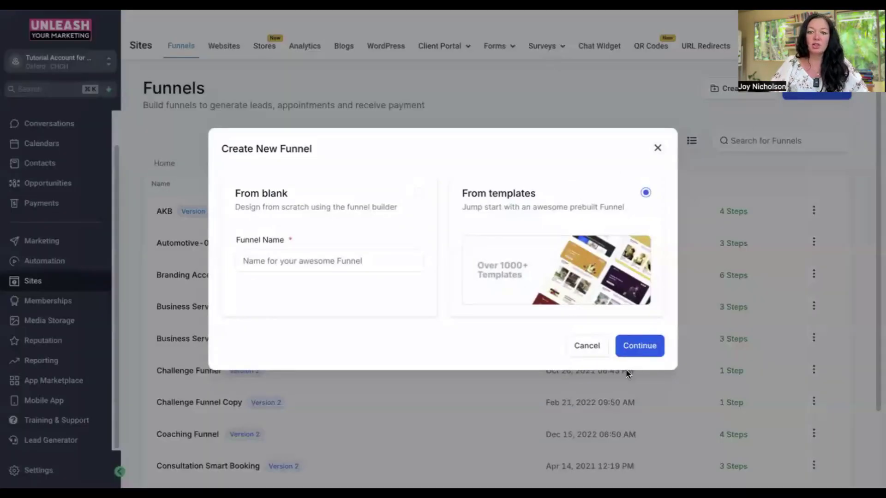
left_click(632, 347)
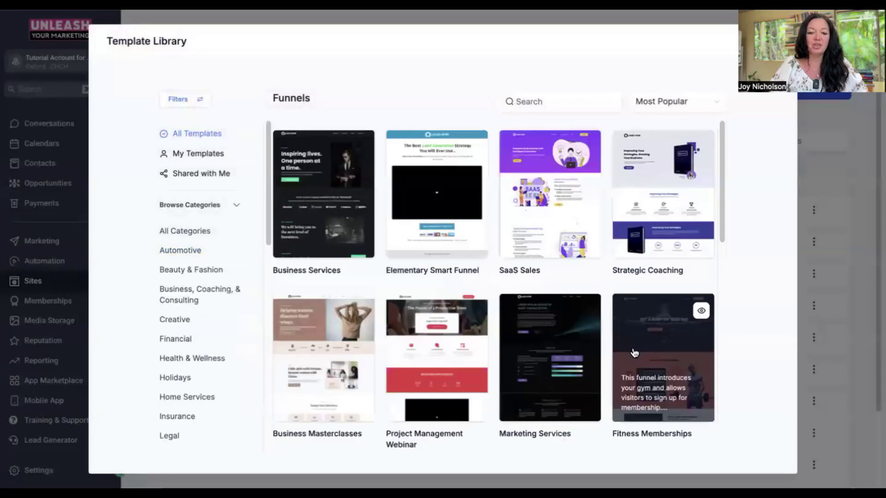
Step: Browse the funnel templates, load more of them, and look through the available categories and types
scroll(490, 281, "down", 10)
mouse_move(531, 319)
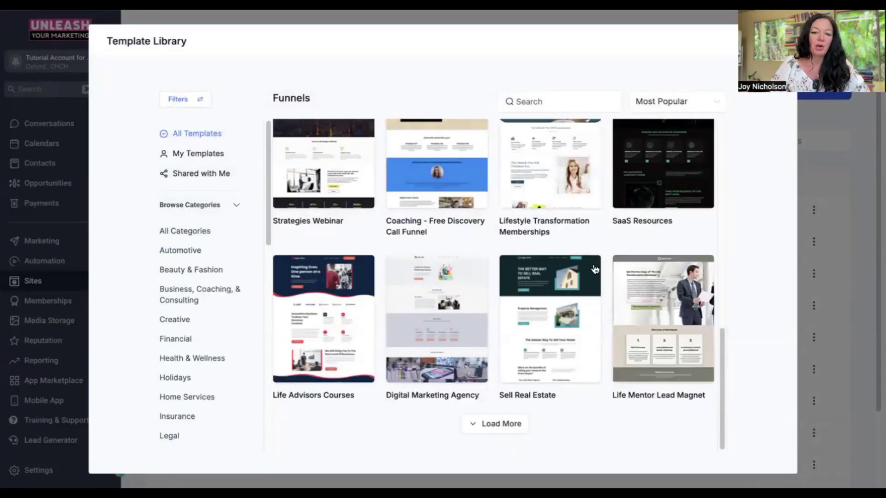
left_click(524, 431)
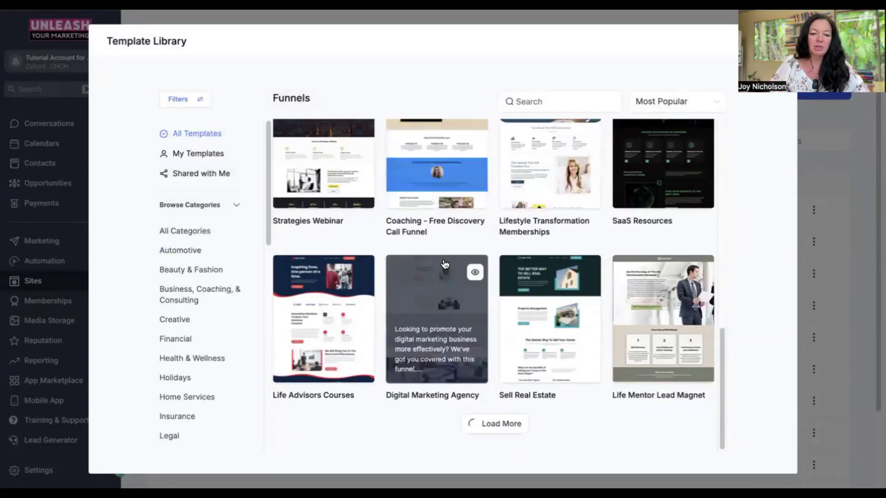
scroll(547, 277, "down", 5)
scroll(546, 264, "down", 10)
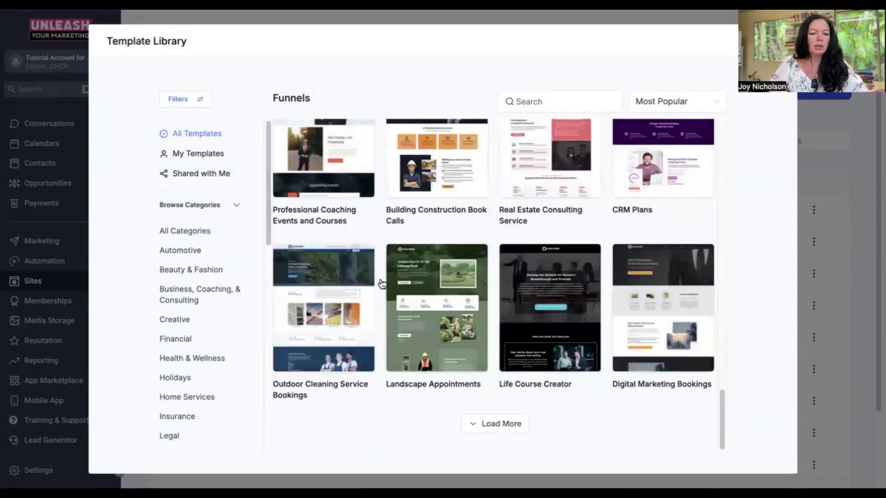
mouse_move(454, 306)
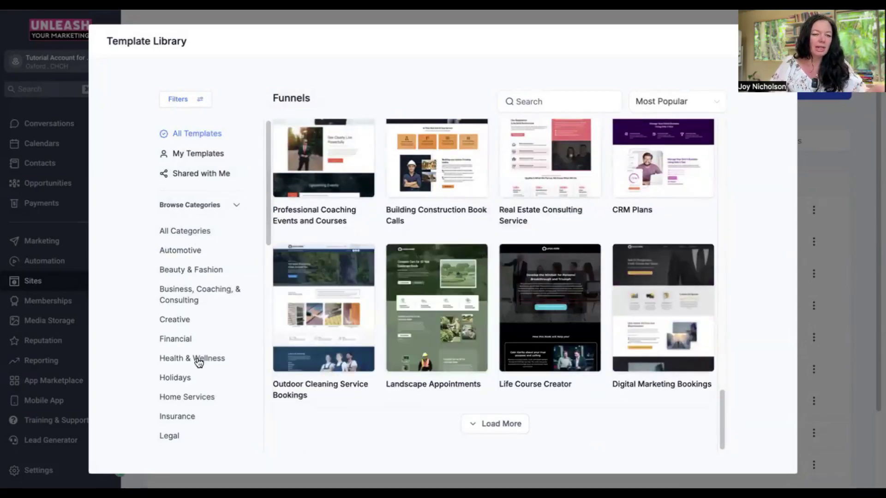
scroll(191, 286, "down", 1)
scroll(192, 285, "down", 3)
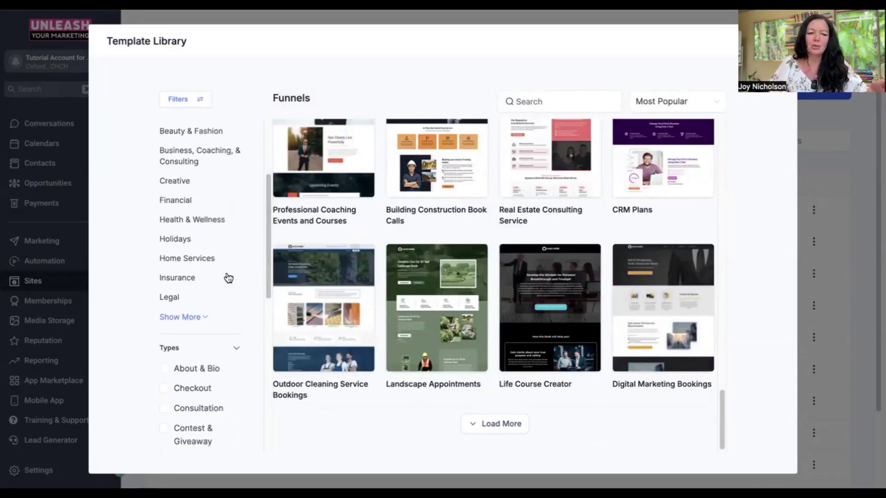
Step: Create the funnel from the Landscape Appointments template and open its home page for editing
mouse_move(433, 339)
left_click(459, 308)
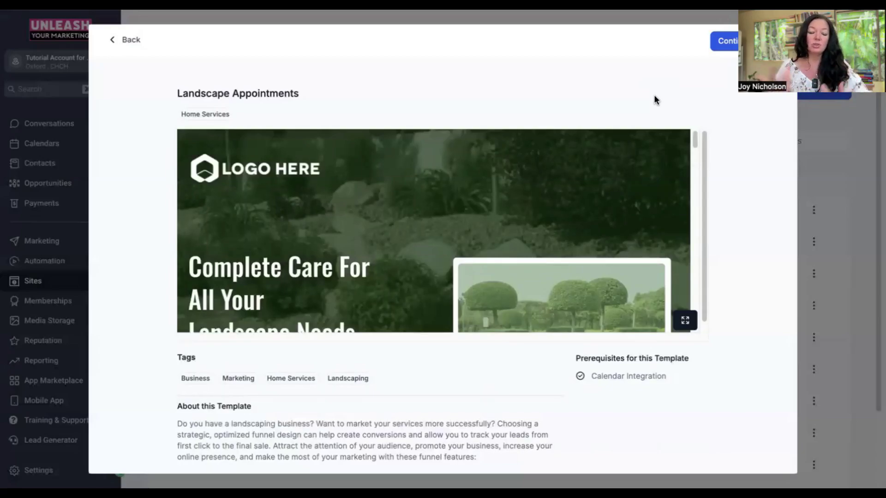
left_click(718, 45)
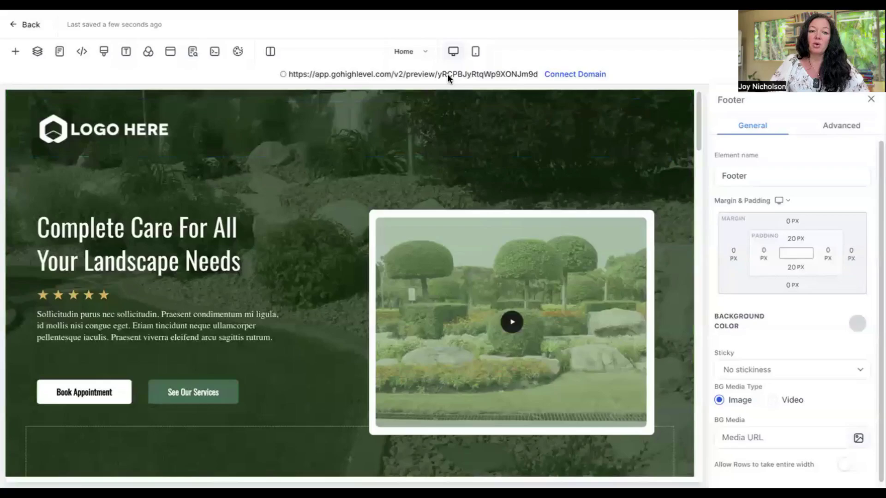
Step: Inspect the home page's top section and logo placeholder, and switch to ChatGPT to view the DALL·E image generator
left_click(383, 101)
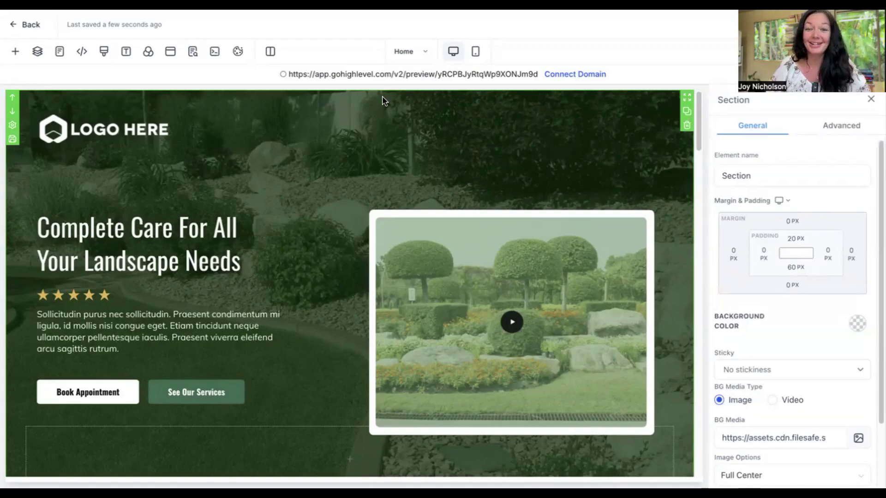
left_click(442, 108)
left_click(438, 95)
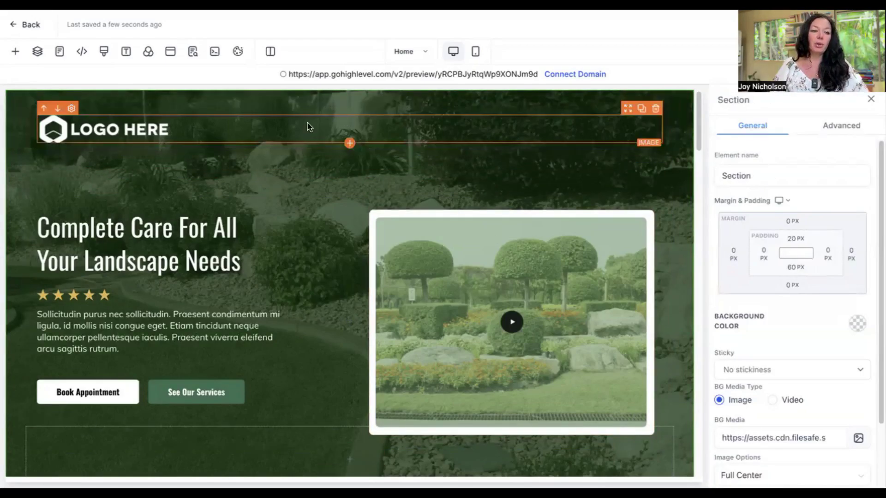
left_click(172, 133)
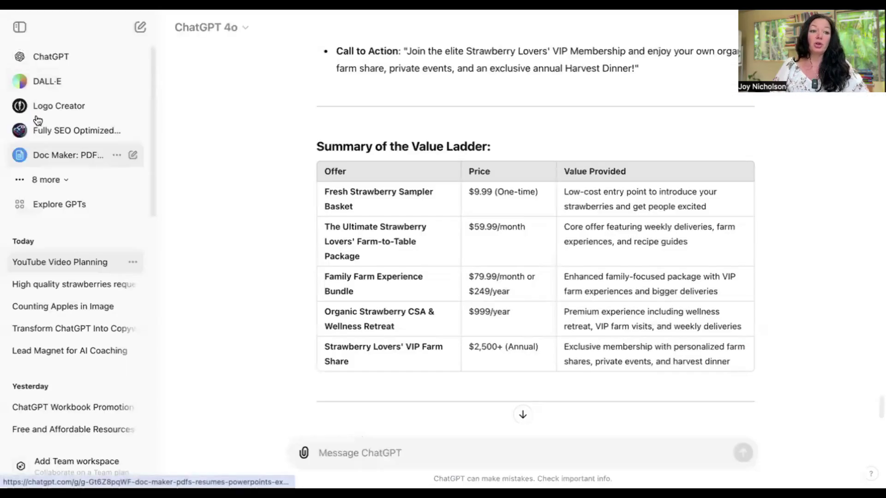
left_click(45, 84)
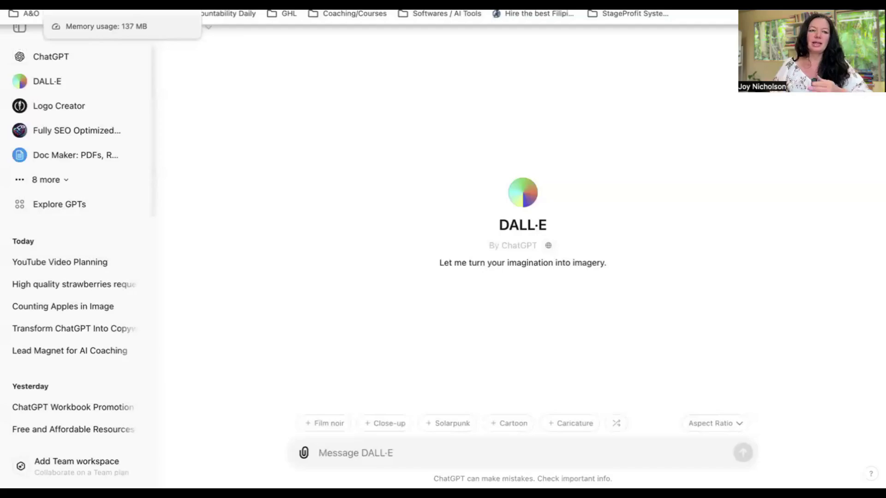
left_click(99, 5)
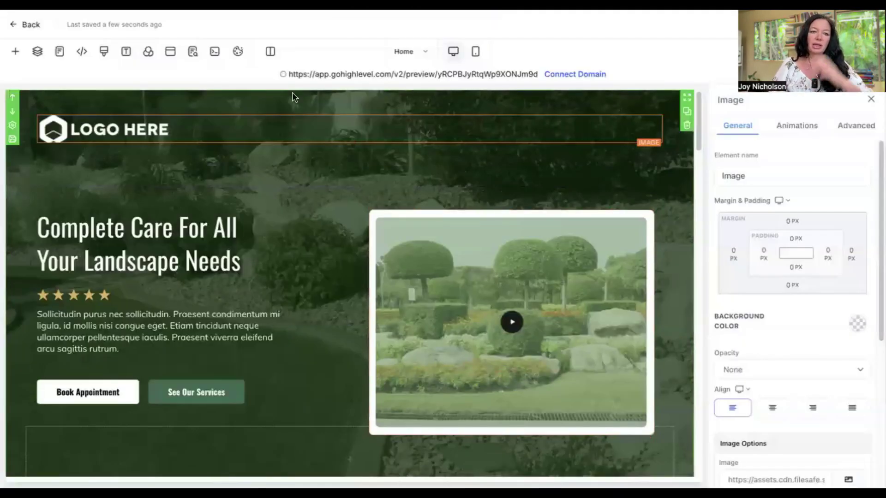
left_click(170, 239)
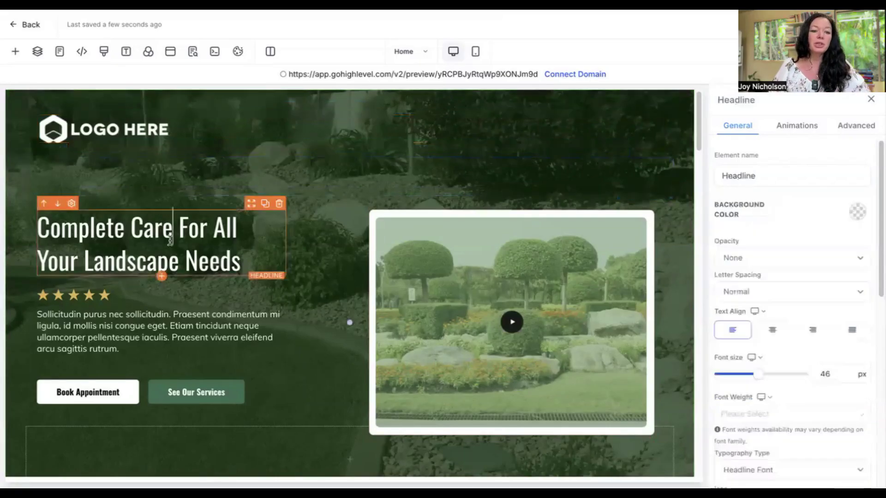
left_click_drag(240, 267, 31, 220)
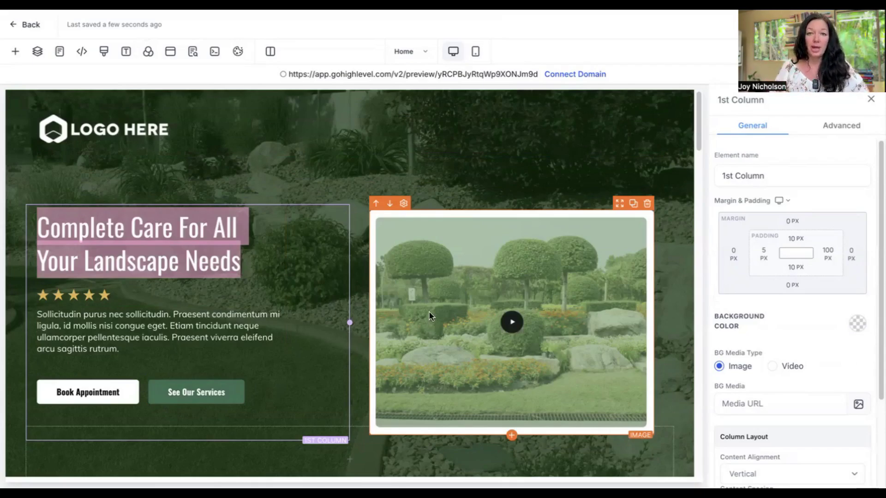
left_click(348, 129)
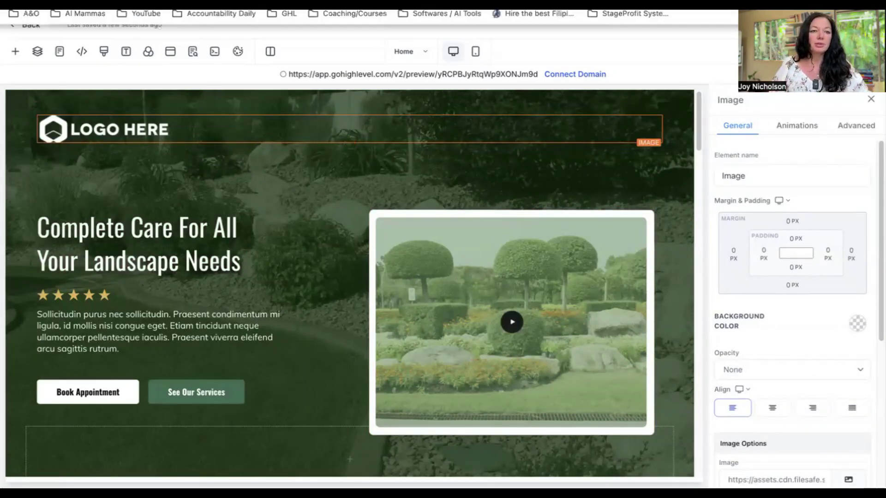
Step: Switch to the strawberry value ladder in ChatGPT and copy the entry-level offer name "Fresh Strawberry Sampler Basket"
left_click(323, 6)
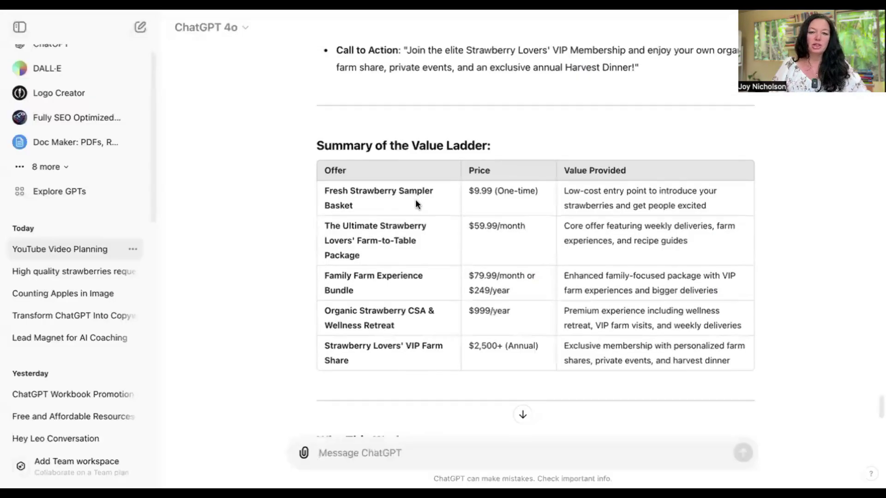
scroll(416, 200, "up", 5)
scroll(428, 238, "up", 20)
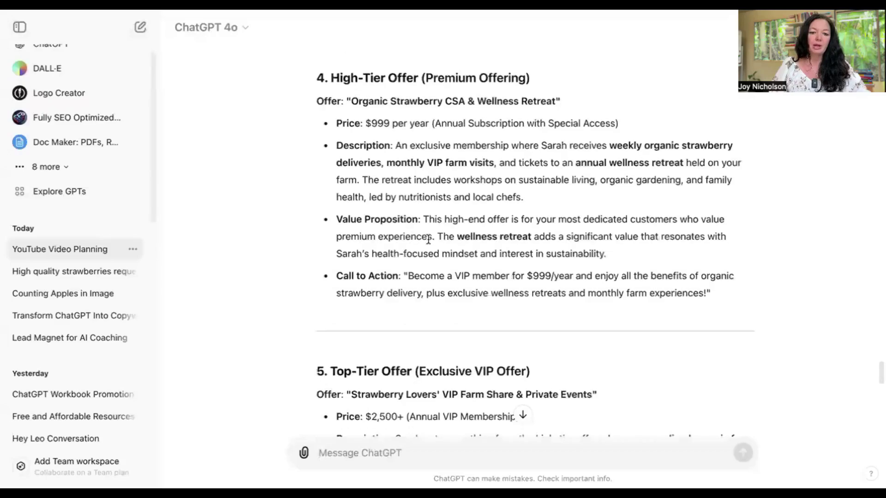
scroll(427, 243, "down", 2)
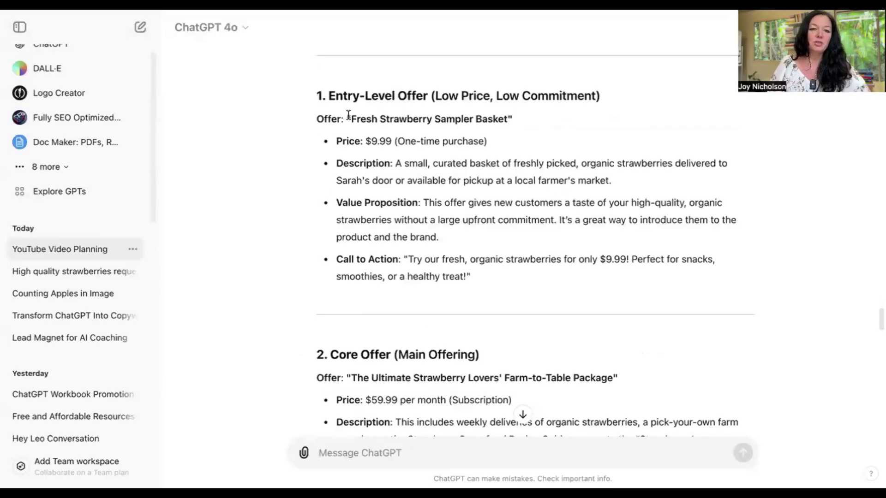
left_click_drag(349, 115, 516, 131)
key("ctrl+c")
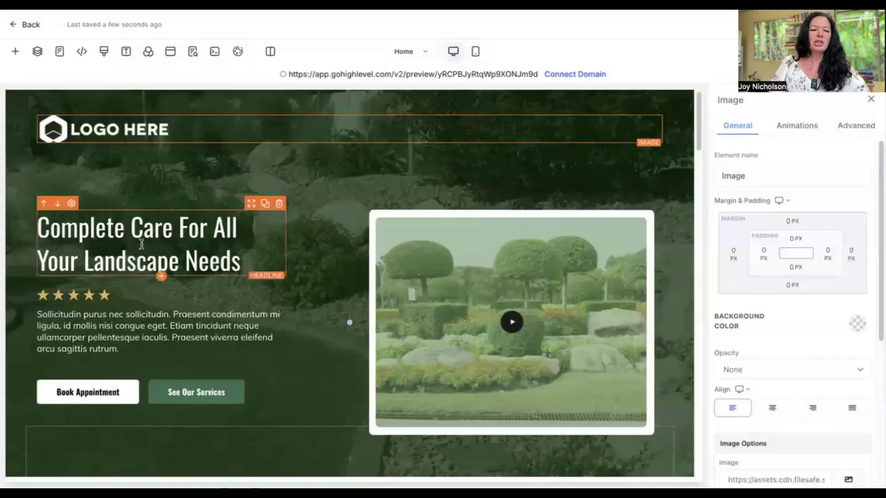
Step: Replace the home page's main headline in the funnel editor with the copied text "Fresh Strawberry Sampler Basket"
triple_click(142, 240)
key("ctrl+v")
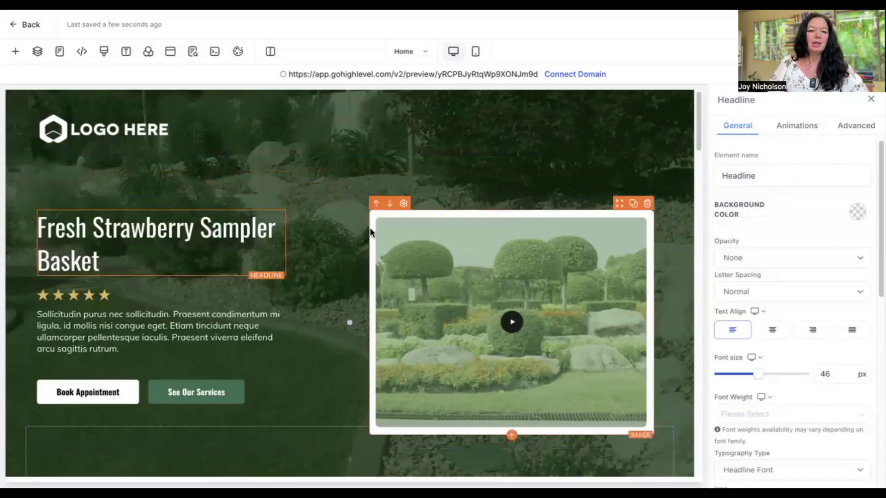
left_click(455, 154)
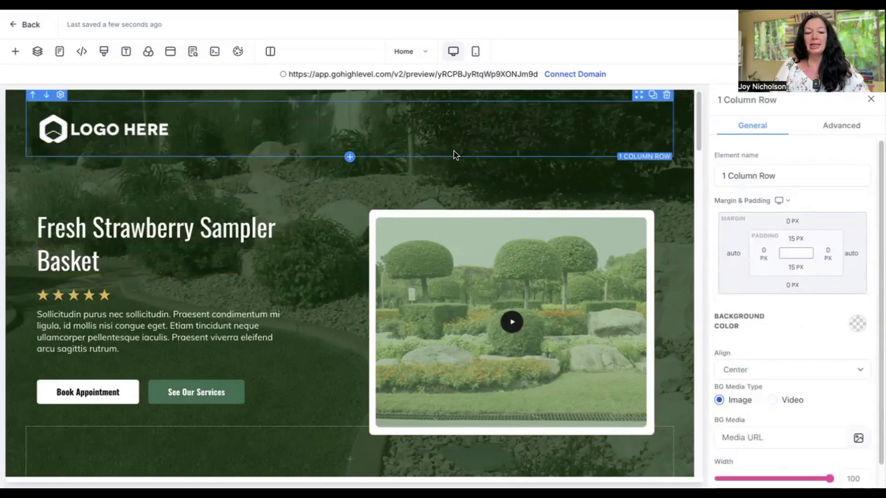
left_click(287, 233)
left_click(263, 245)
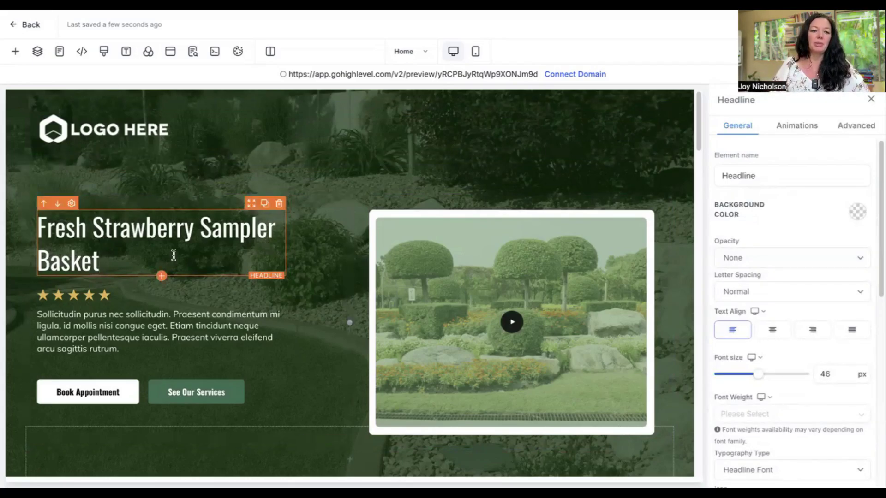
left_click(158, 338)
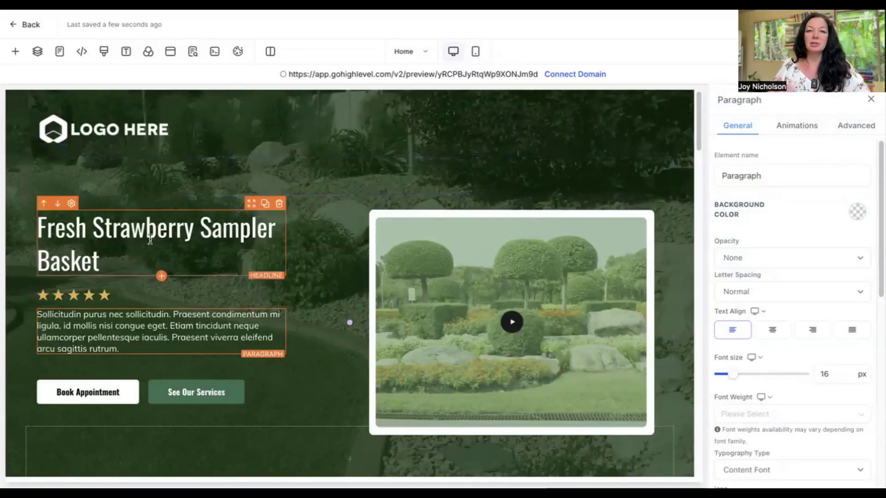
Step: Replace "Sampler Basket" in the headline with "$3 punet" so it reads "Fresh Strawberry $3 punet"
double_click(227, 232)
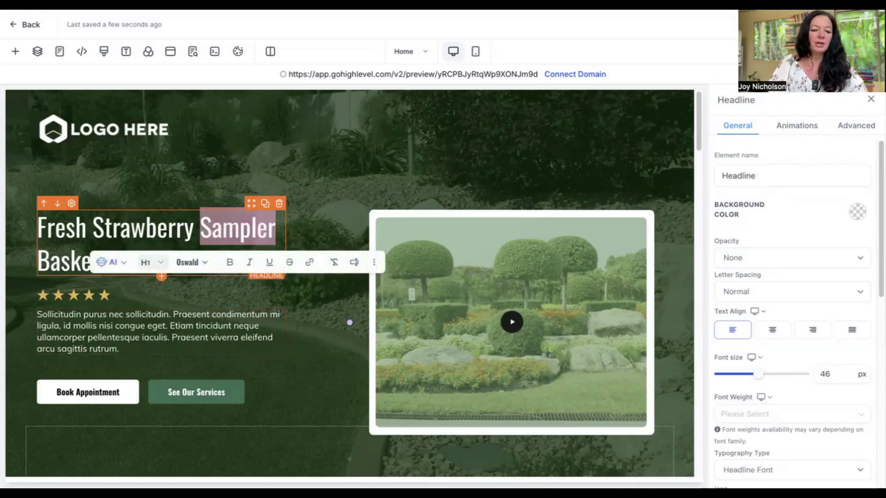
type("$3")
scroll(375, 171, "down", 2)
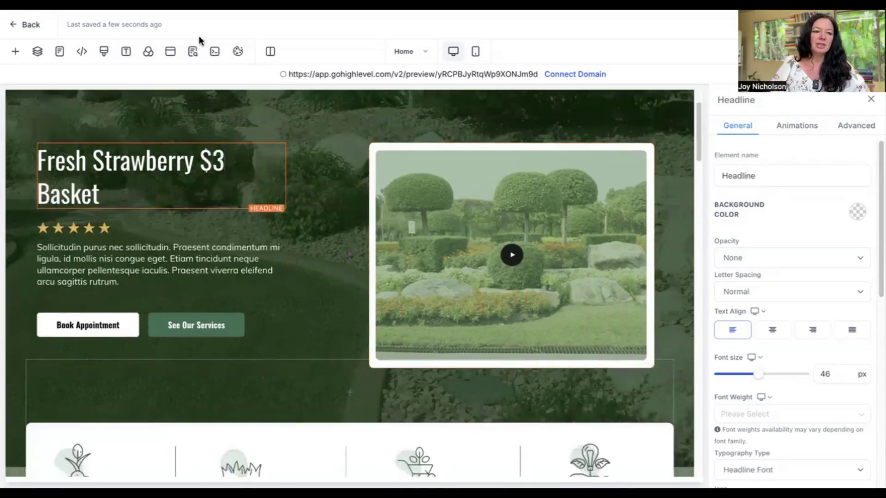
scroll(349, 256, "up", 2)
double_click(68, 194)
type("p")
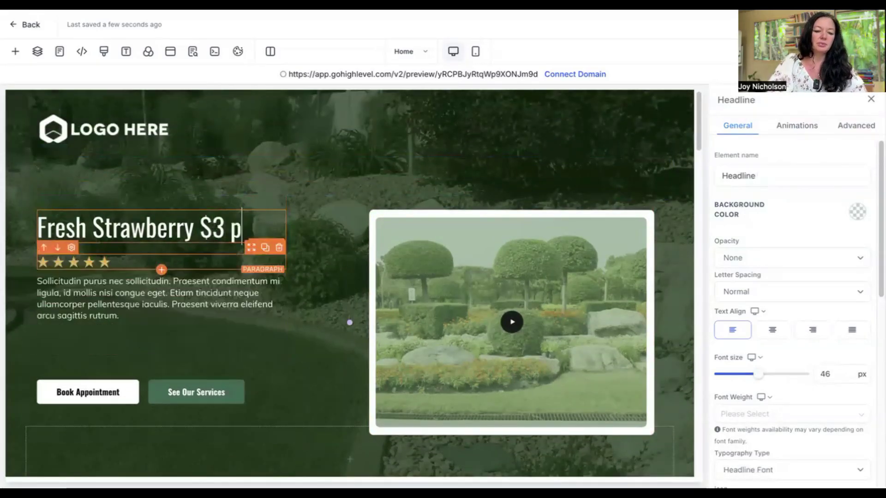
type("unet")
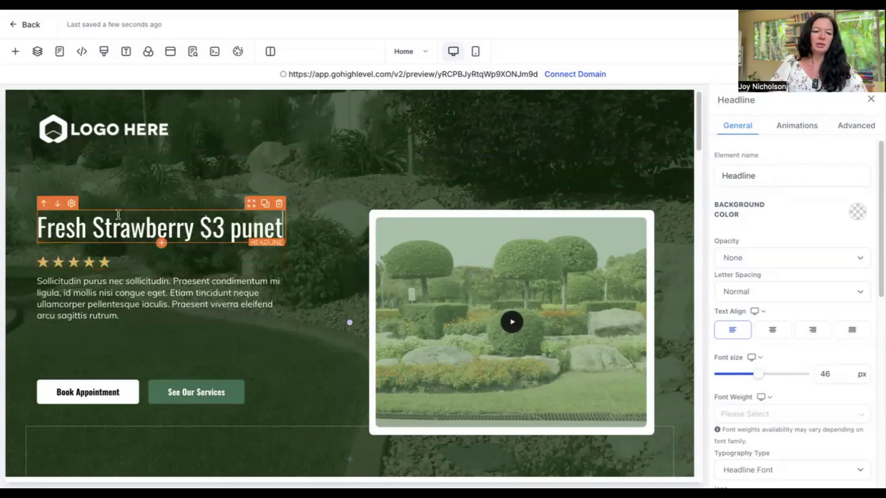
Step: Correct the misspelled headline word "punet" to "punnet" using the spelling suggestion
left_click(307, 275)
right_click(262, 229)
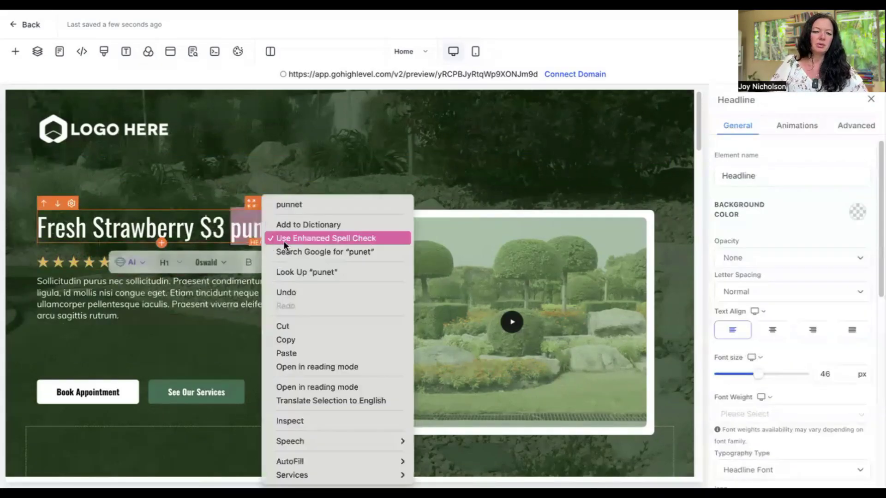
left_click(305, 206)
left_click(49, 267)
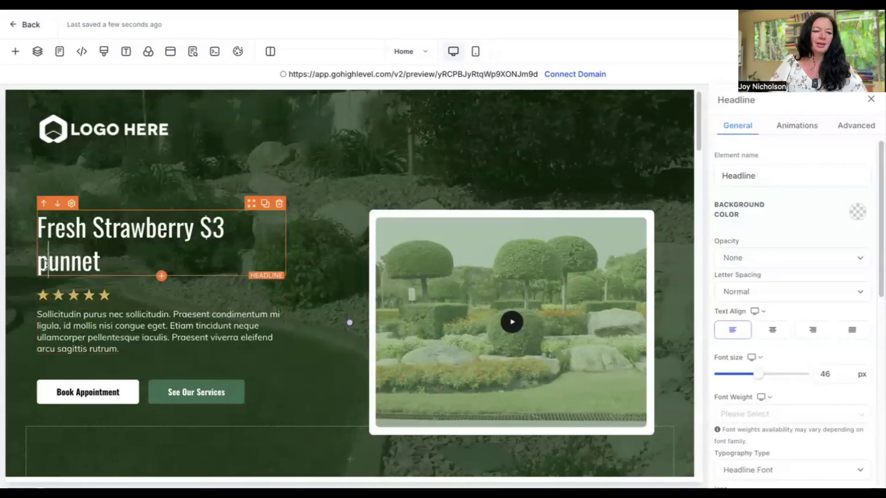
Step: Capitalise the second line of the main headline so it reads "Punnet"
key("BackSpace")
type("P")
left_click(314, 247)
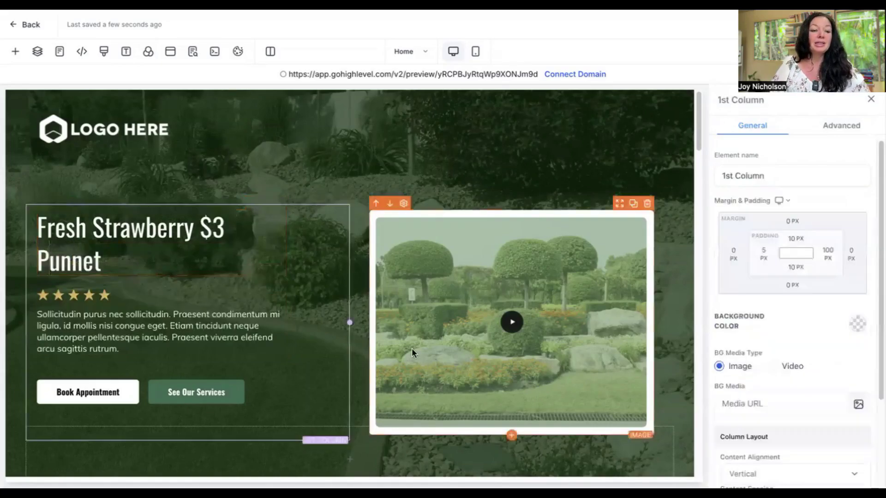
left_click(477, 256)
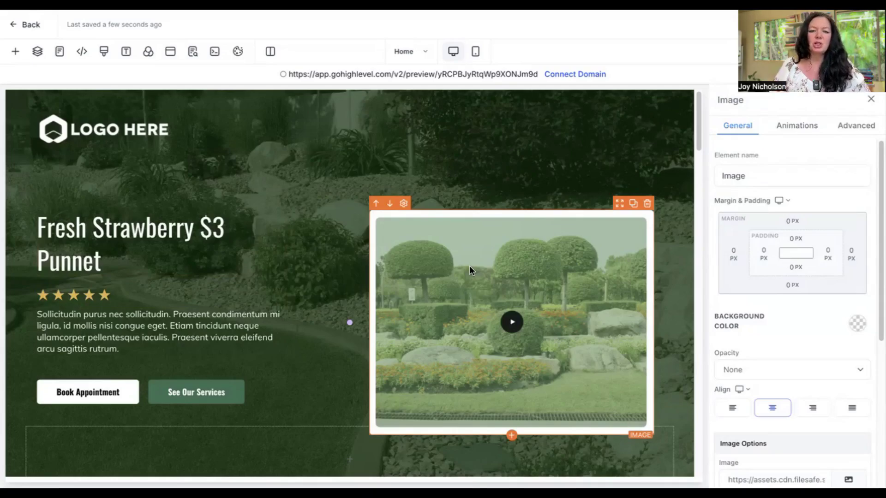
left_click(482, 175)
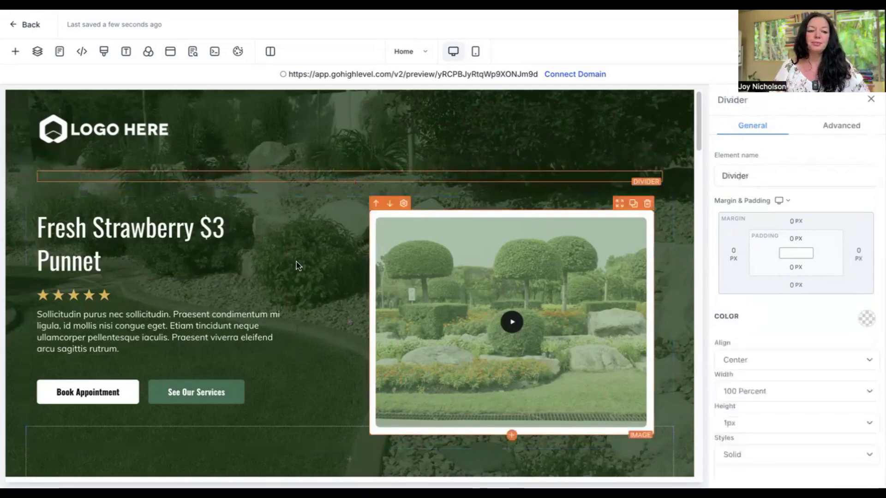
left_click(260, 314)
Step: Switch to the strawberry value ladder in ChatGPT and review the entry-level offer's description and the higher-tier offers
left_click(184, 19)
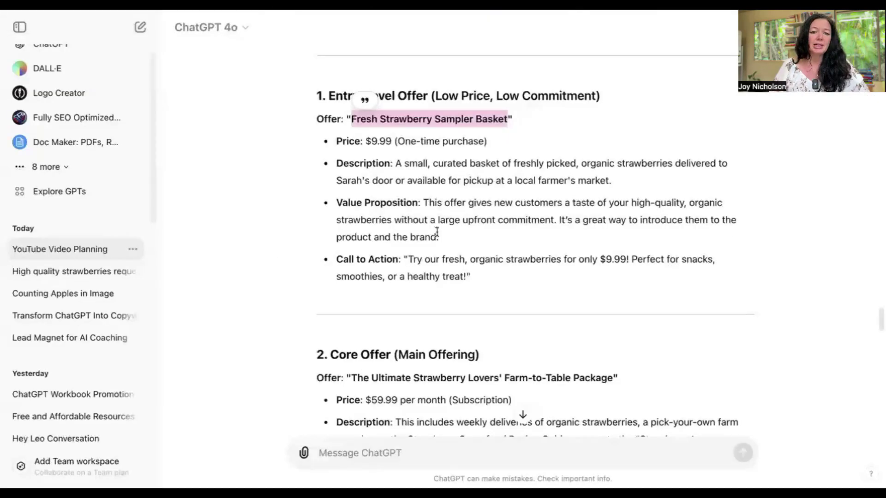
left_click_drag(401, 163, 631, 181)
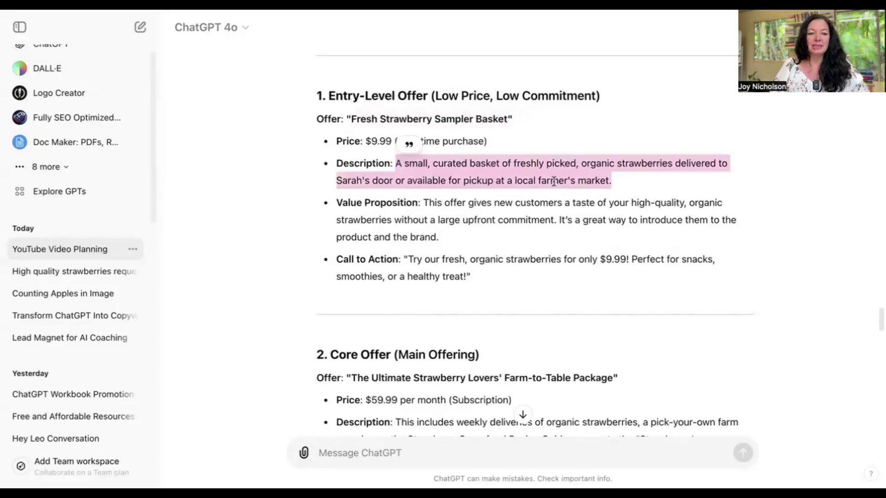
scroll(554, 181, "down", 20)
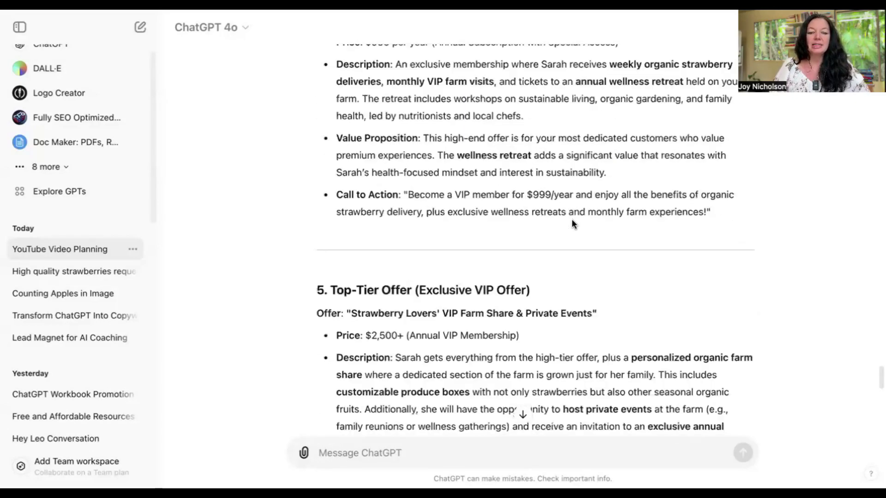
scroll(571, 223, "down", 12)
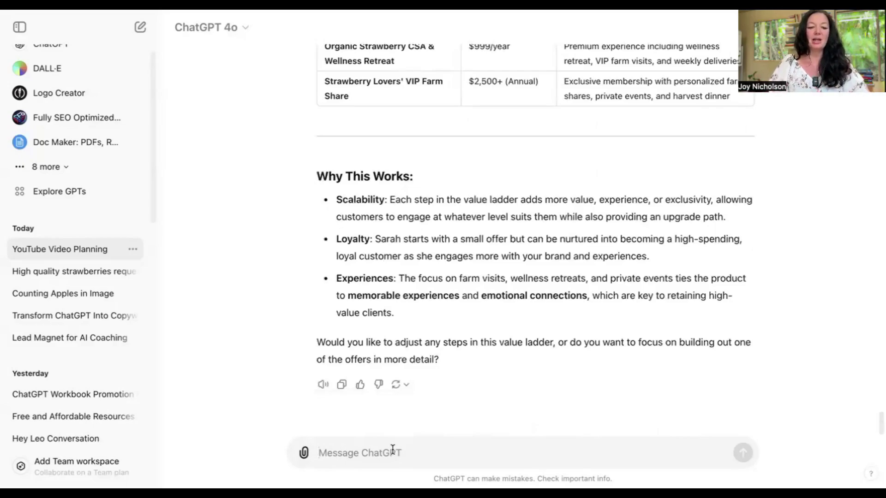
Step: Draft a prompt asking to "please create persasive copywriting for a sales funnel based on the value ladder"
type("plea")
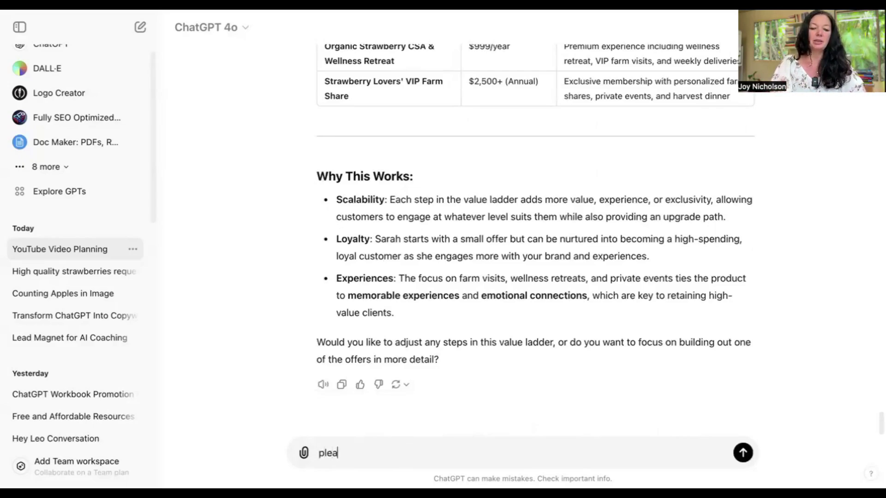
type("se create p")
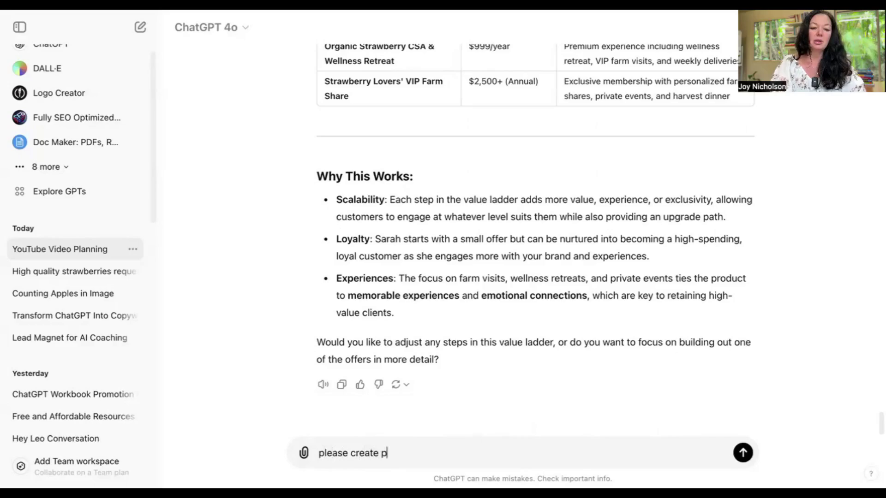
type("ersasive ")
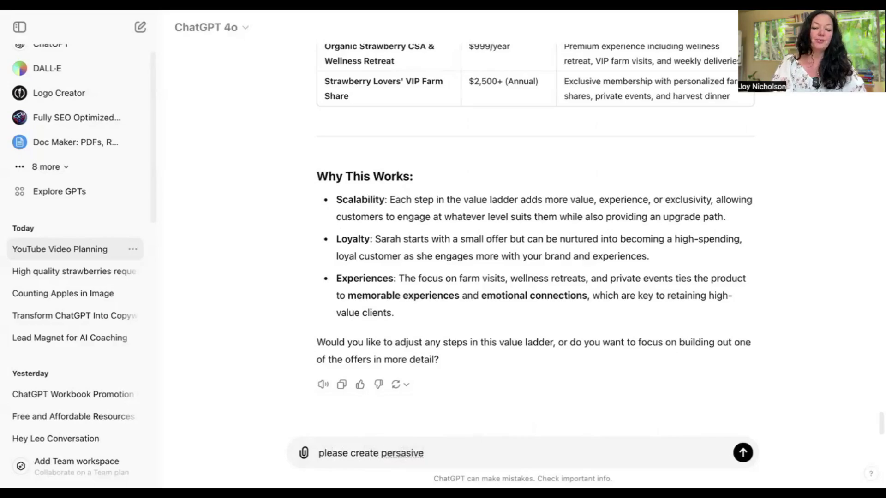
type("copywriteing")
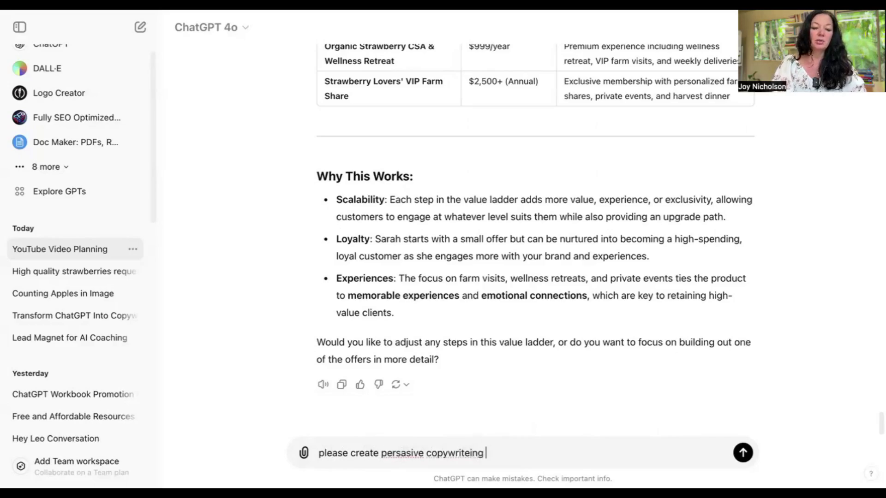
key("BackSpace")
key("BackSpace")
key("BackSpace")
key("BackSpace")
key("BackSpace")
type("ing f")
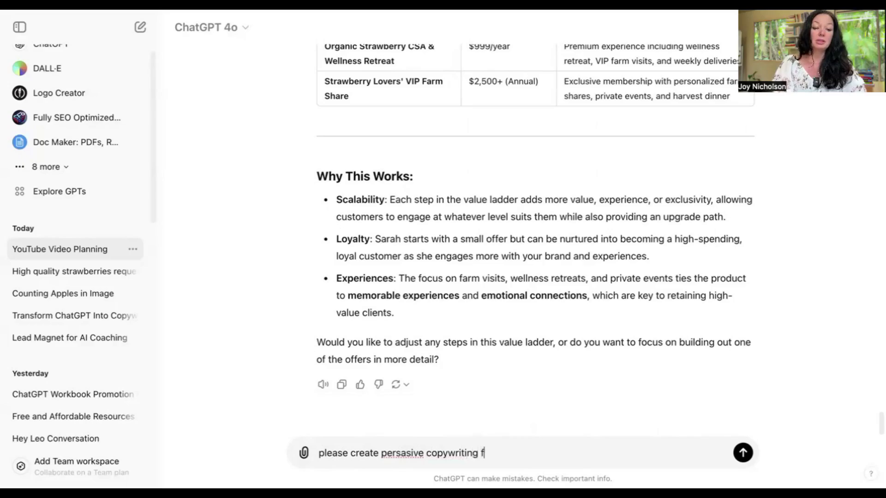
type("or a sales fun")
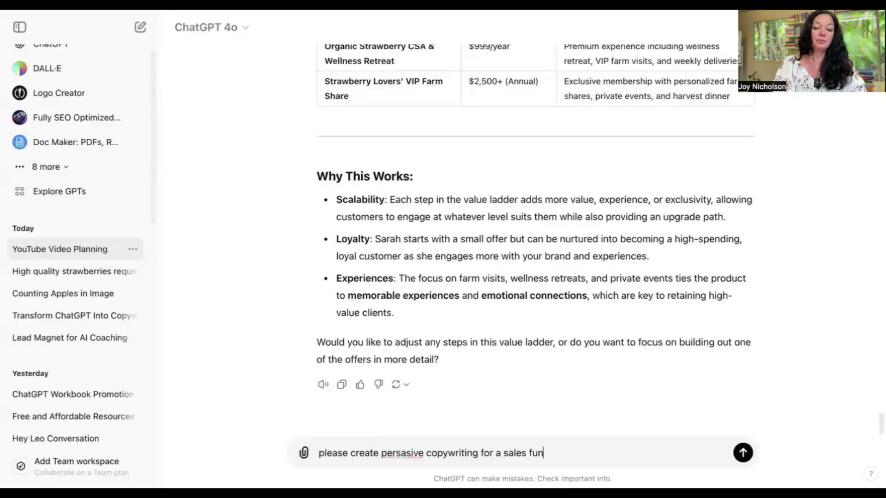
type("nlela")
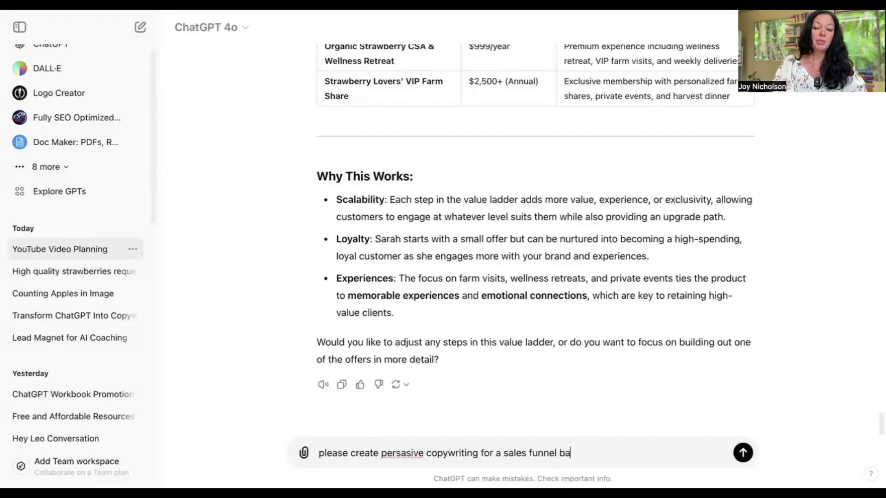
type("sedon the")
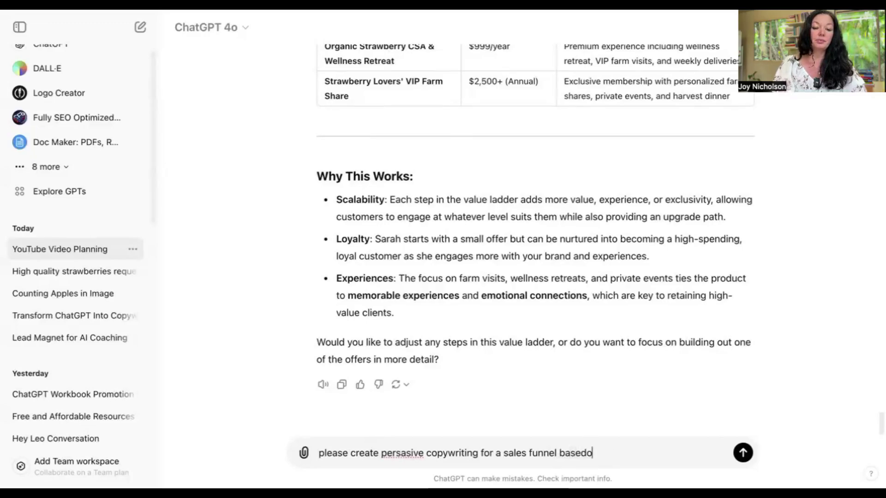
key("BackSpace")
type("i")
type("n the ba")
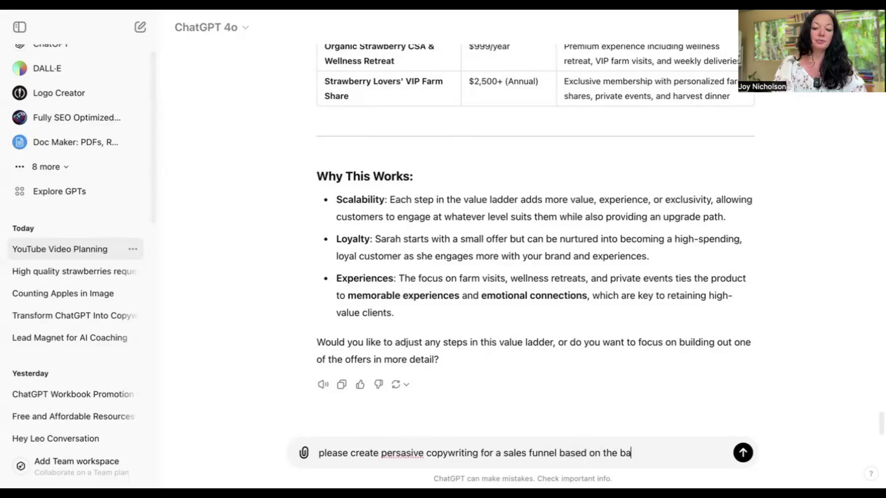
type("luue ladder")
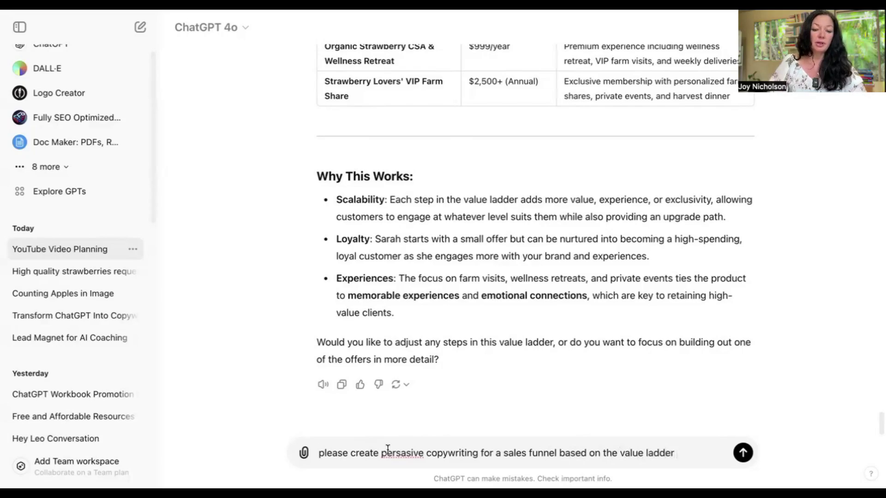
Step: Correct the misspelled "persasive" to "persuasive" in the prompt and send it
right_click(388, 449)
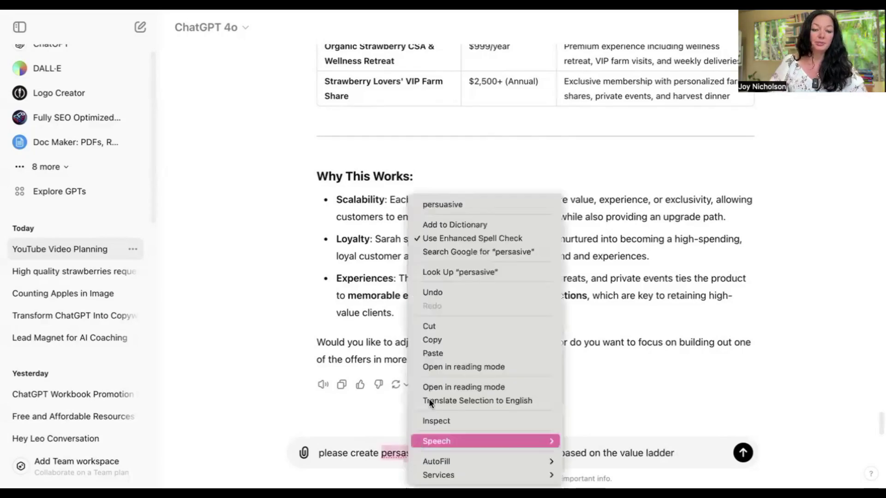
left_click(477, 203)
left_click(695, 454)
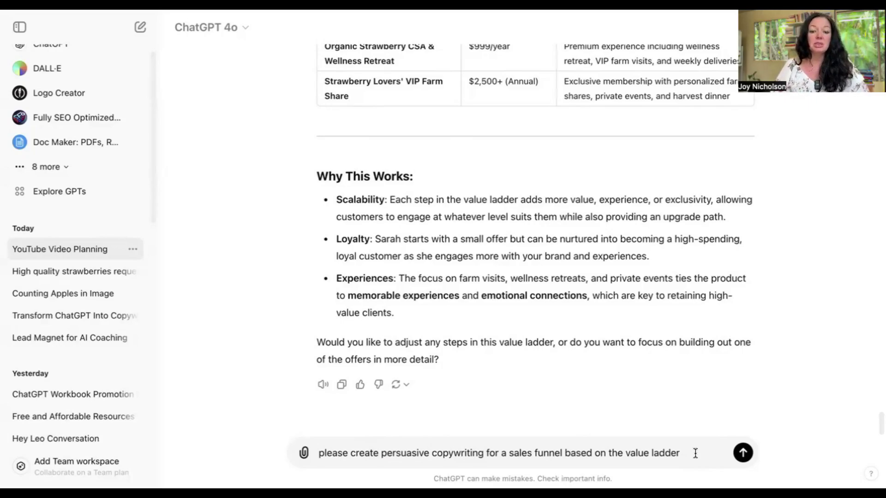
key("Return")
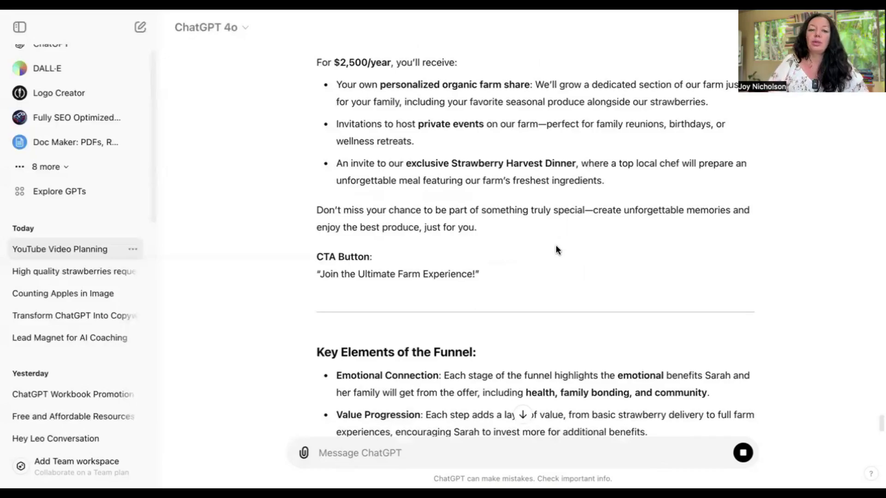
Step: Review the generated sales funnel copy, including the upsells, the Final Offer section and the Key Elements of the Funnel
scroll(499, 164, "up", 3)
scroll(505, 163, "up", 2)
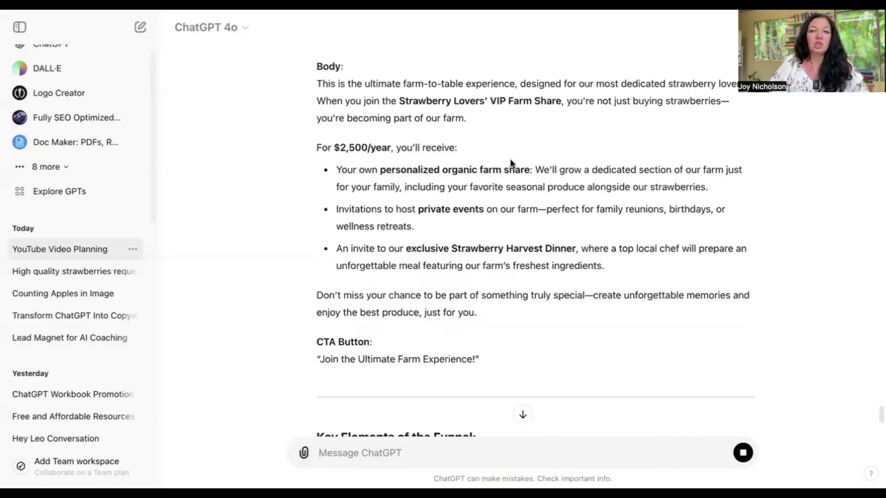
scroll(511, 163, "down", 7)
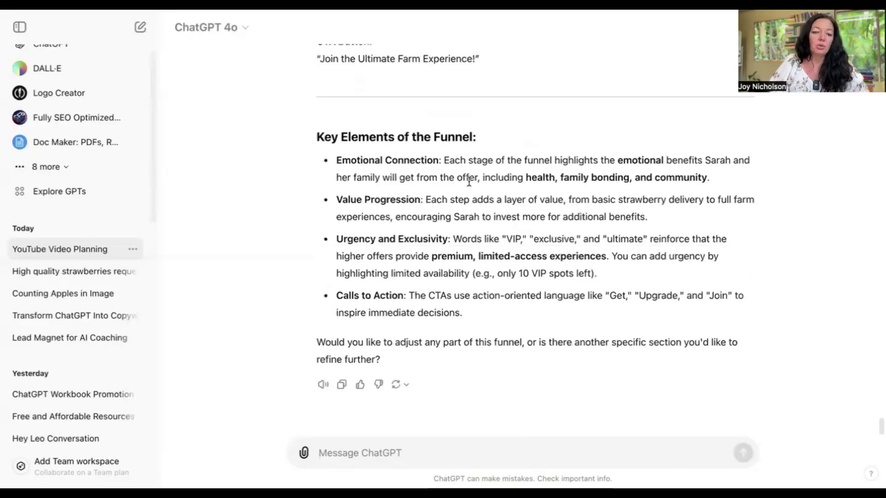
scroll(484, 190, "up", 9)
scroll(484, 189, "up", 14)
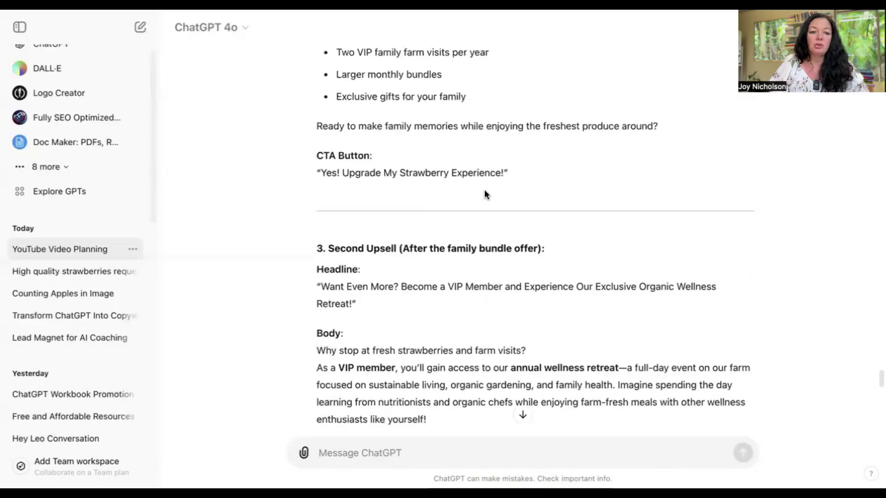
scroll(489, 174, "down", 6)
scroll(488, 176, "down", 7)
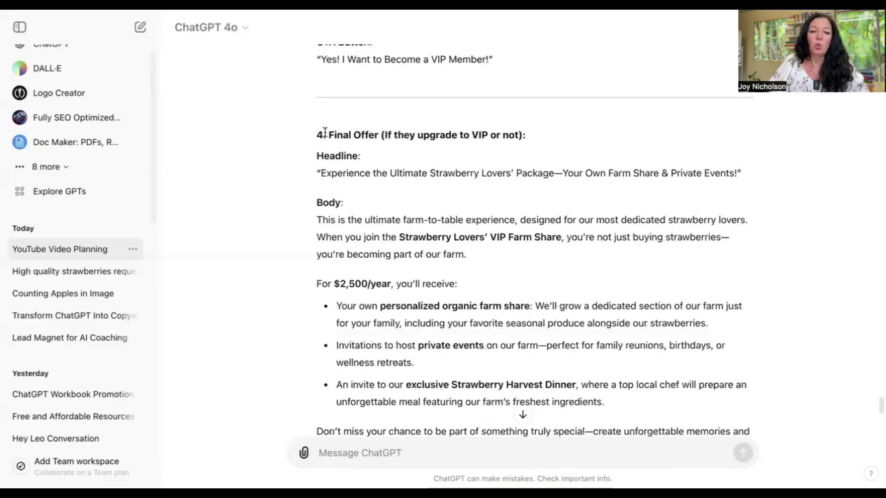
left_click_drag(324, 134, 532, 201)
left_click(538, 235)
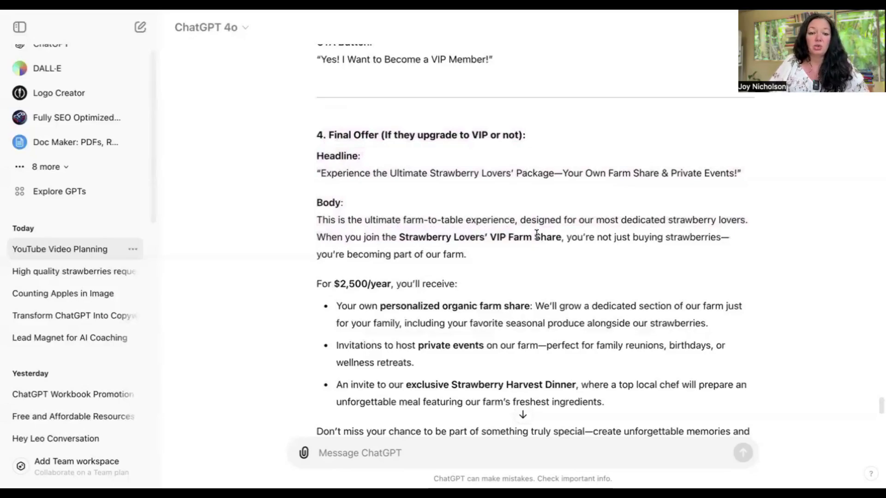
scroll(571, 218, "down", 9)
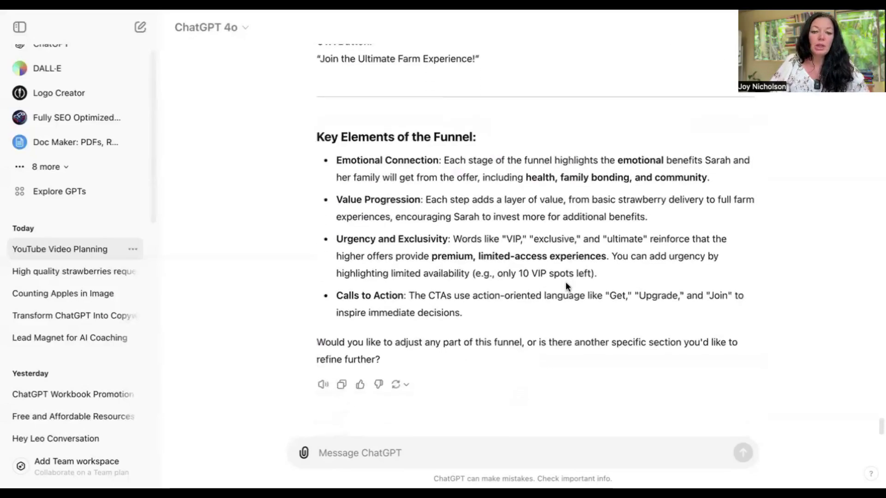
Step: Copy the Landing Page headline "Discover the Freshest, Organic Strawberries Delivered Straight from Our Farm to Your Family's Table!" without its quotation marks
scroll(565, 283, "up", 10)
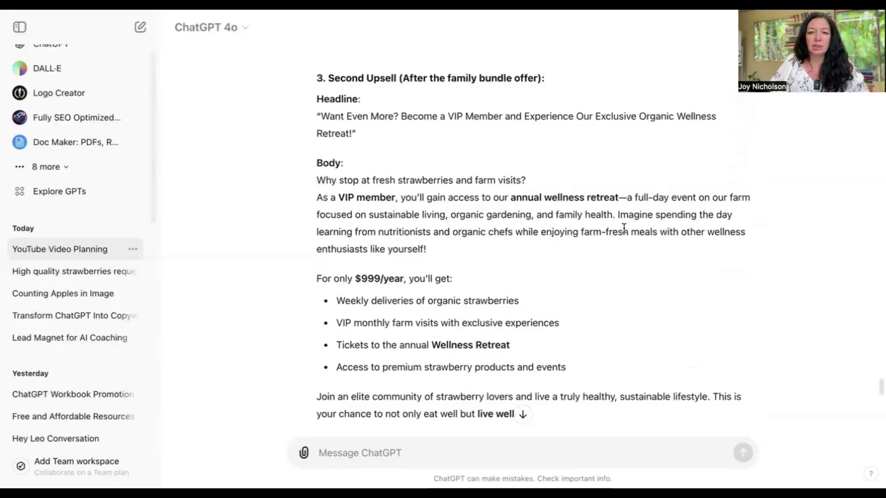
scroll(609, 242, "down", 13)
scroll(480, 217, "up", 20)
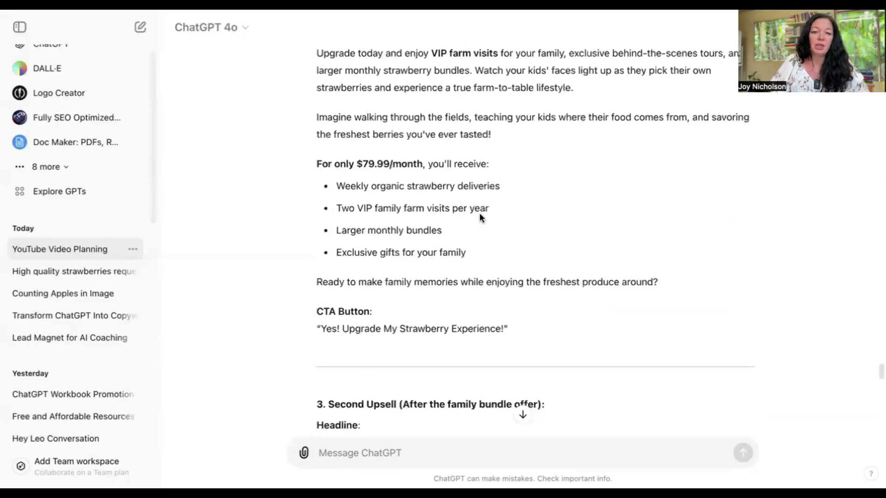
scroll(480, 217, "up", 2)
scroll(431, 256, "up", 2)
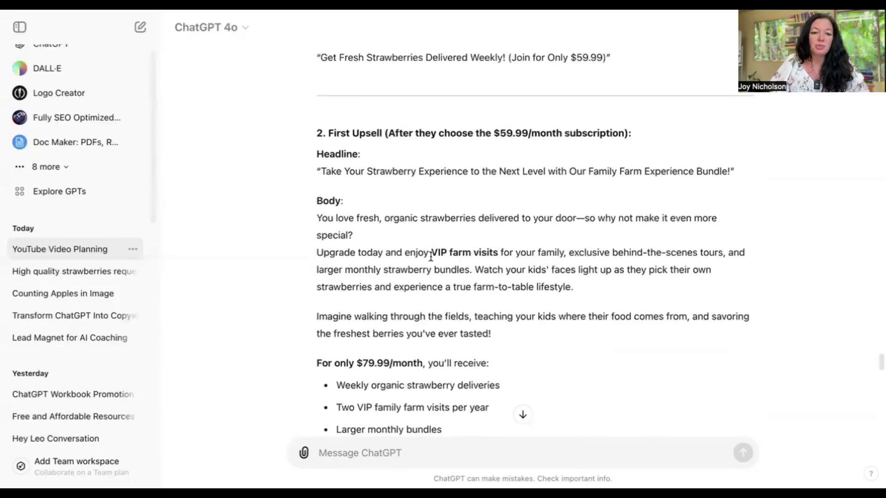
scroll(332, 155, "up", 8)
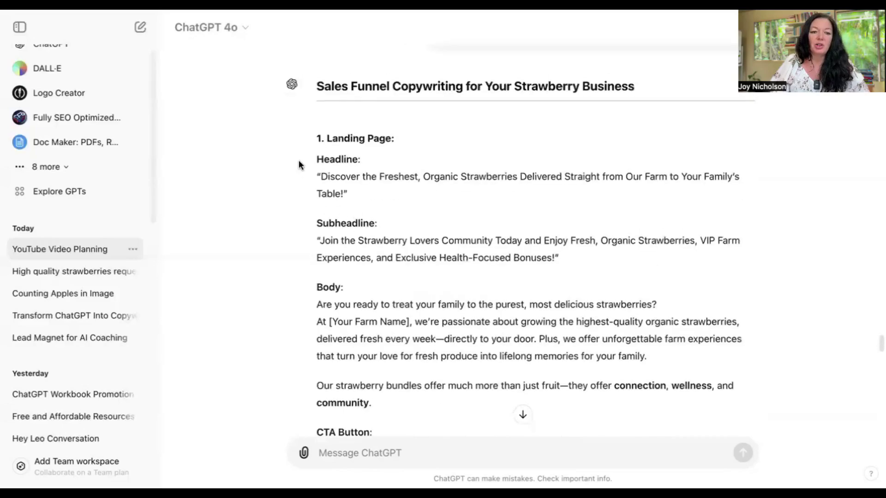
left_click_drag(323, 176, 359, 210)
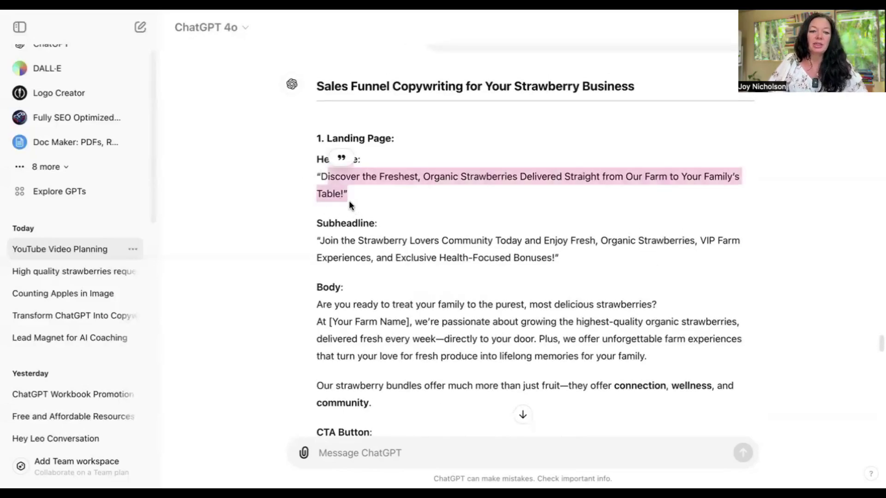
left_click(325, 176)
left_click_drag(322, 177, 359, 210)
key("super+c")
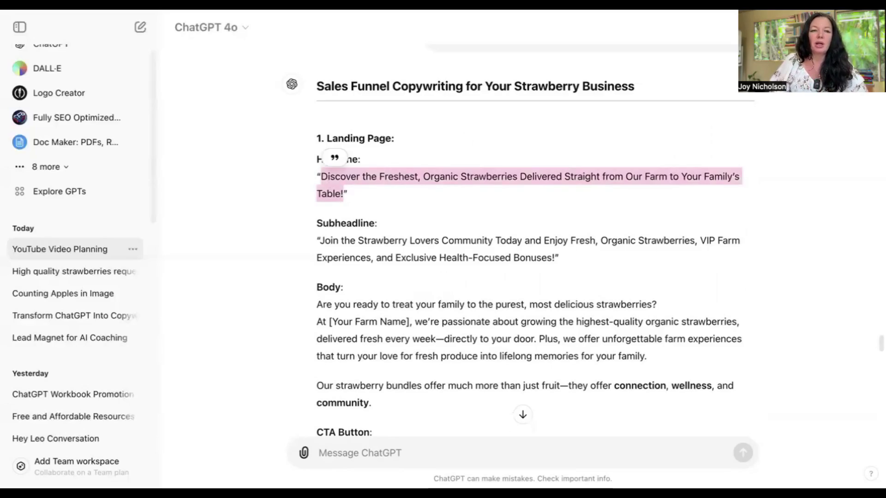
Step: Switch to the funnel editor and add a new headline element directly below the divider on the home page
key("ctrl+Tab")
left_click(229, 180)
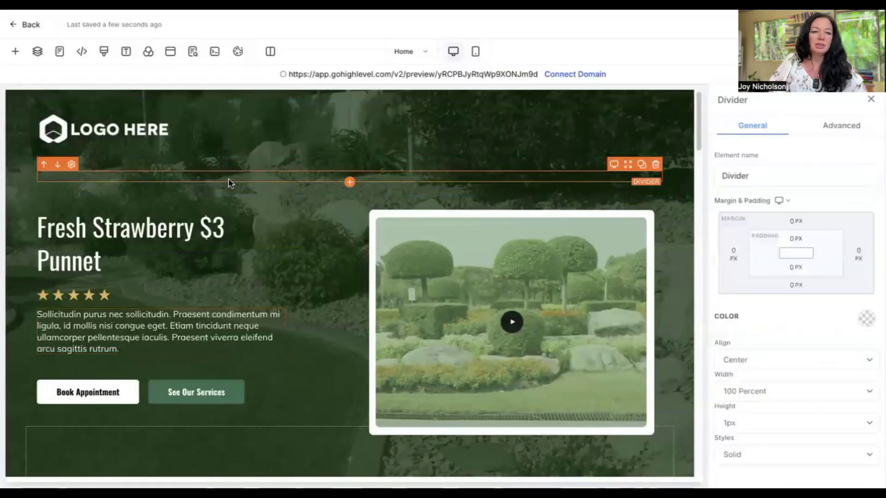
key("super+a")
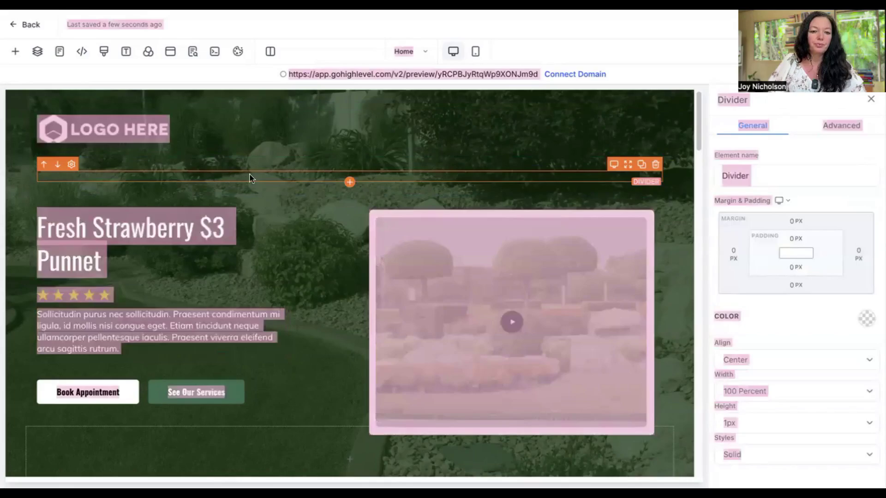
left_click(351, 183)
left_click(137, 192)
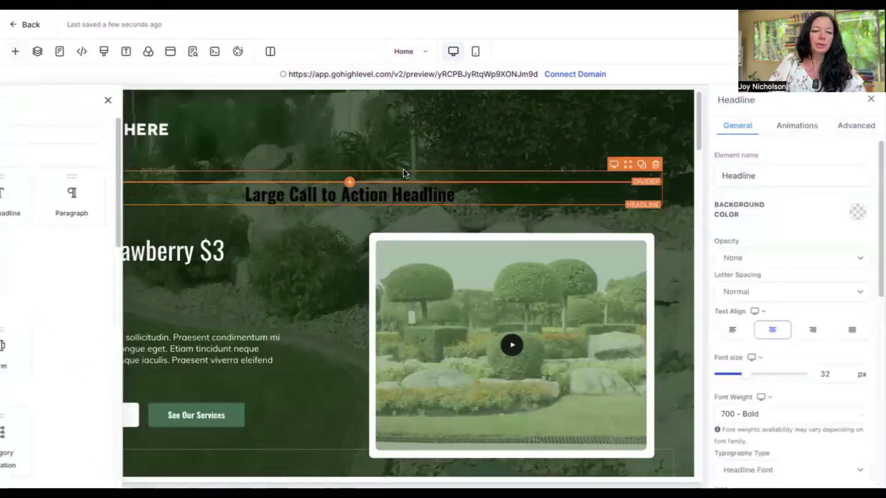
Step: Replace the new headline's placeholder text with the copied strawberry headline and set its text colour to white
triple_click(390, 190)
key("super+v")
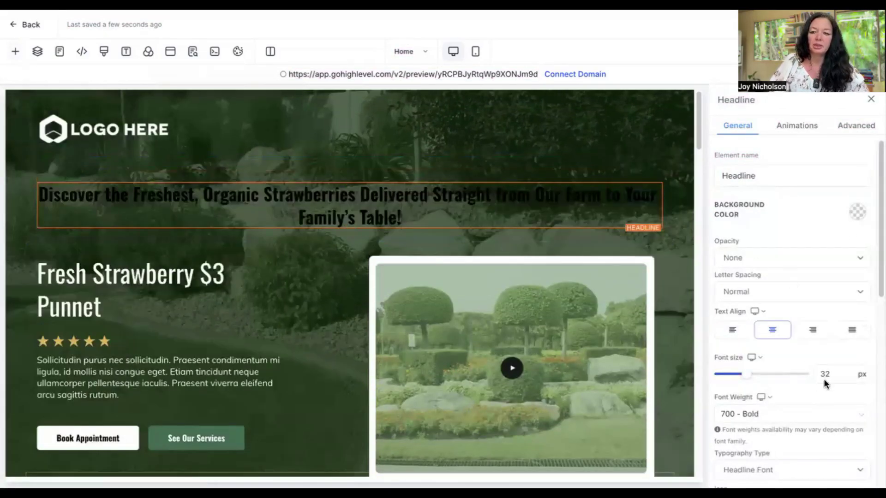
scroll(848, 226, "down", 8)
left_click(851, 224)
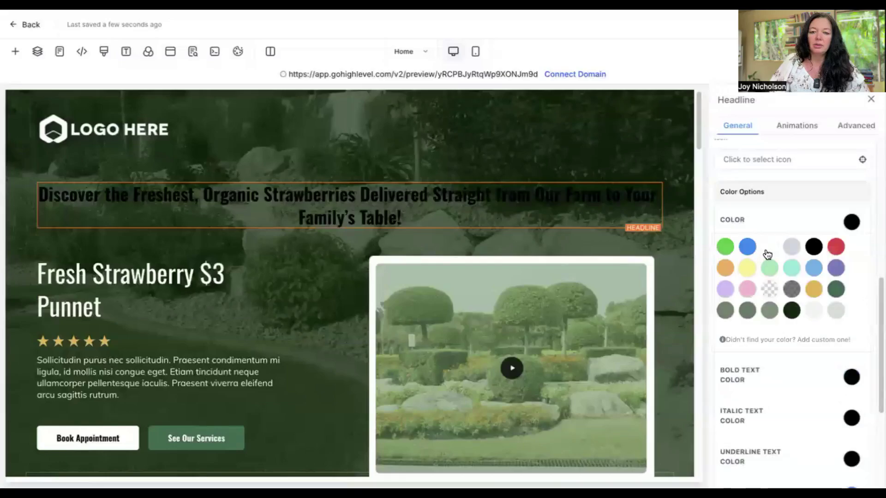
left_click(768, 248)
left_click(90, 214)
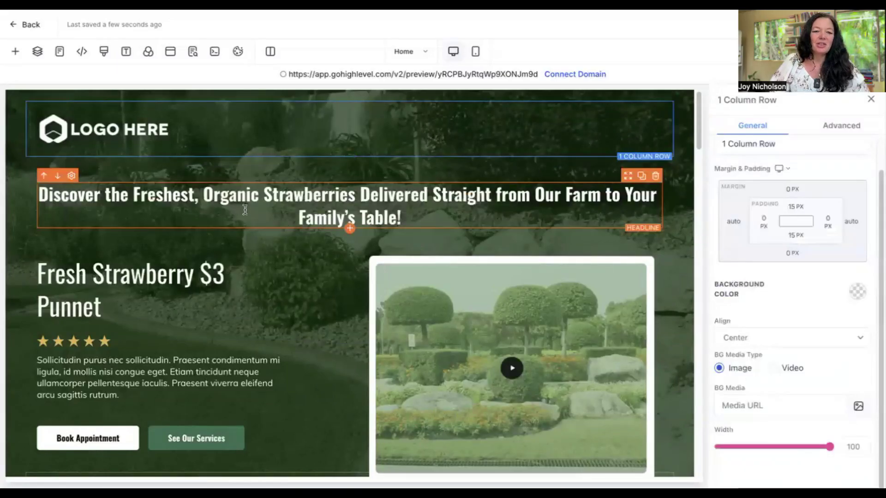
left_click(470, 221)
left_click(491, 301)
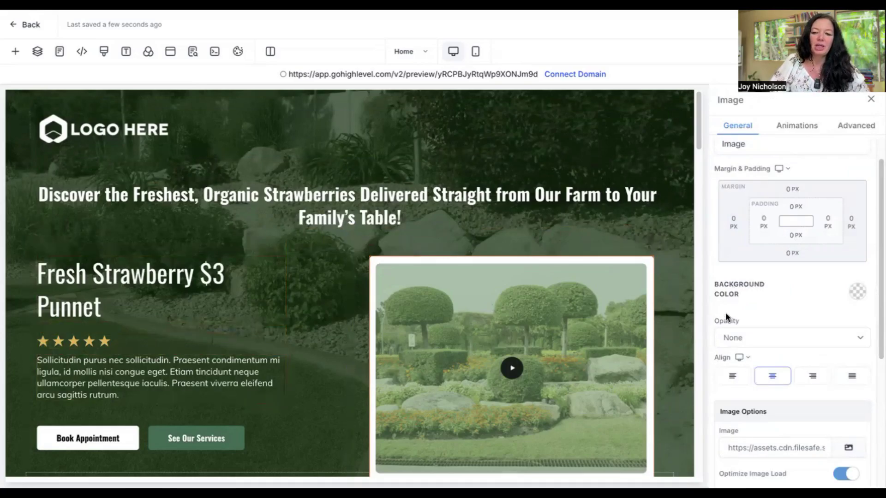
left_click(211, 291)
Step: Change the text of the "Book Appointment" button in the hero section to "Buy Now"
left_click(85, 439)
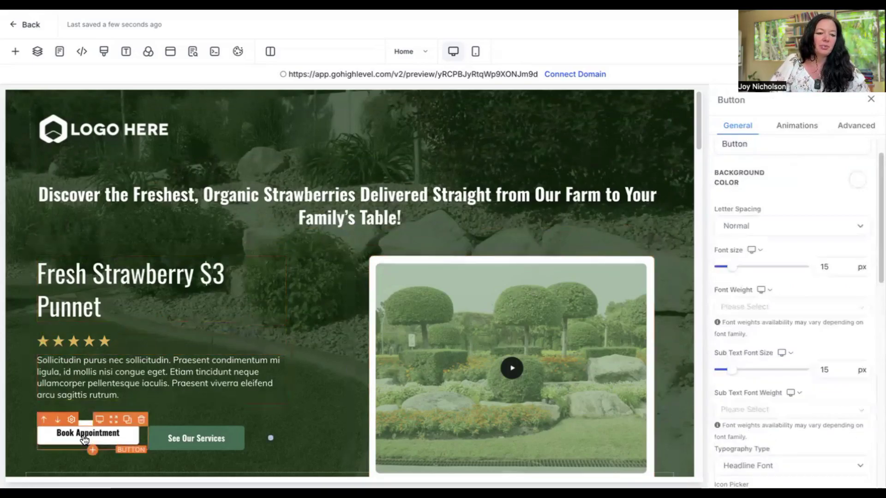
scroll(784, 370, "down", 10)
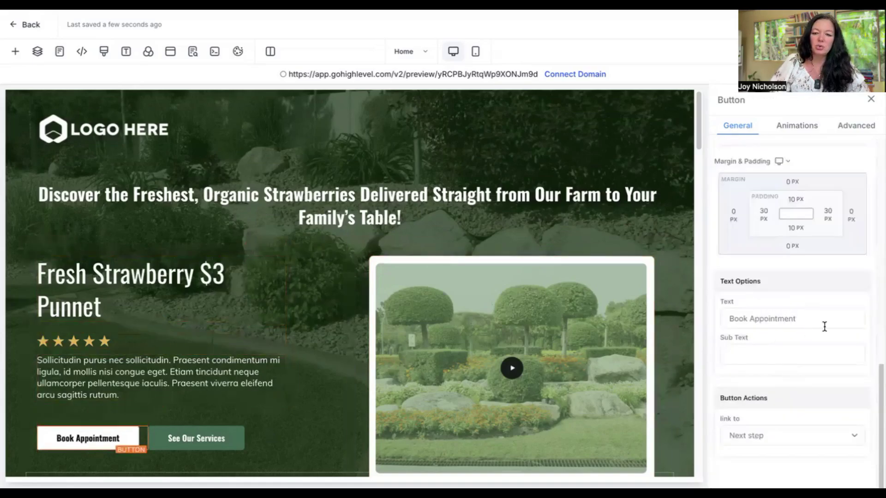
left_click(824, 325)
key("ctrl+a")
type("Buy Now")
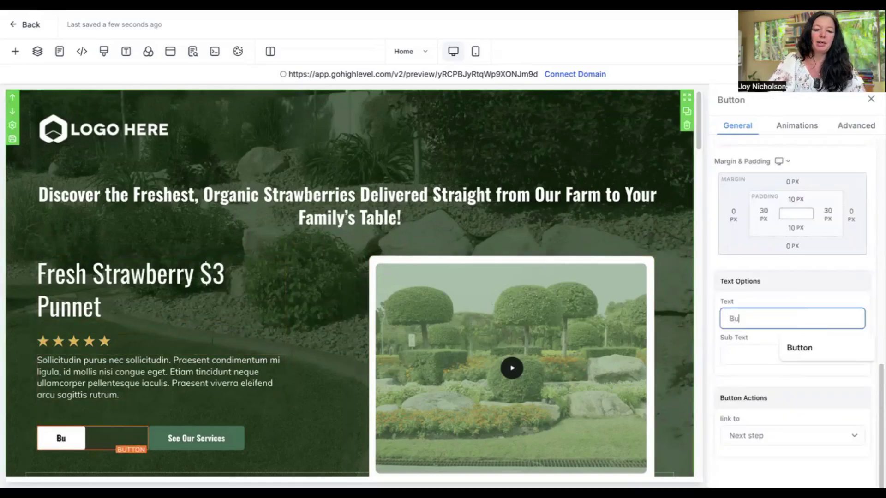
Step: Set the sub text of the "Buy Now" button to "Limited Time Offer"
left_click(762, 352)
type("Avail")
key("BackSpace")
key("BackSpace")
key("BackSpace")
key("BackSpace")
key("BackSpace")
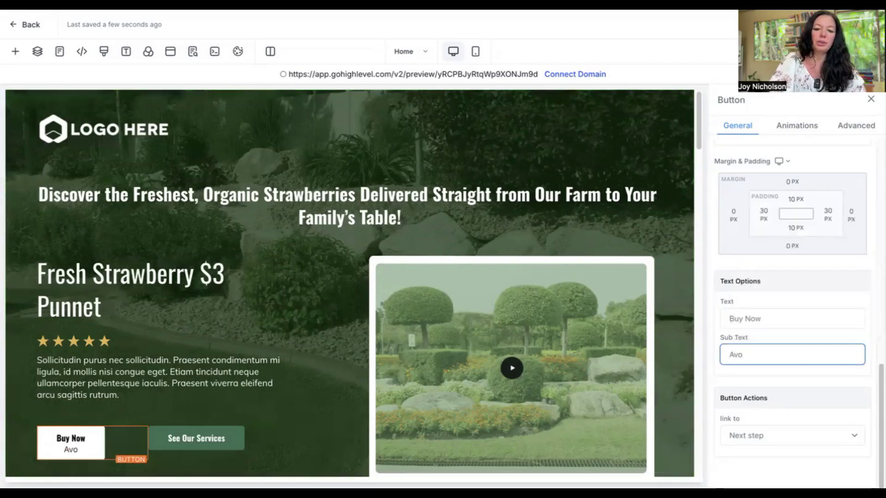
type("Lim")
type("ited")
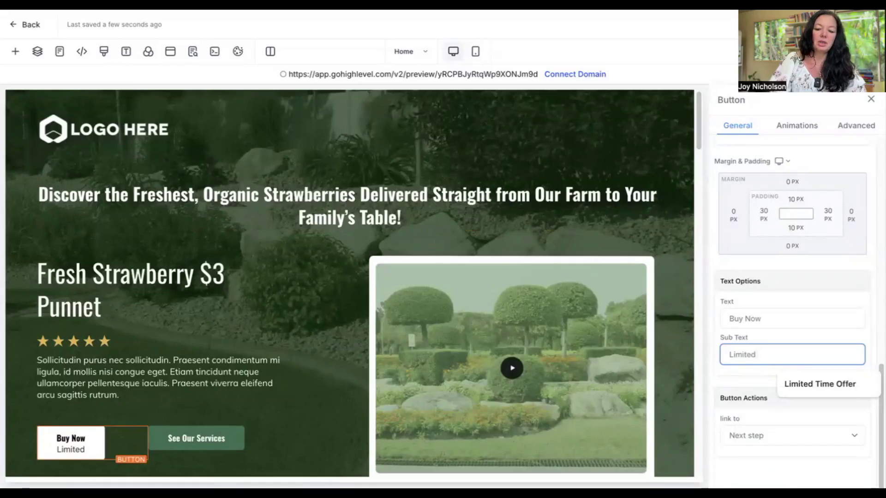
key("Down")
key("Return")
left_click(499, 259)
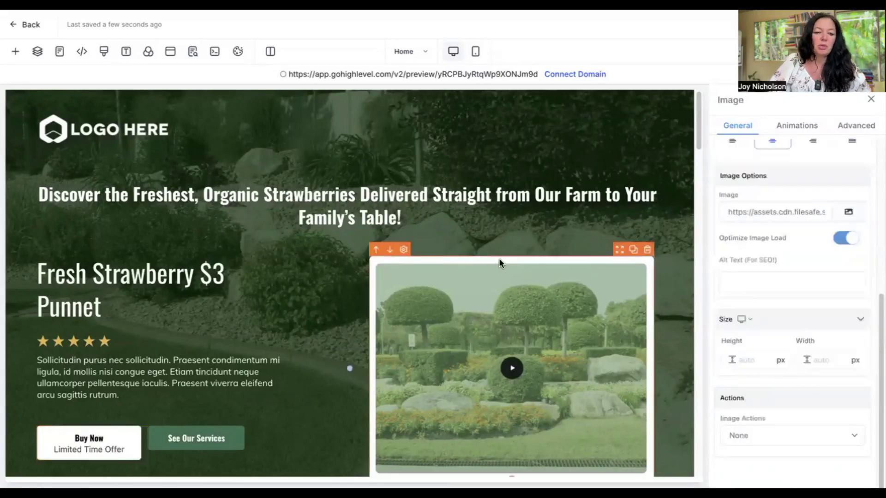
Step: Look through the home page's remaining sections, from the hero down past the services cards to the testimonials
left_click(433, 196)
left_click(432, 197)
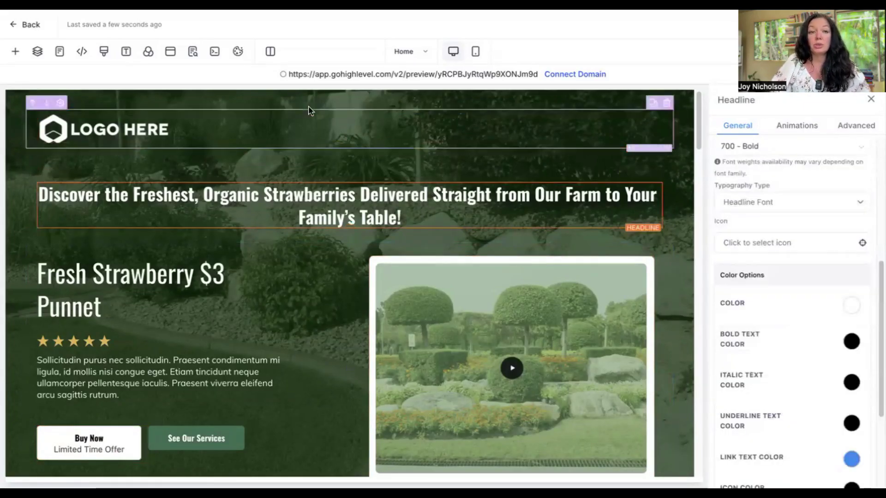
scroll(403, 296, "down", 5)
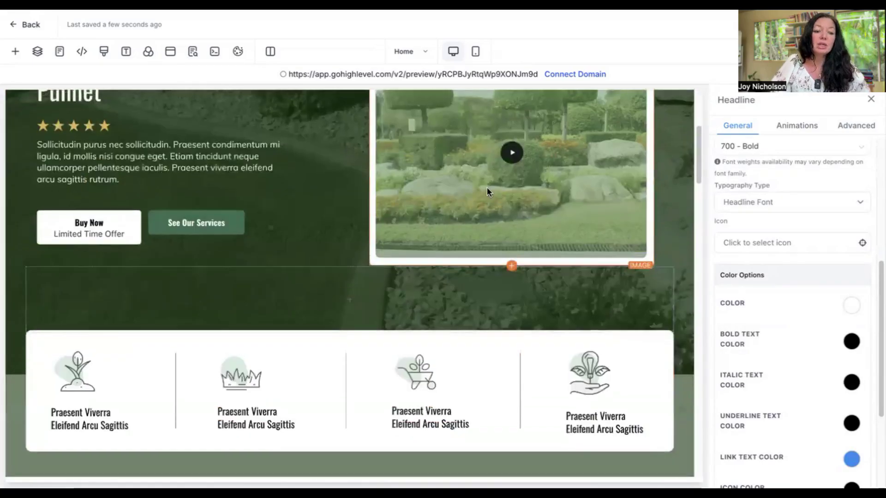
scroll(496, 304, "down", 10)
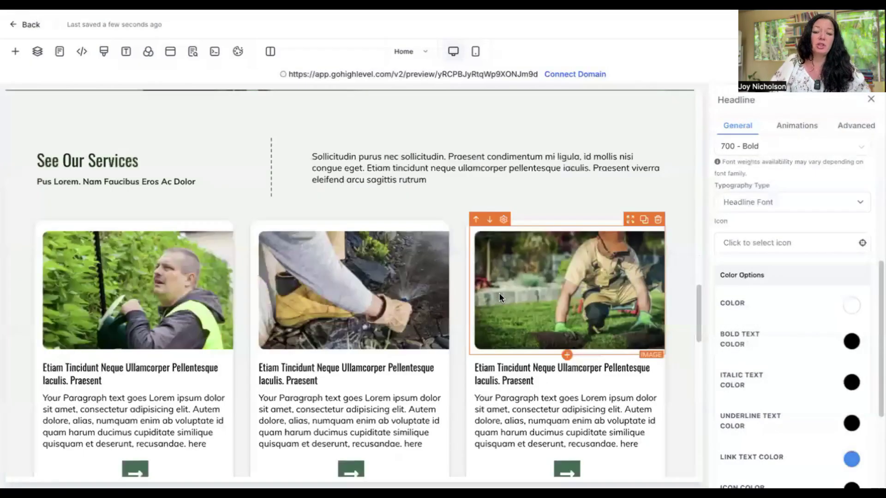
scroll(500, 292, "down", 10)
scroll(623, 323, "up", 15)
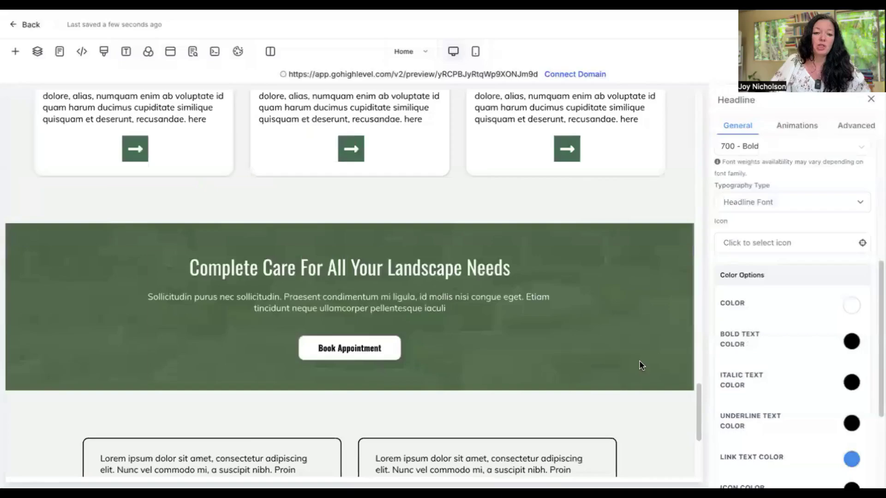
scroll(475, 287, "down", 10)
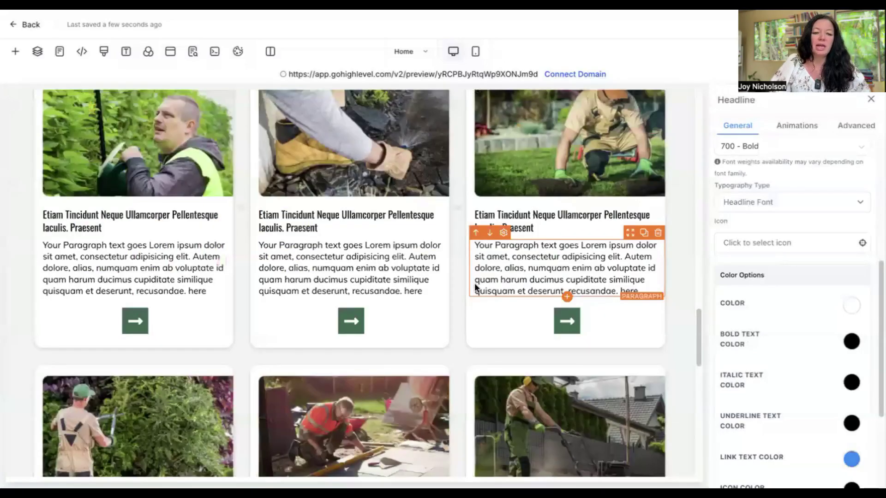
scroll(474, 283, "down", 10)
Step: Add a Reviews element below the two testimonial boxes in the Testimonial Section
left_click(653, 311)
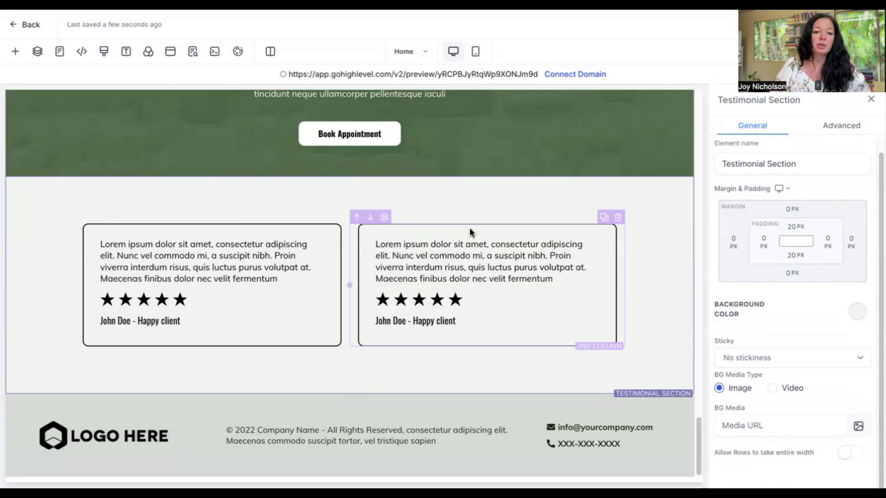
left_click(16, 54)
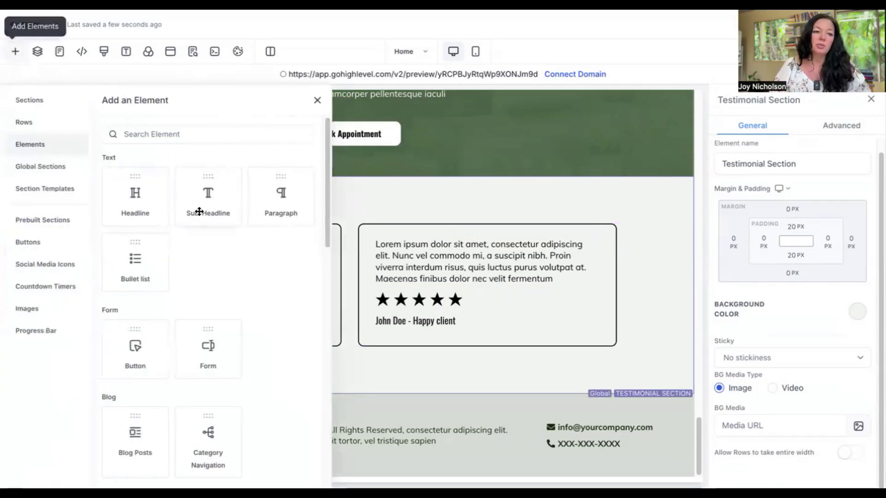
scroll(241, 287, "down", 10)
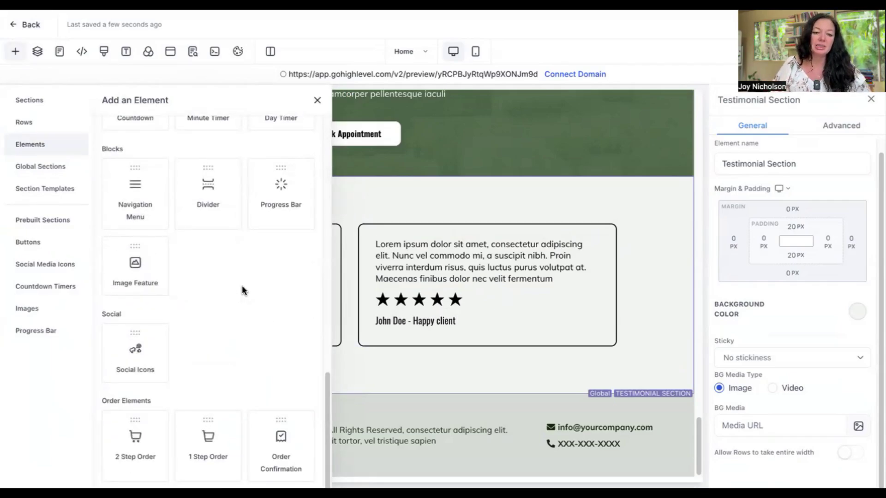
scroll(240, 286, "up", 4)
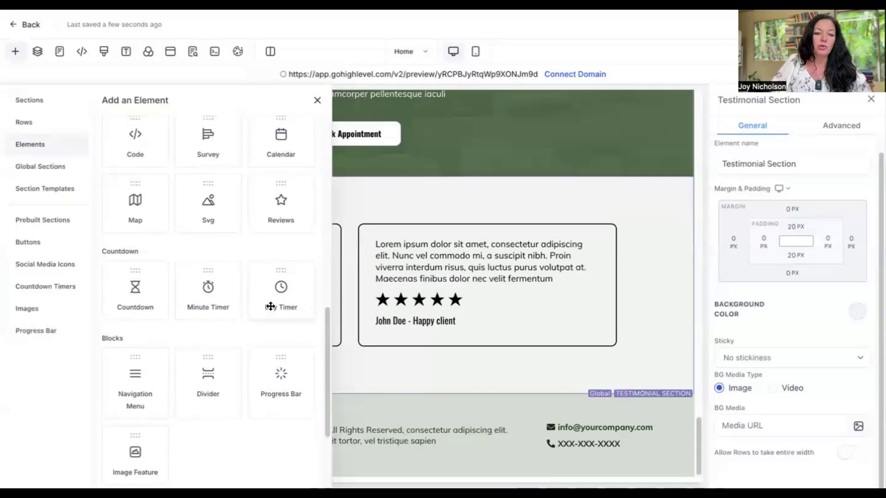
scroll(273, 295, "up", 3)
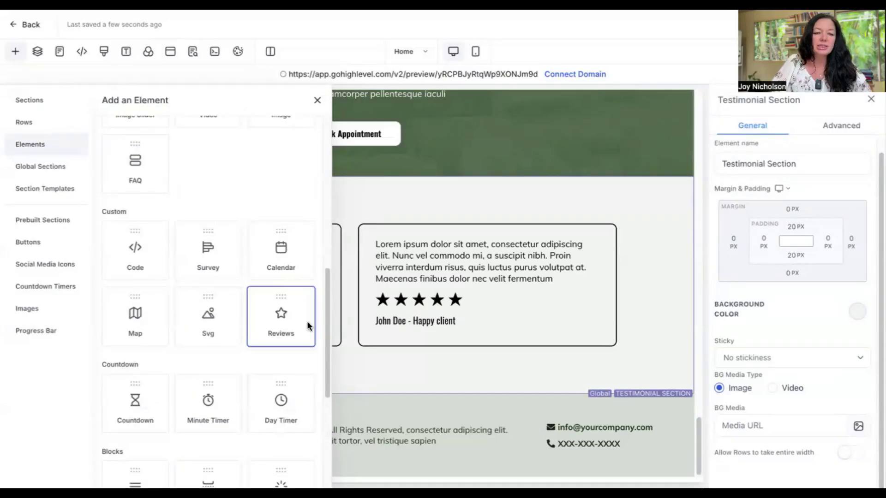
left_click_drag(281, 318, 469, 404)
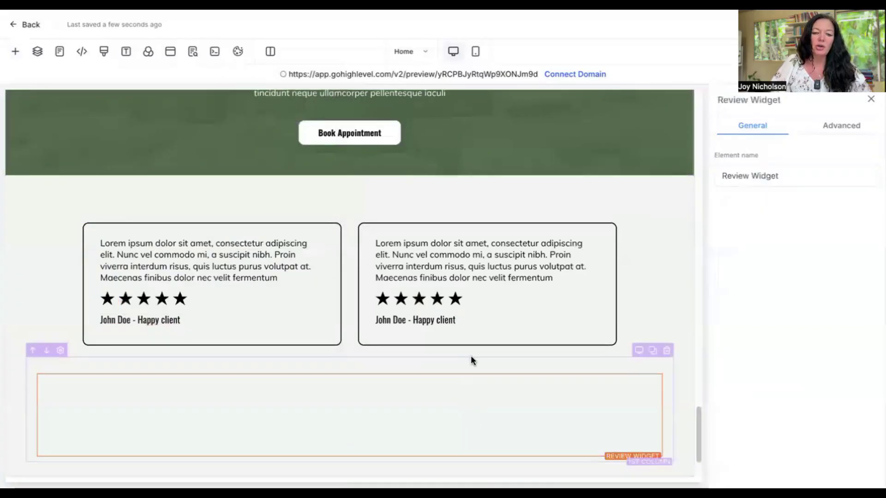
scroll(470, 355, "down", 2)
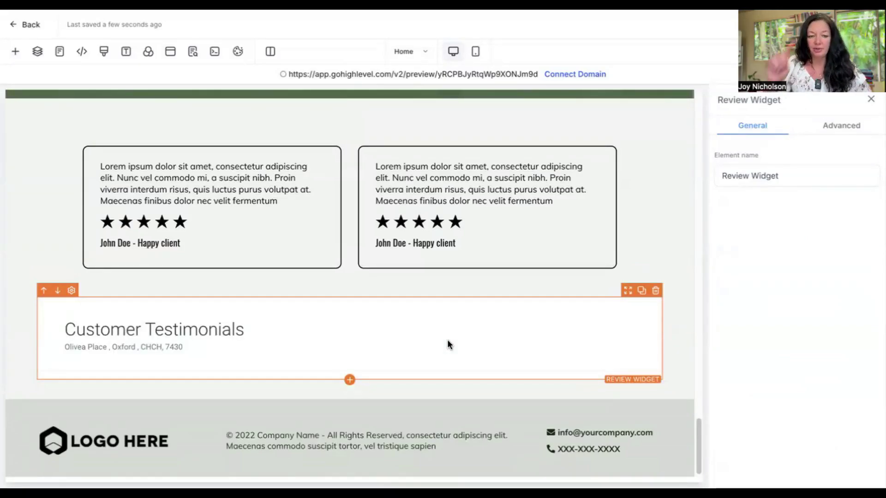
Step: Delete the column holding the divider above "See Our Services" and save the page with its global section change
scroll(450, 323, "up", 10)
scroll(451, 318, "up", 7)
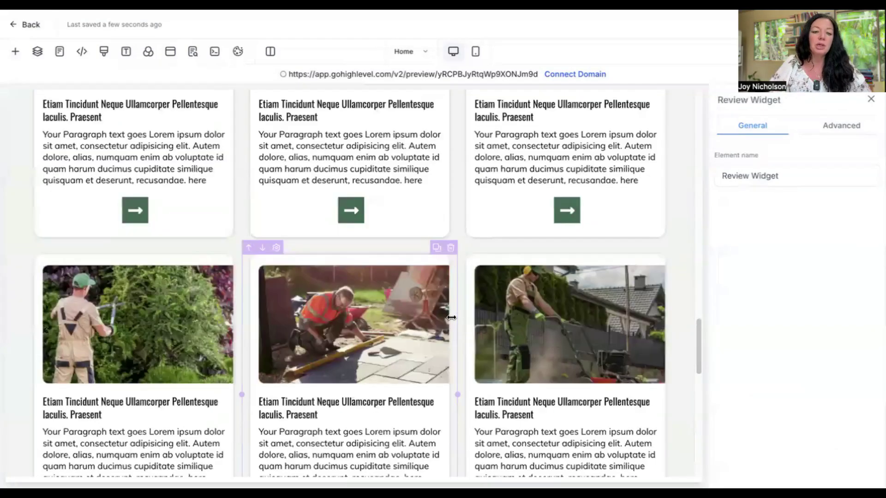
scroll(242, 307, "down", 4)
scroll(365, 248, "up", 5)
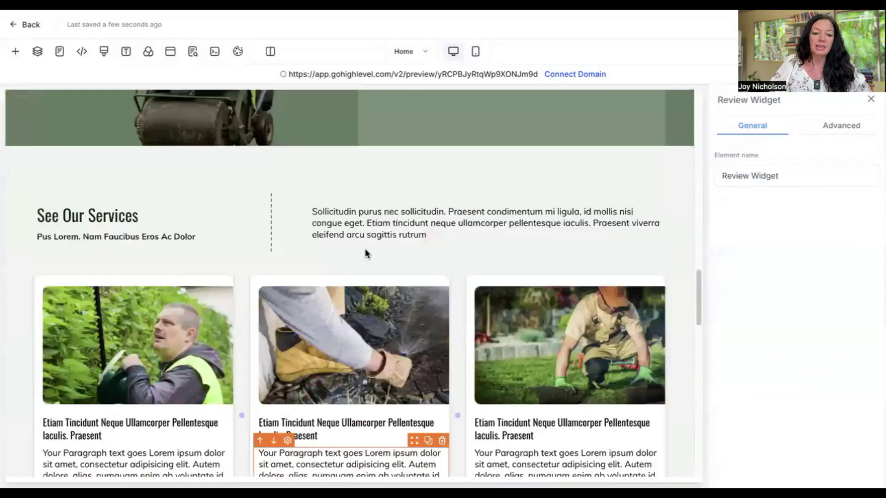
left_click(313, 223)
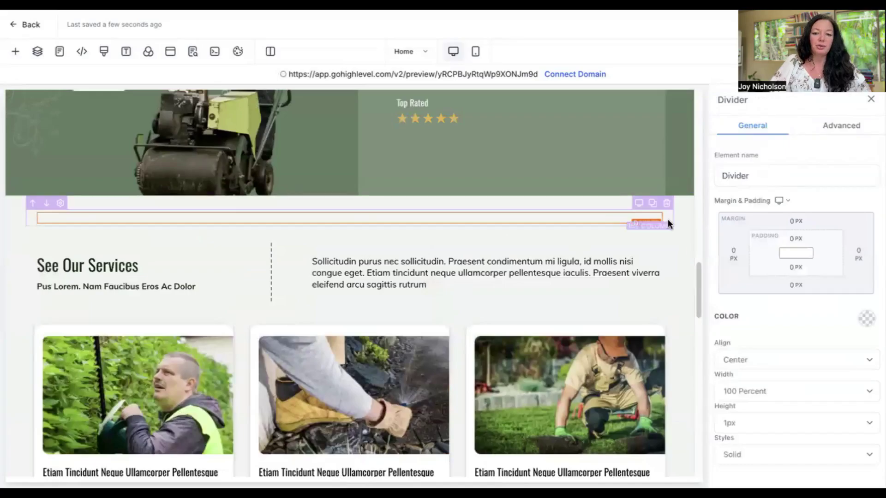
left_click(666, 203)
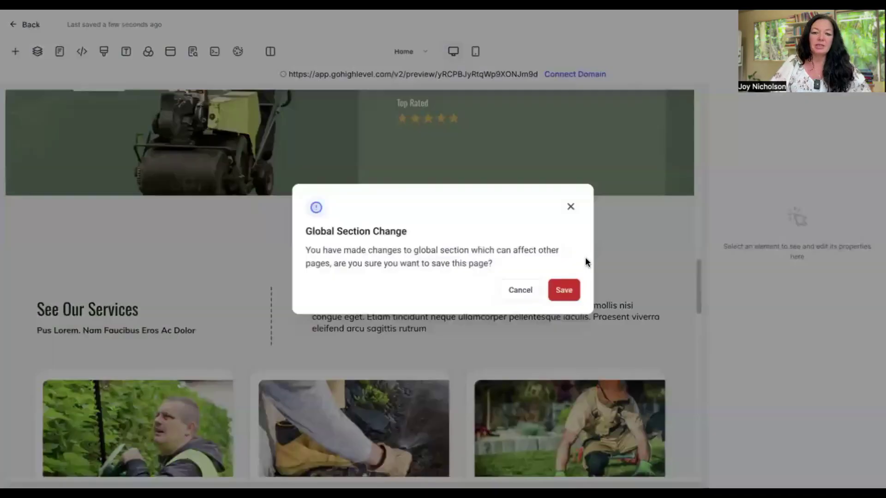
left_click(563, 289)
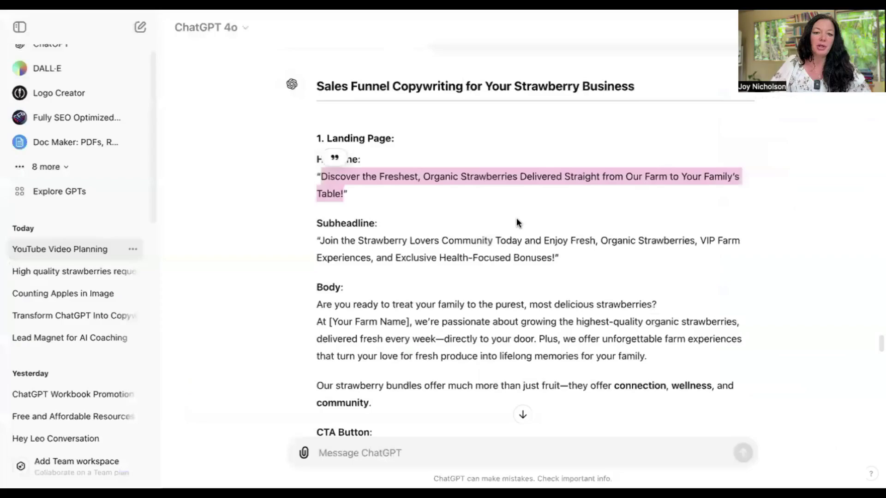
Step: Switch to ChatGPT and read the Landing Page body, the CTA Button text and the First Upsell copy
left_click(439, 162)
scroll(437, 159, "down", 5)
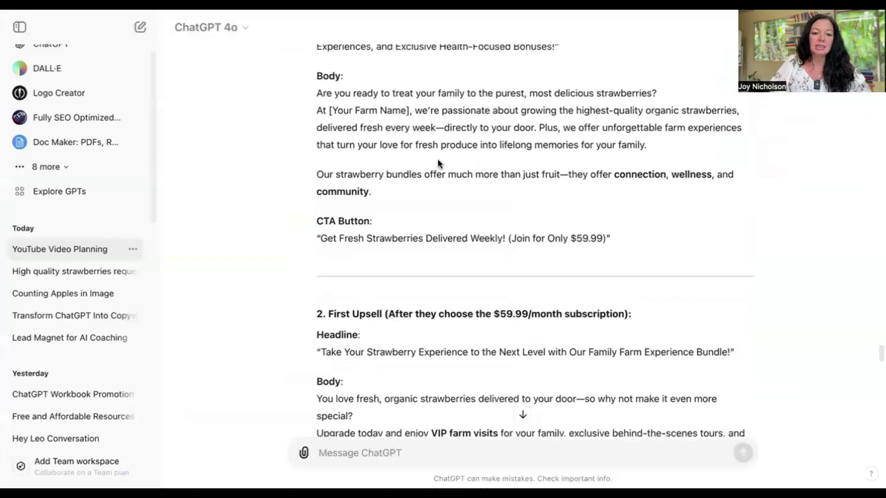
scroll(437, 161, "down", 3)
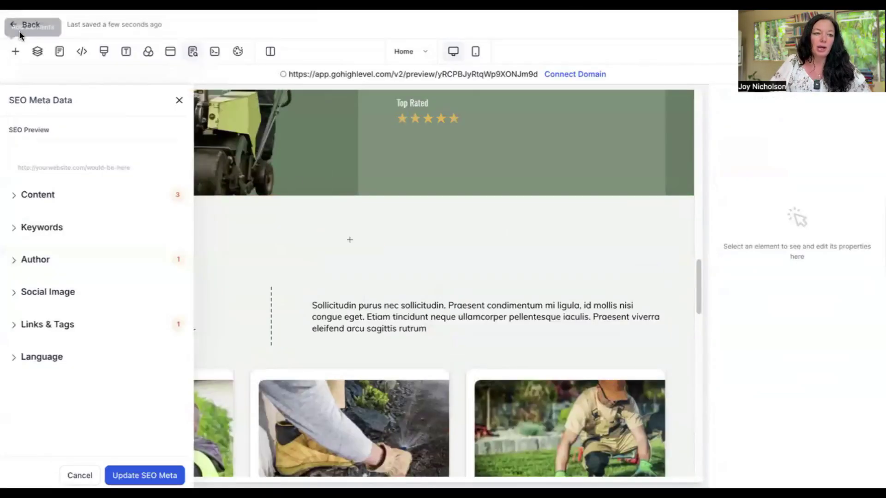
Step: Leave the home page editor and open the funnel's "Schedule A Call" step for editing
left_click(29, 22)
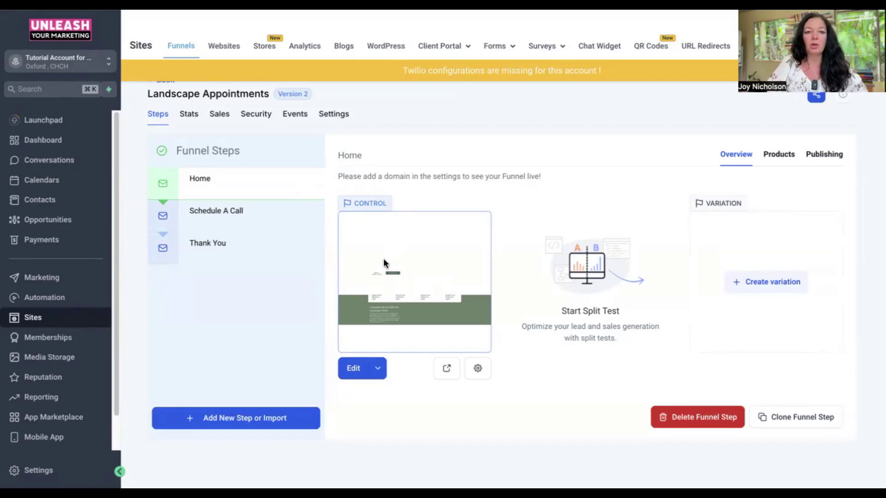
left_click(222, 217)
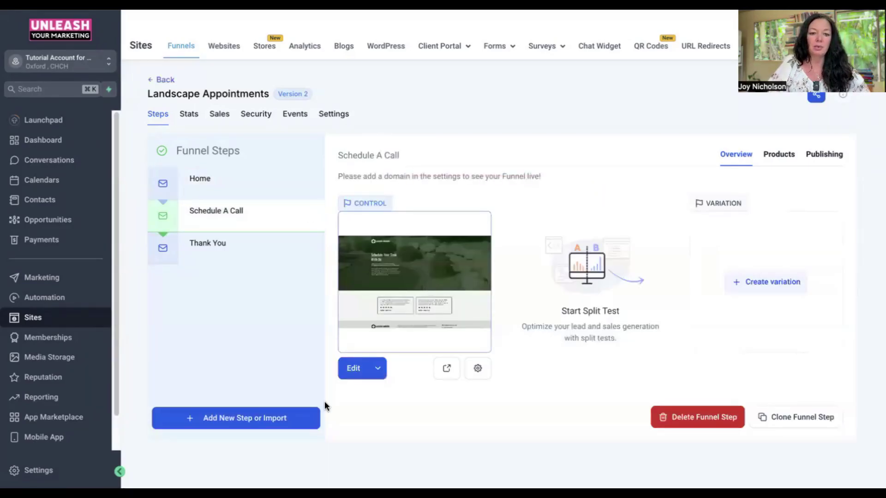
left_click(353, 369)
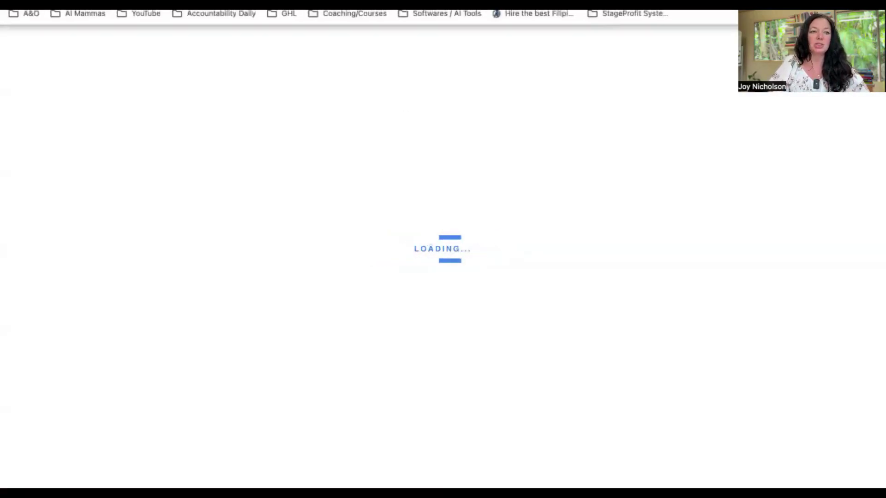
Step: In ChatGPT, copy the First Upsell headline "Take Your Strawberry Experience to the Next Level with Our Family Farm Experience Bundle!" without its quotation marks
left_click(454, 31)
scroll(366, 157, "down", 2)
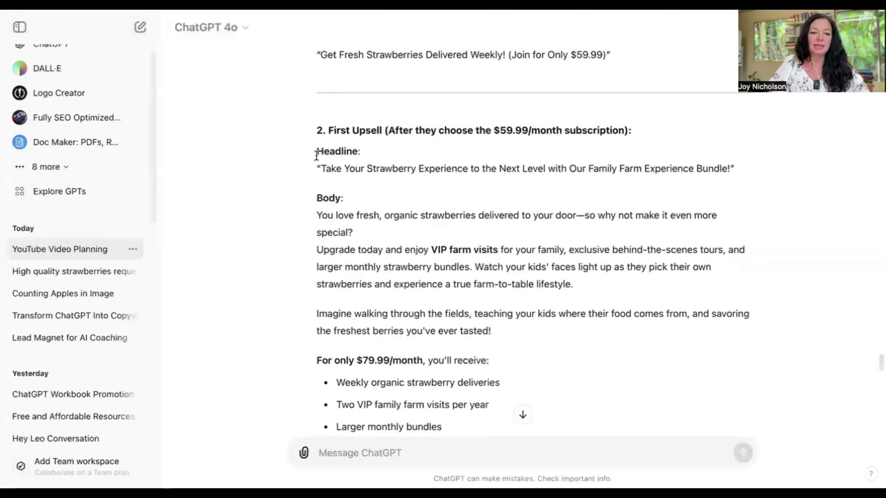
left_click_drag(319, 168, 720, 177)
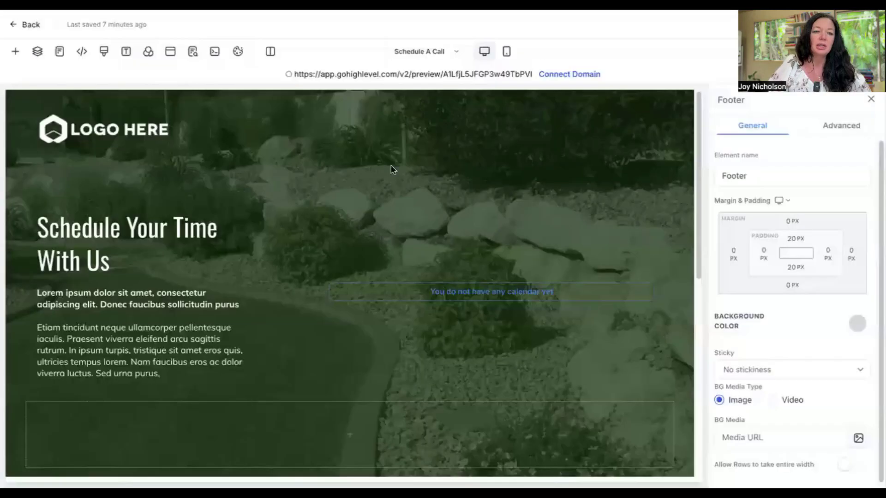
Step: Add a progress bar directly beneath the logo and set its text to "Wiat before you go..."
left_click(247, 133)
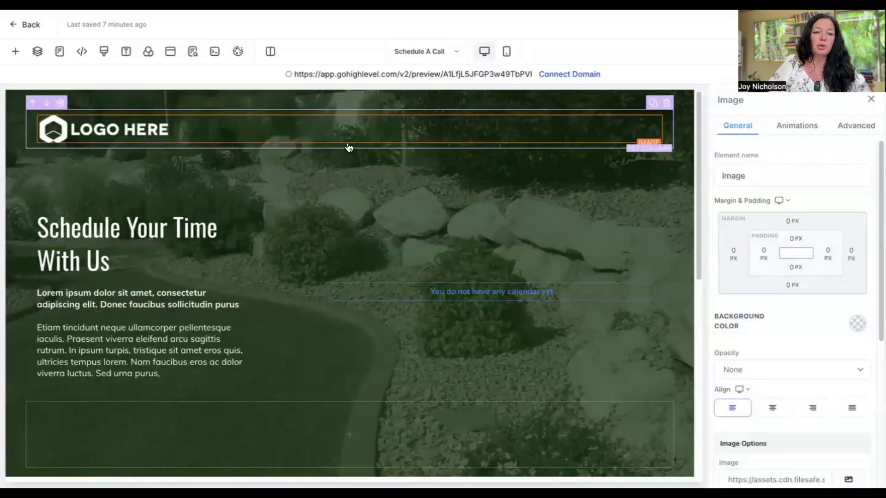
left_click(350, 144)
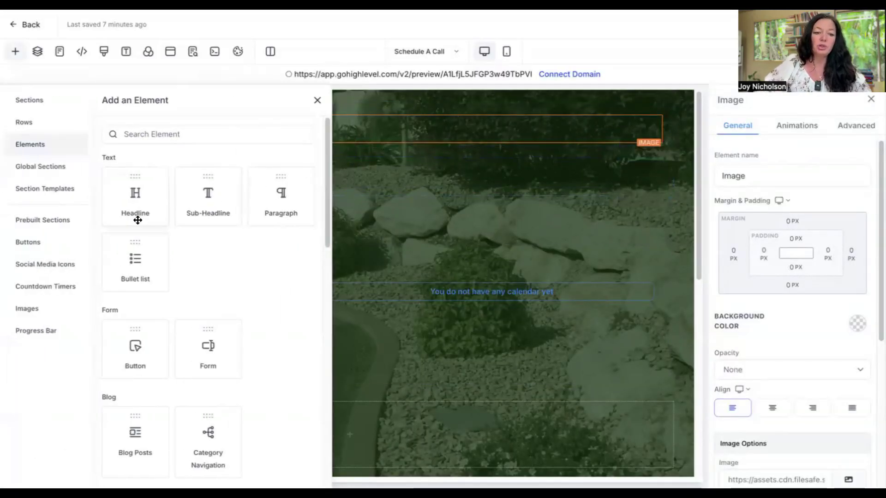
scroll(168, 239, "down", 10)
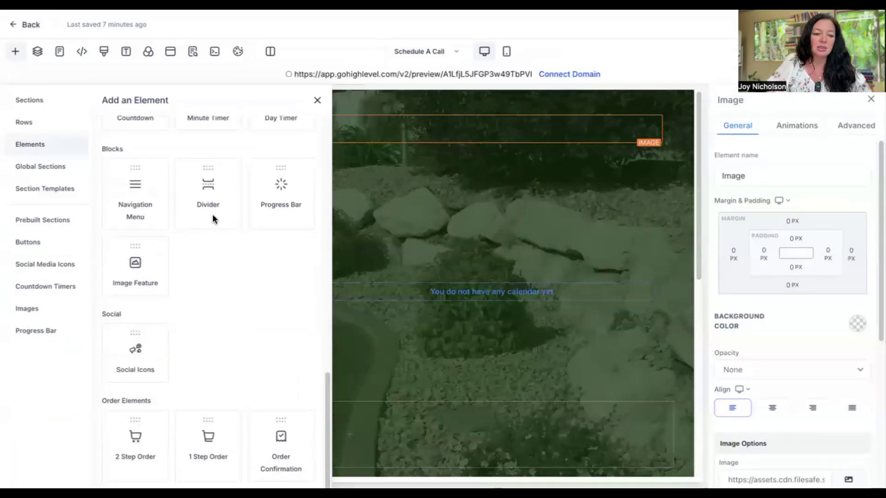
left_click(263, 232)
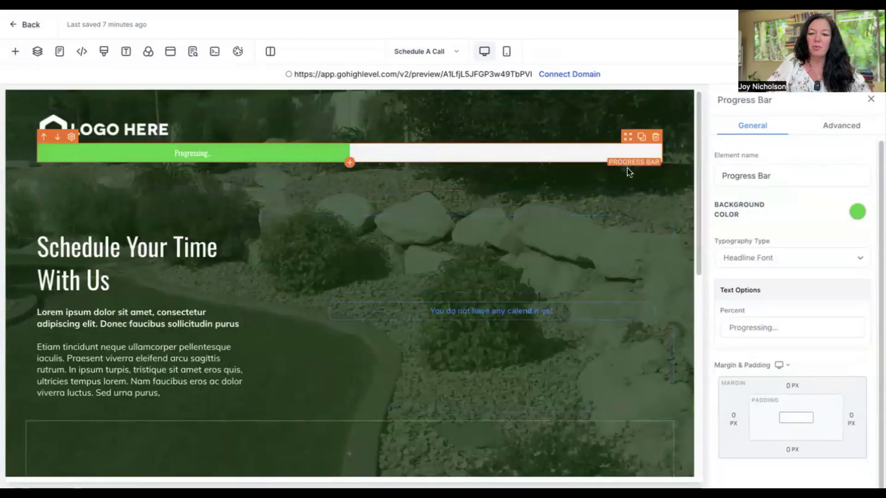
left_click(754, 327)
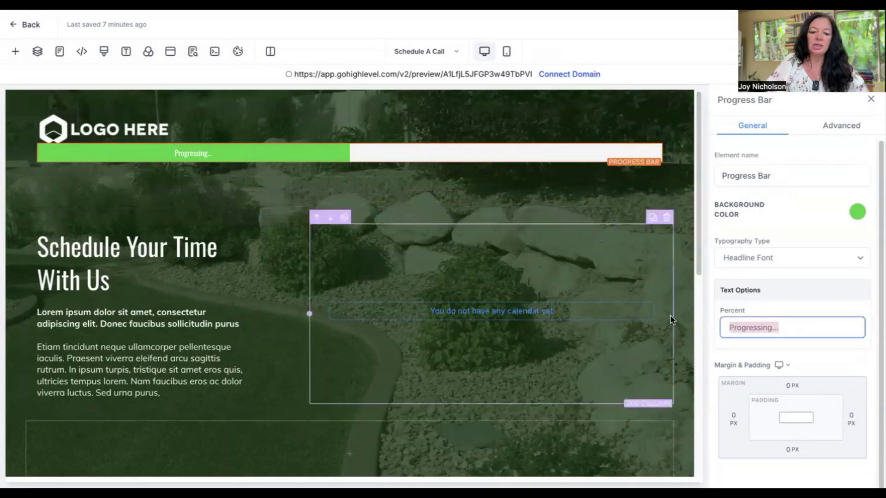
type("Wiat befor")
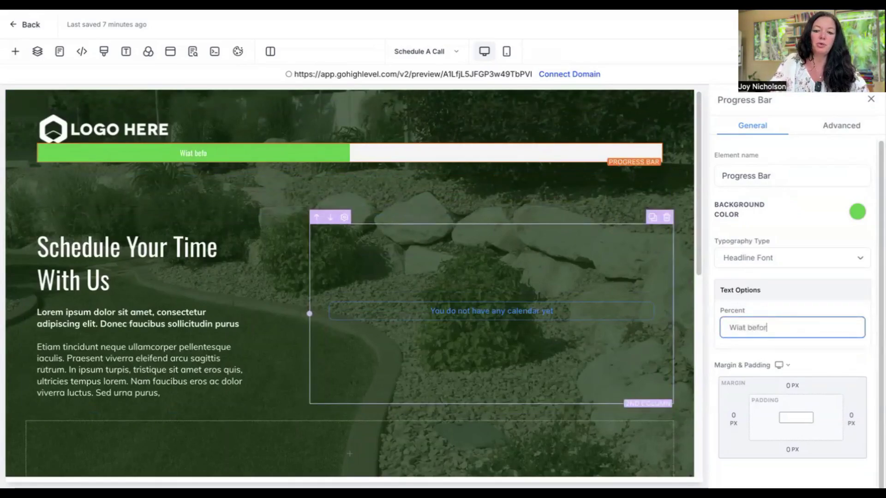
type("e you go...")
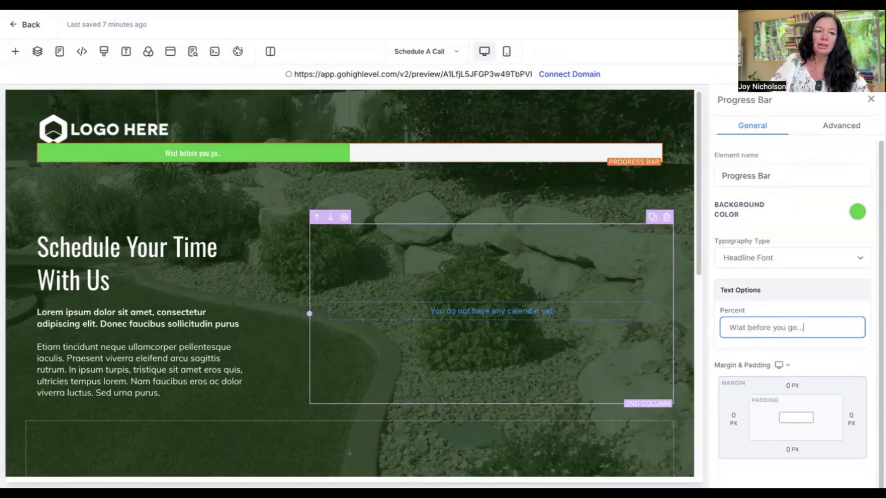
Step: Set the progress bar's background color to red
scroll(805, 286, "down", 1)
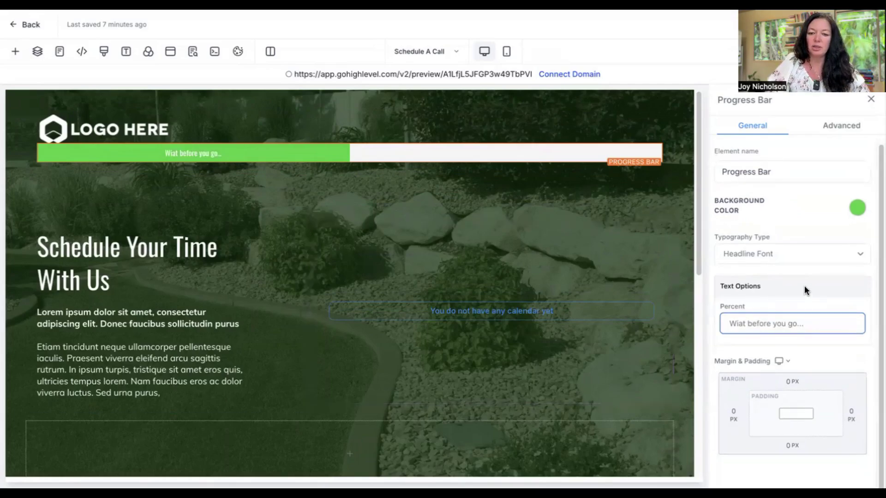
left_click(793, 255)
left_click(792, 249)
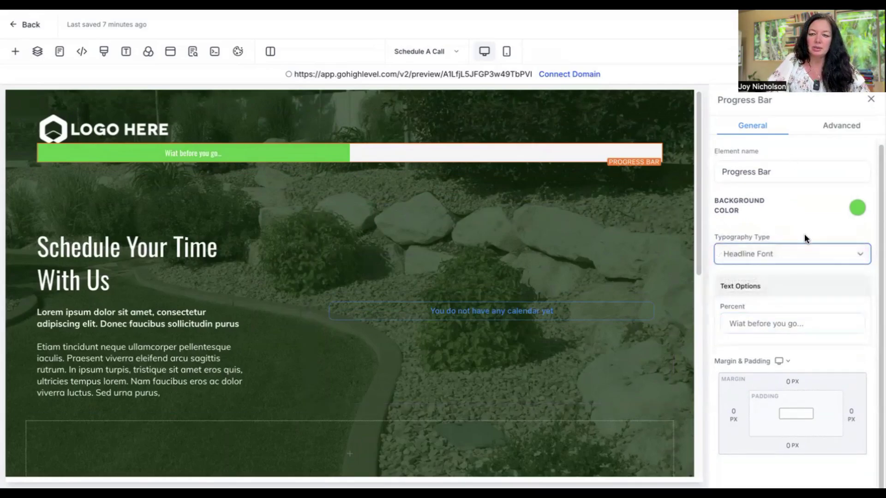
left_click(857, 207)
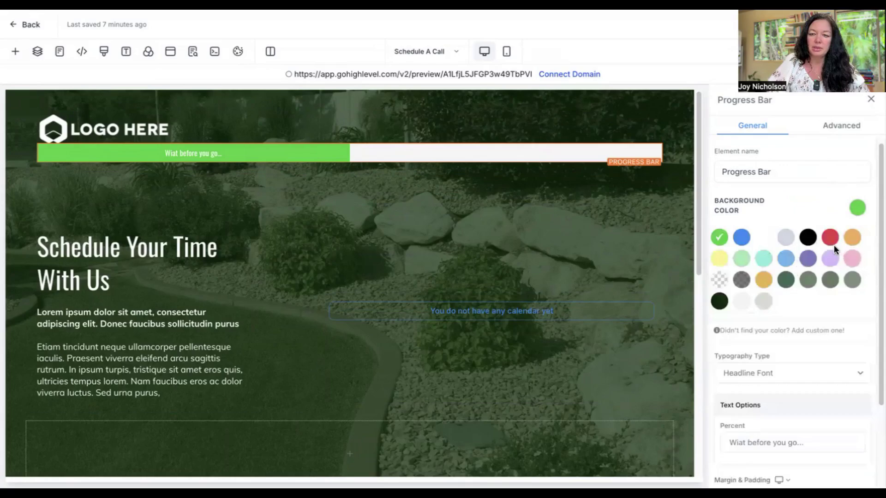
left_click(833, 244)
scroll(825, 277, "down", 3)
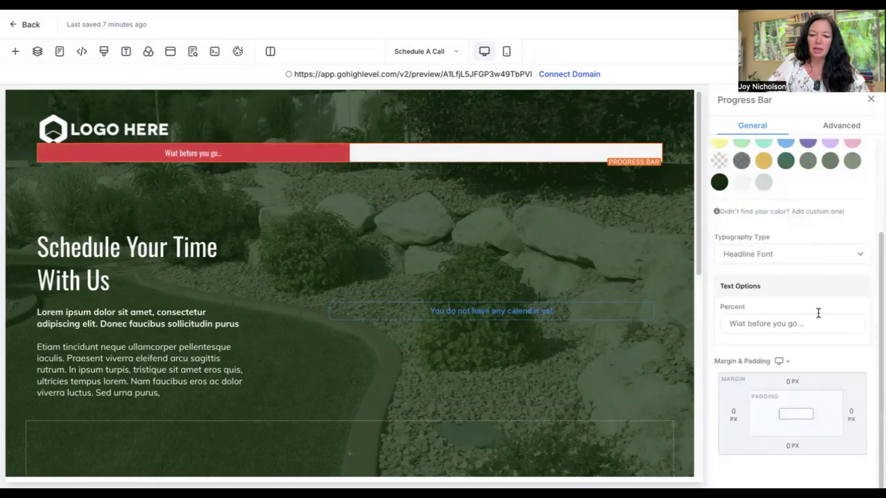
scroll(826, 166, "up", 3)
Step: Set the progress bar's percent width to 80 Percent
left_click(841, 125)
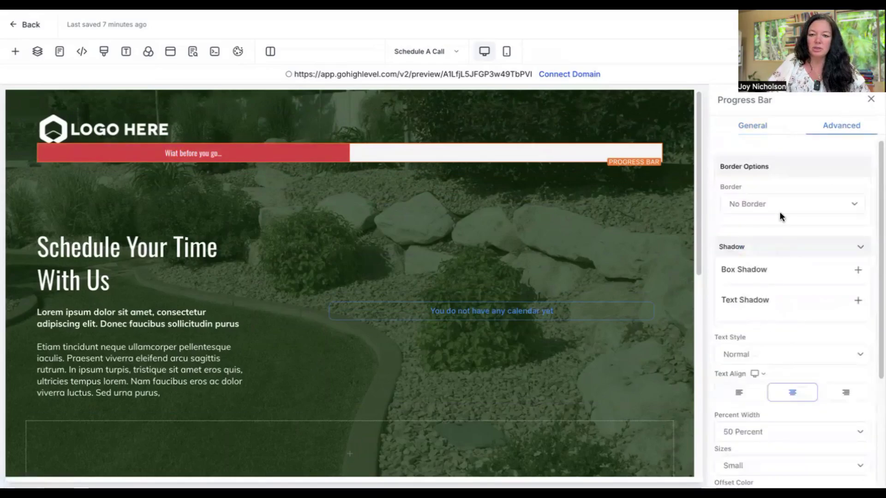
scroll(772, 293, "down", 2)
scroll(771, 323, "down", 2)
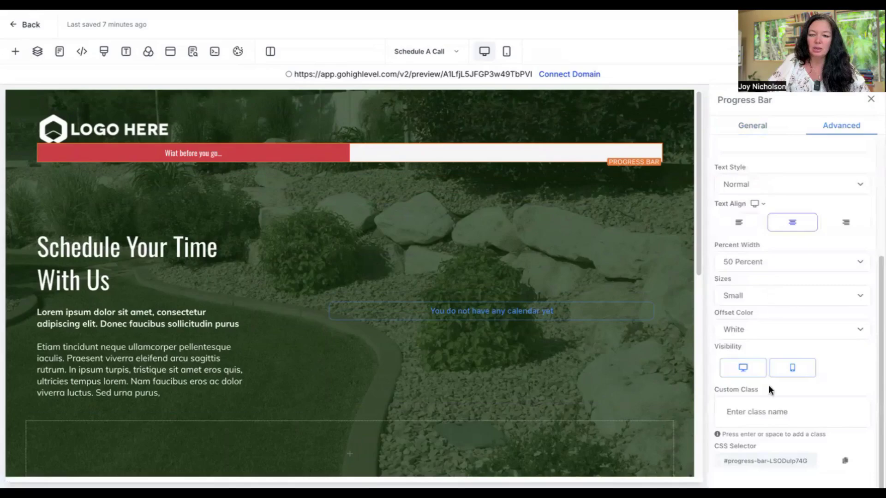
left_click(766, 263)
left_click(768, 303)
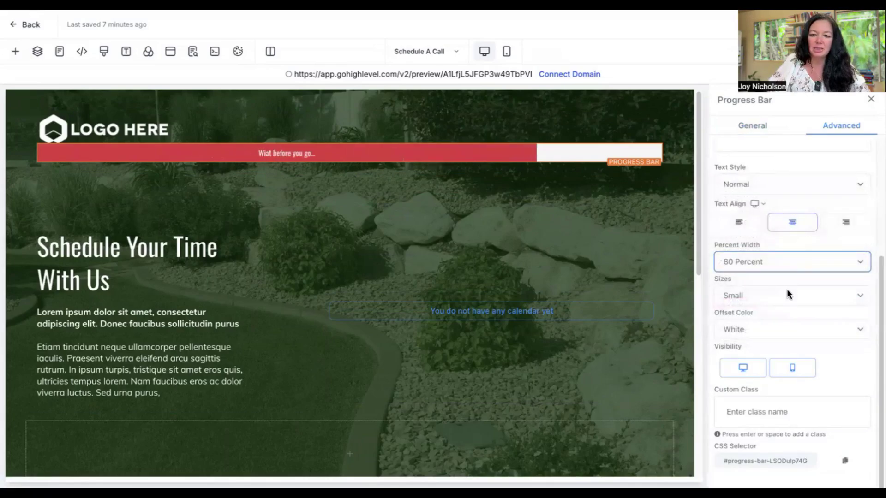
Step: Add a sub-headline below the divider reading "Discover the Freshest, Organic Strawberries Delivered Straight from Our Farm to Your Family's Table!"
left_click(279, 190)
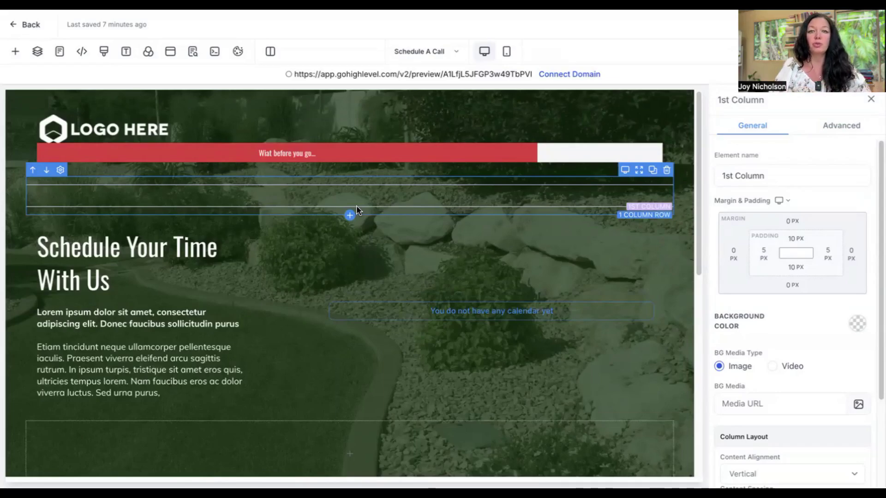
left_click(366, 197)
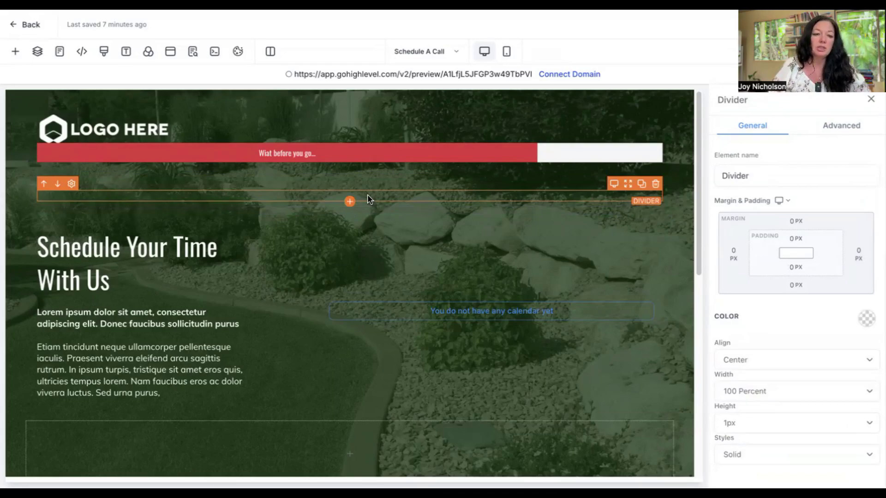
left_click(235, 270)
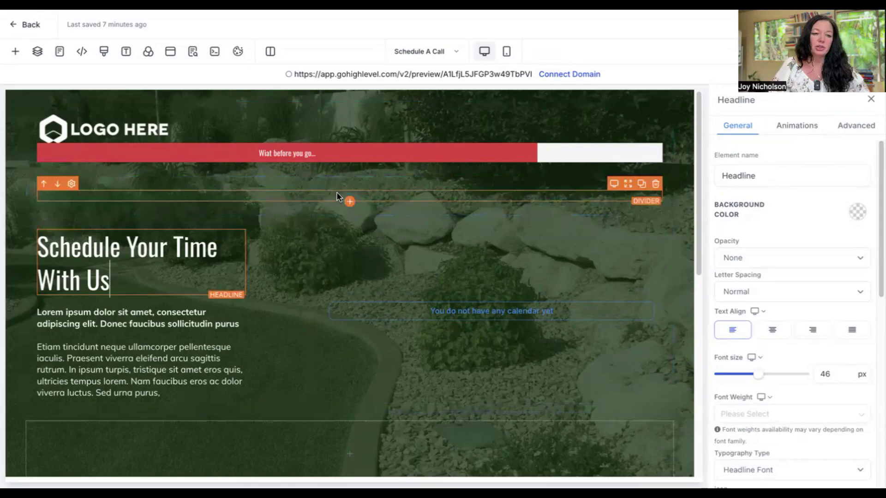
left_click(349, 196)
left_click(349, 202)
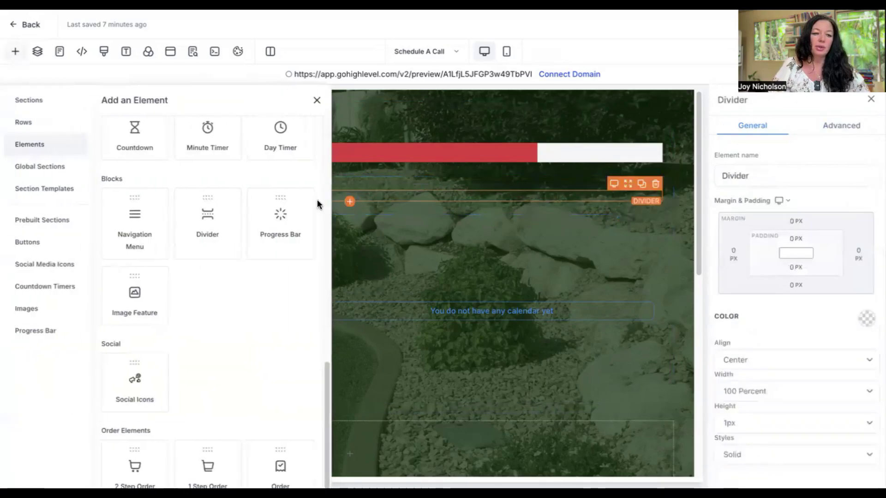
scroll(144, 158, "up", 15)
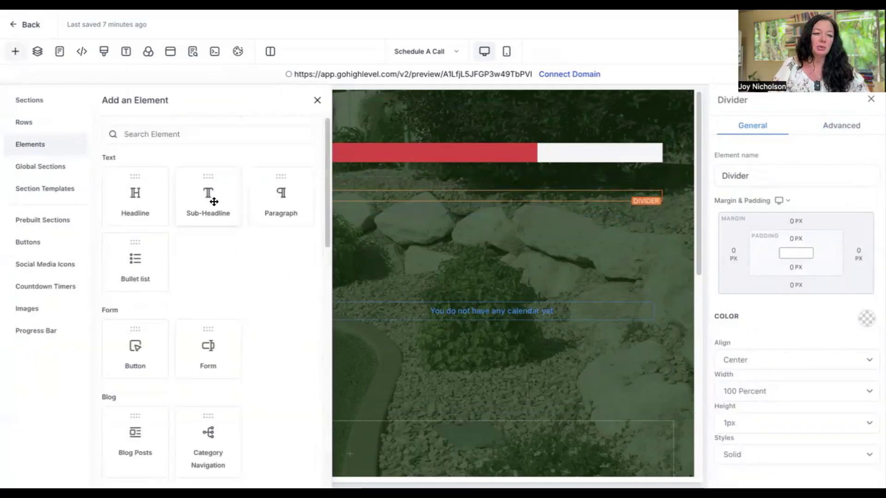
left_click(184, 192)
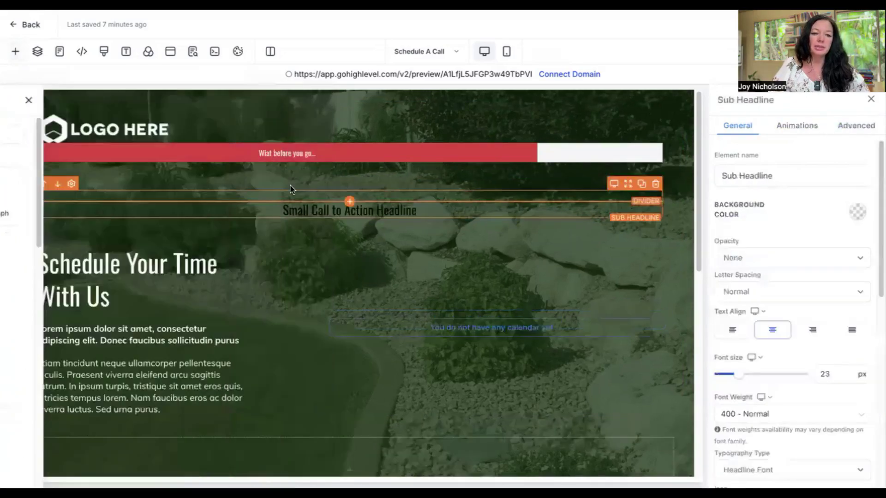
triple_click(324, 204)
type("Discover the Freshest, Organic Strawberries Delivered Straight from Our Farm to Your Family's Table!")
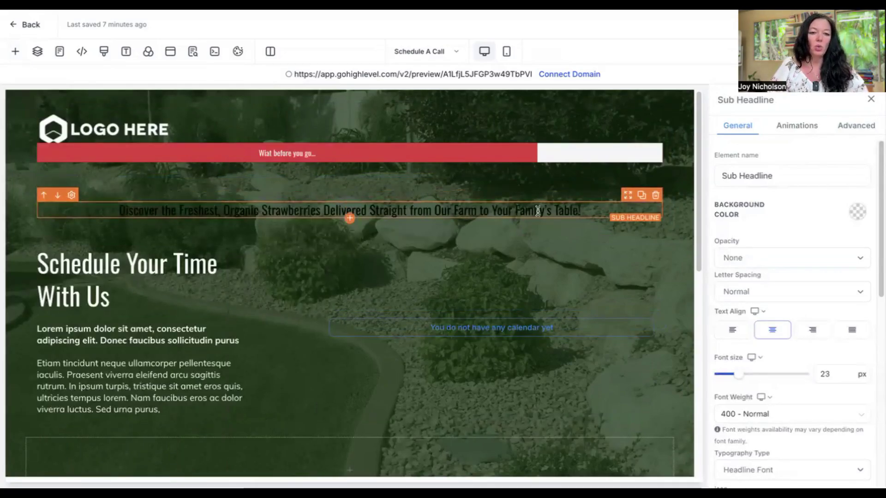
Step: Set the background color of the strawberry sub-headline to white
left_click(363, 252)
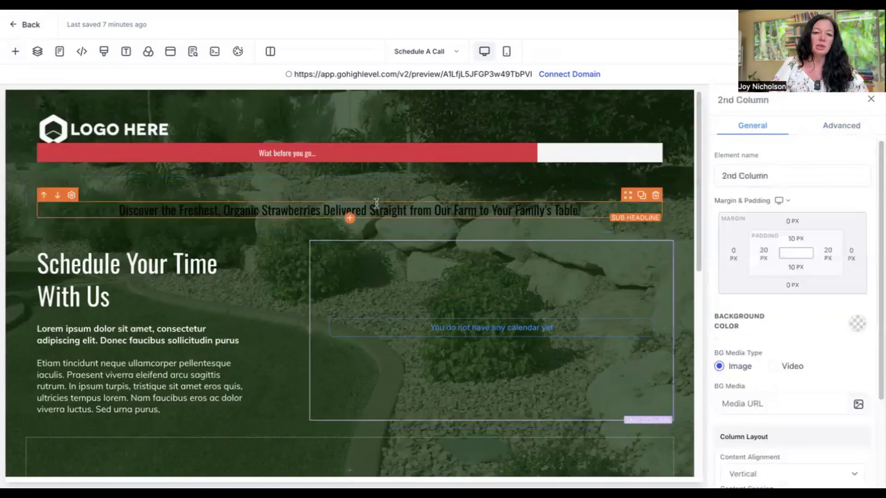
left_click(377, 204)
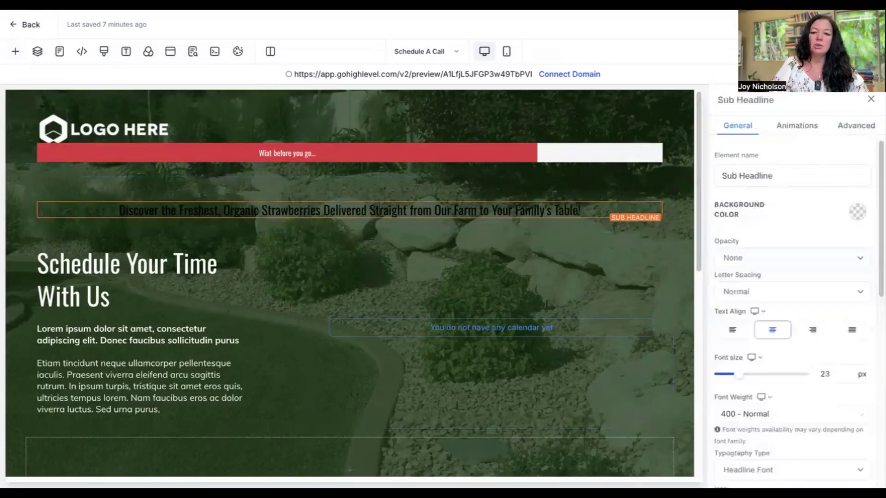
left_click(860, 220)
left_click(764, 241)
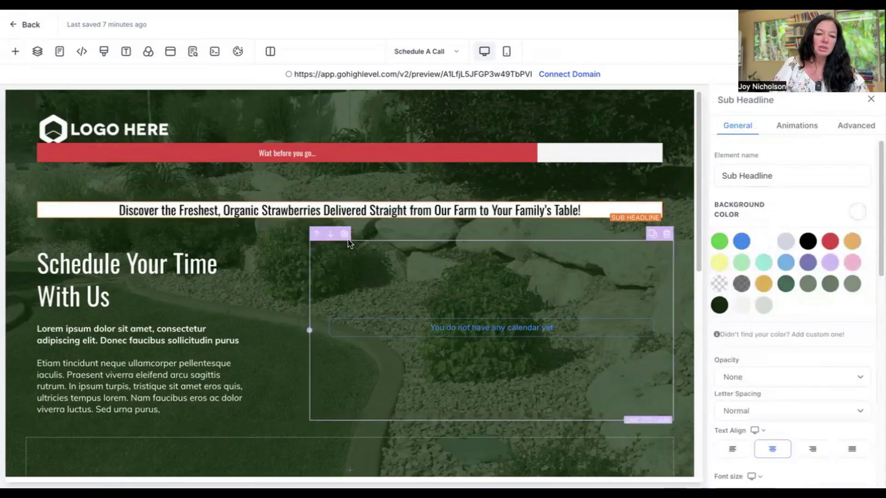
left_click(351, 245)
left_click(429, 209)
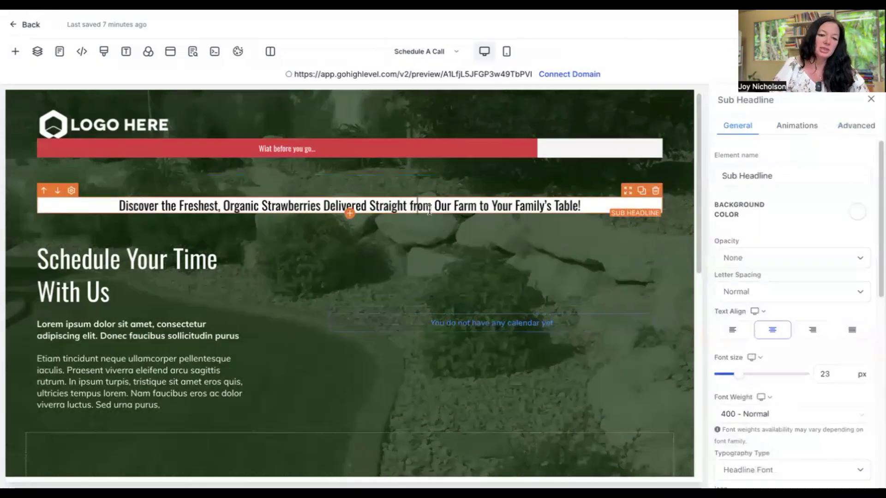
Step: Save the "Schedule A Call" page and open its SEO Meta Data settings
scroll(429, 209, "down", 5)
scroll(431, 210, "up", 5)
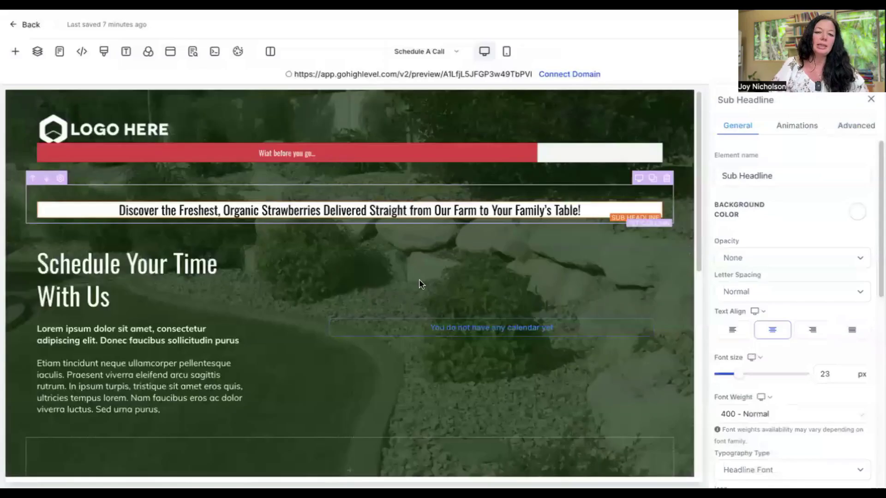
left_click(409, 431)
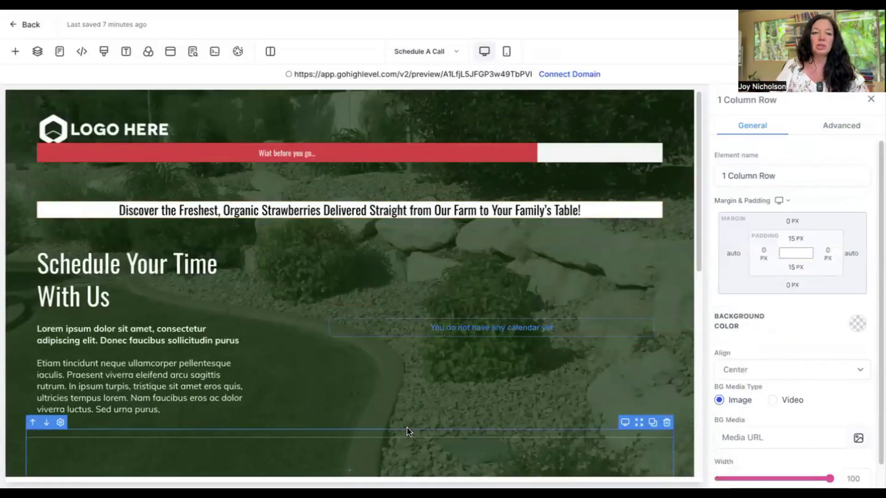
left_click(193, 51)
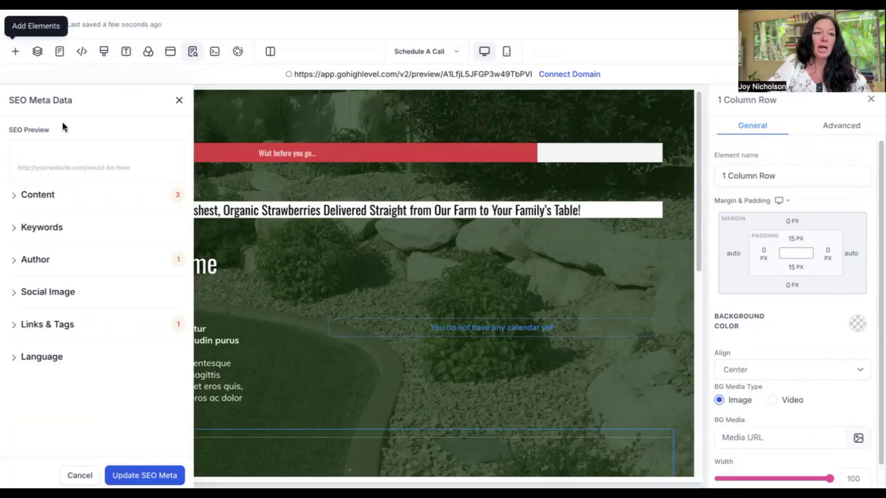
Step: Leave the page editor, switch to ChatGPT and ask it to create an email sequence for the first funnel page if they don't buy the next stage
left_click(29, 27)
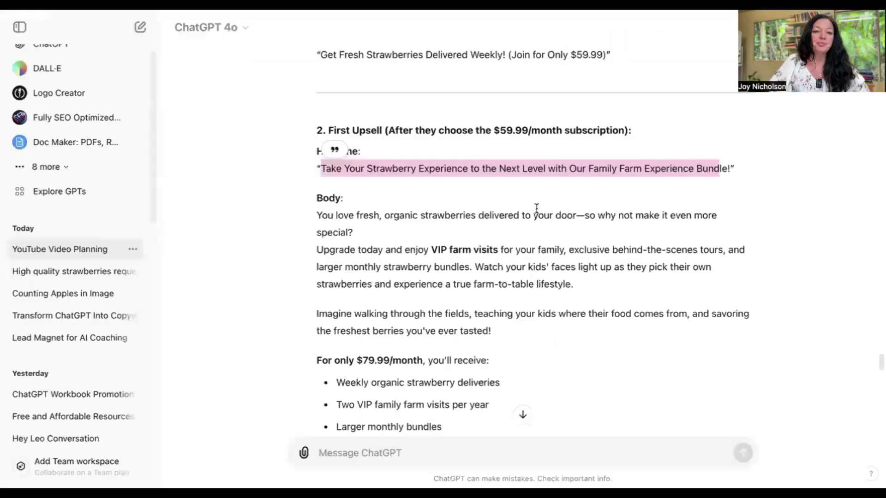
scroll(417, 192, "up", 6)
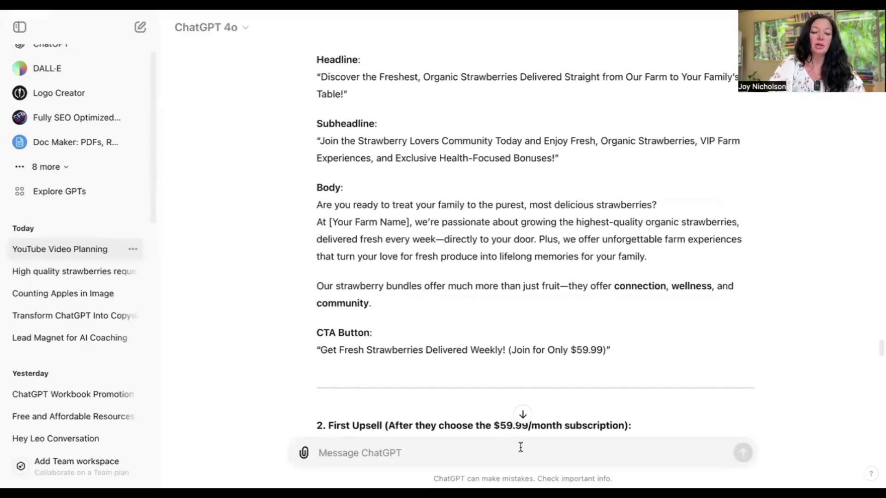
type("crawte me a ")
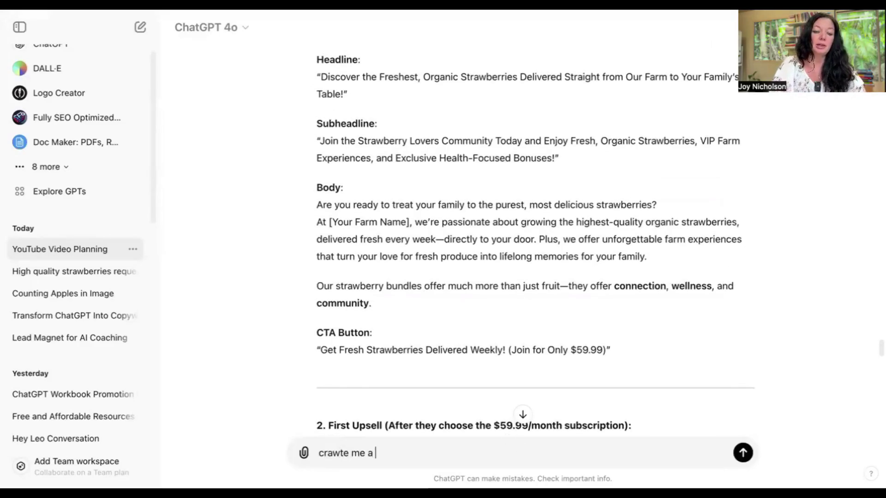
type("email sequ")
key("BackSpace")
key("BackSpace")
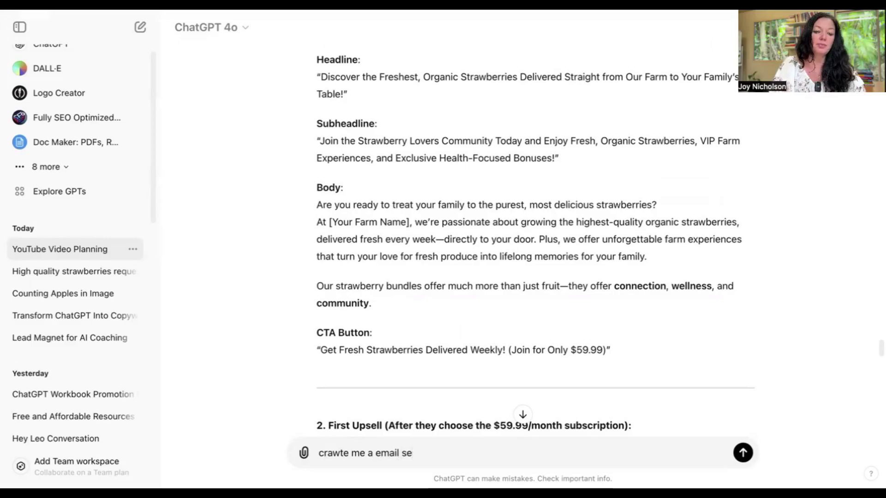
type("ce")
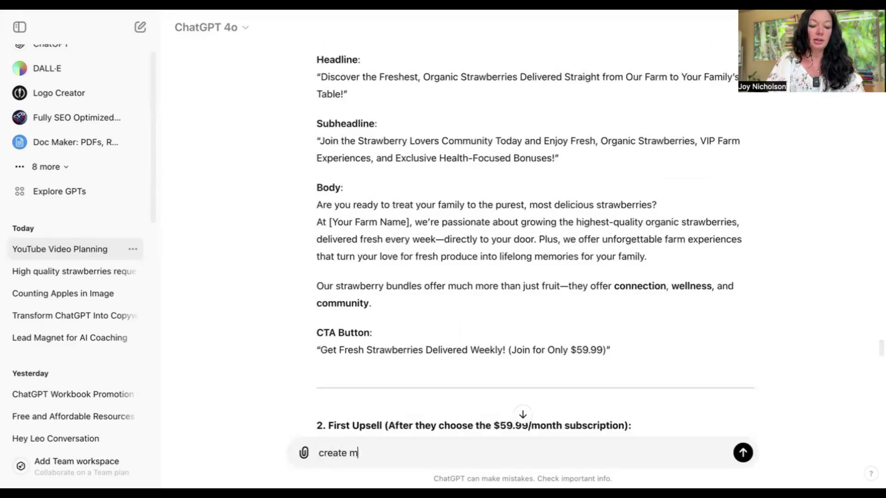
type("eate me a email seweunce for the first funnel page if they don't buy the next")
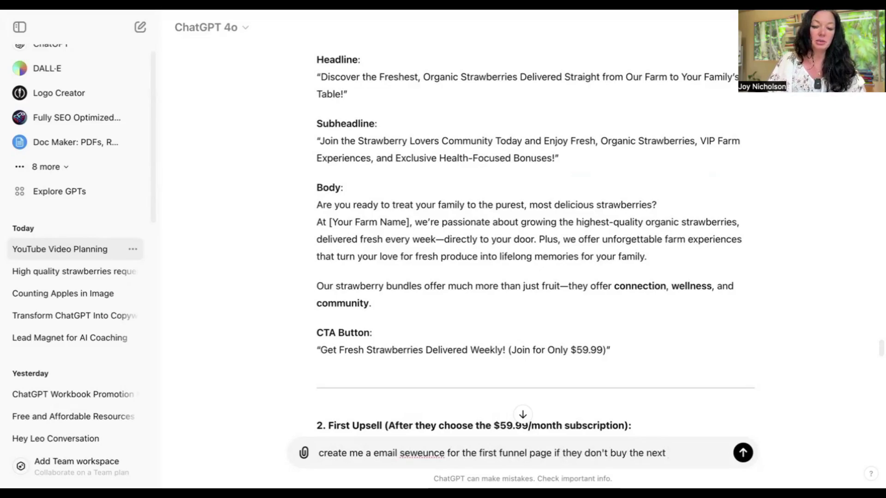
type("sta")
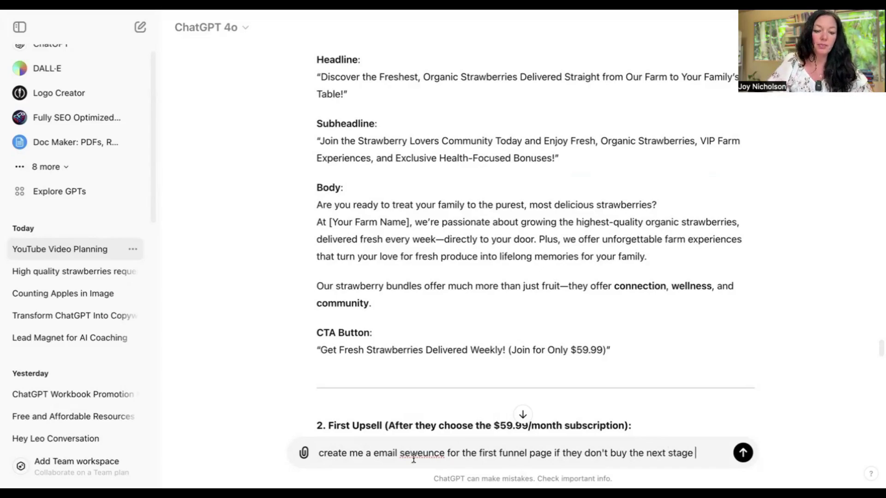
type("ge")
right_click(413, 459)
left_click(473, 206)
key("Return")
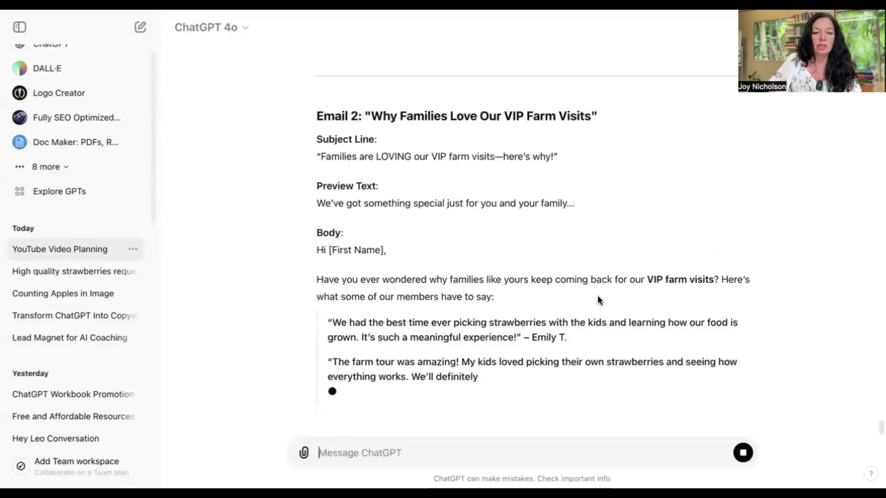
Step: Read through the generated follow-up emails about the Family Farm Experience Bundle and VIP farm visits
scroll(597, 296, "up", 15)
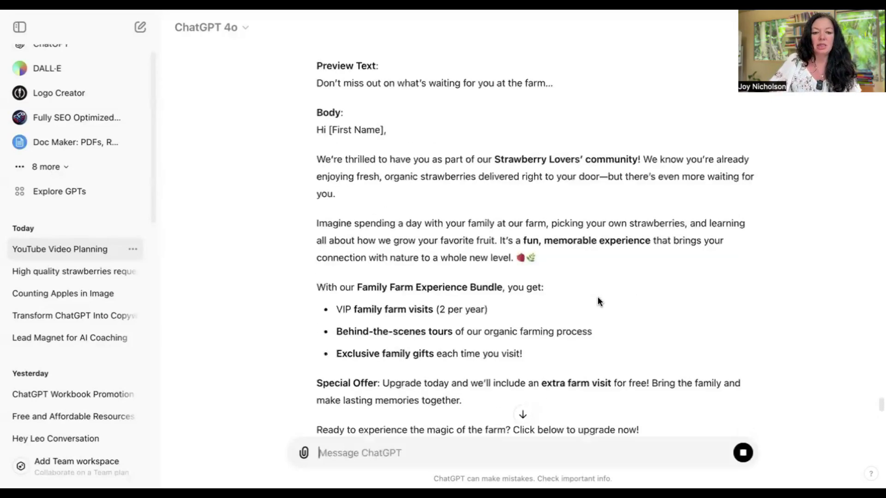
scroll(598, 297, "down", 20)
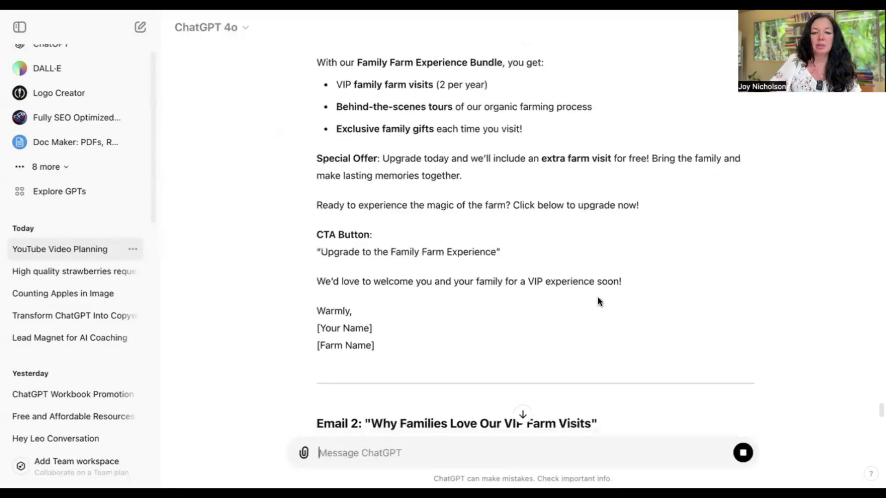
scroll(600, 293, "down", 4)
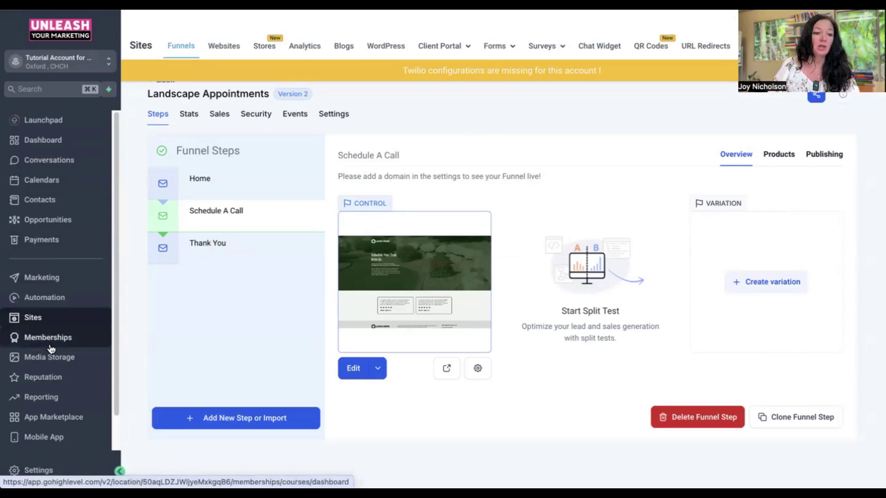
Step: Switch to HighLevel's Automation workflows and start a new workflow from a recipe
left_click(46, 301)
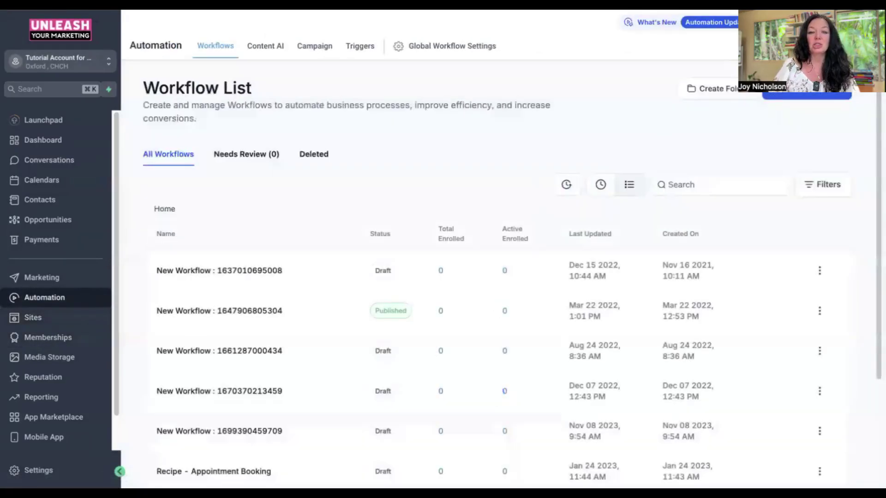
scroll(554, 249, "down", 3)
scroll(504, 251, "up", 2)
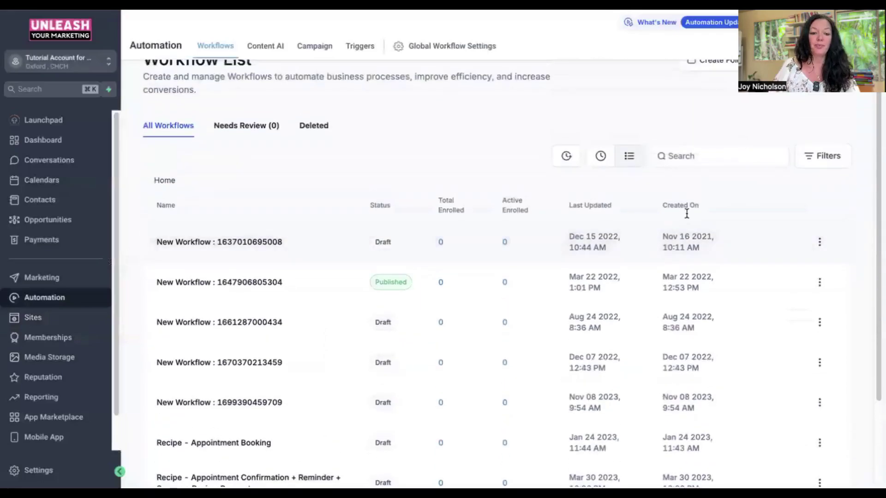
scroll(633, 208, "down", 2)
scroll(248, 378, "up", 3)
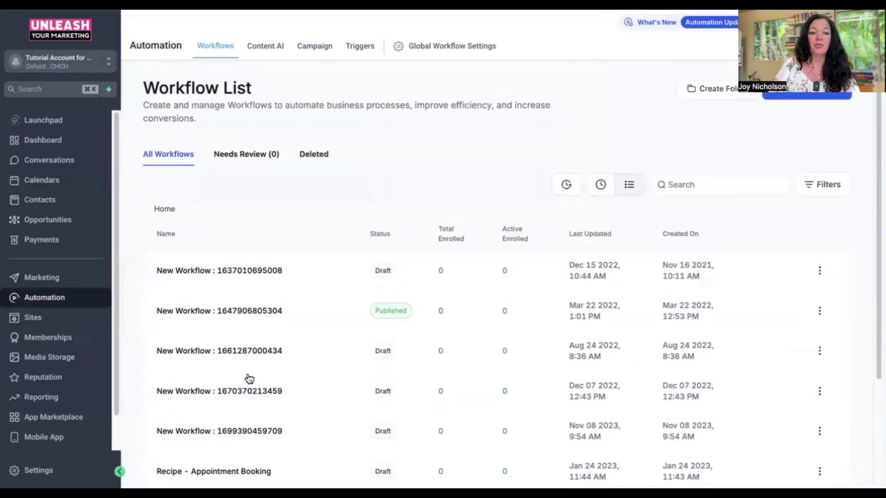
left_click(778, 93)
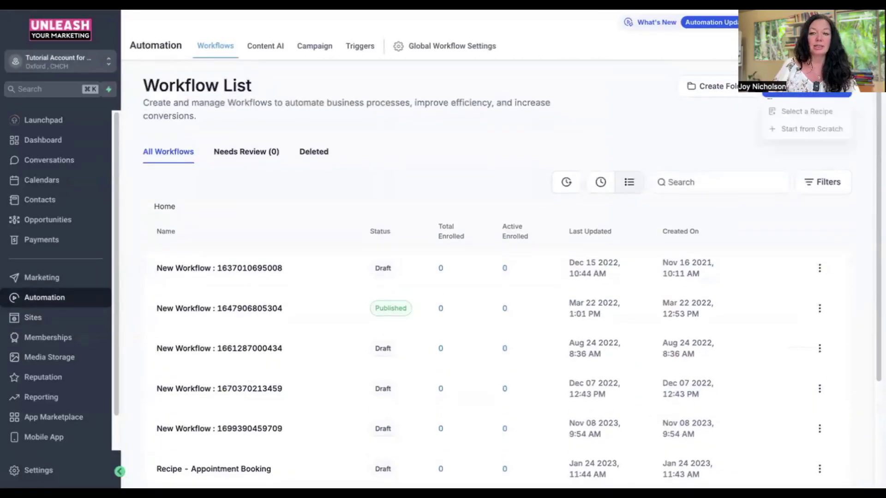
left_click(785, 112)
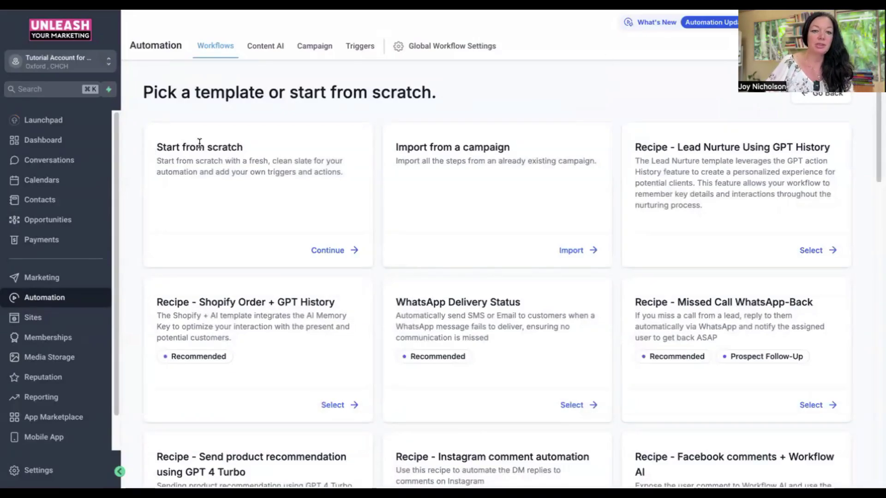
Step: Browse the available workflow recipes for lead follow-up, email sequences, appointments and social media replies
scroll(733, 212, "down", 3)
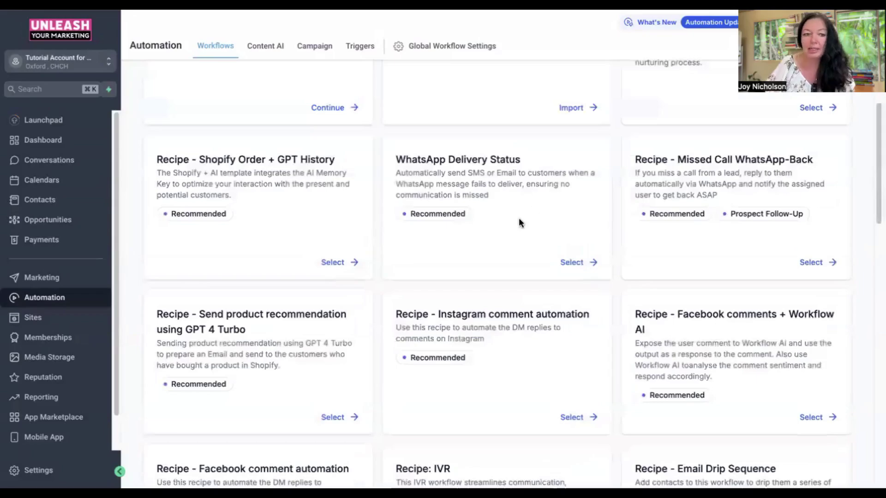
scroll(519, 218, "down", 10)
scroll(636, 283, "down", 3)
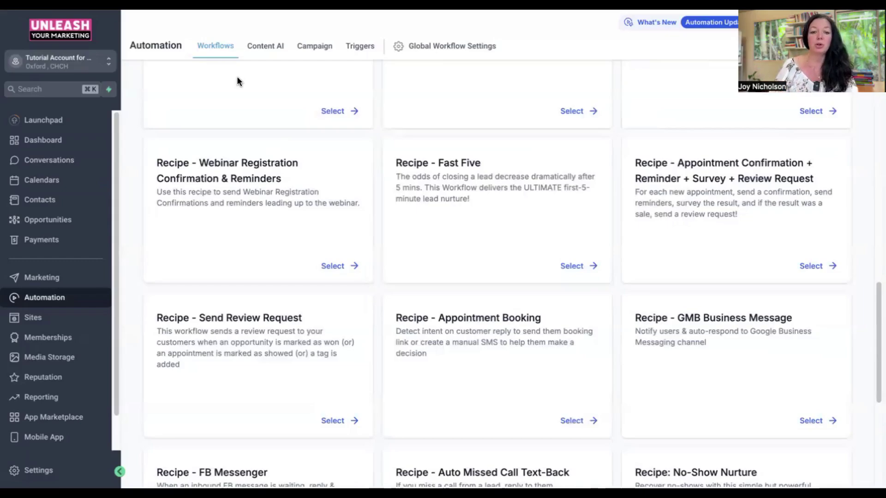
scroll(356, 190, "up", 15)
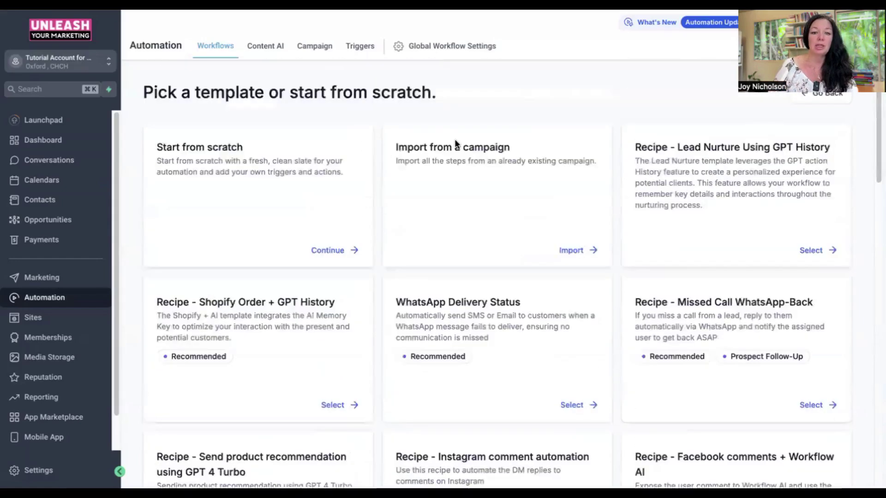
scroll(509, 221, "down", 8)
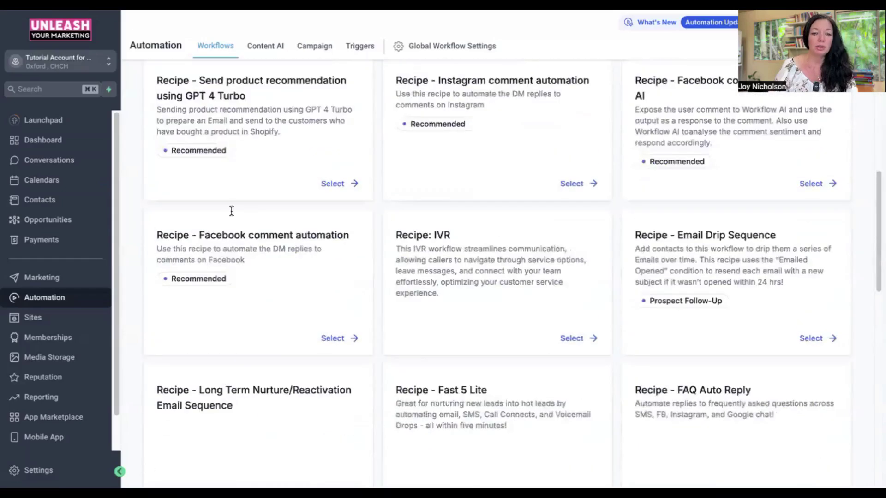
scroll(232, 210, "down", 1)
scroll(696, 307, "down", 10)
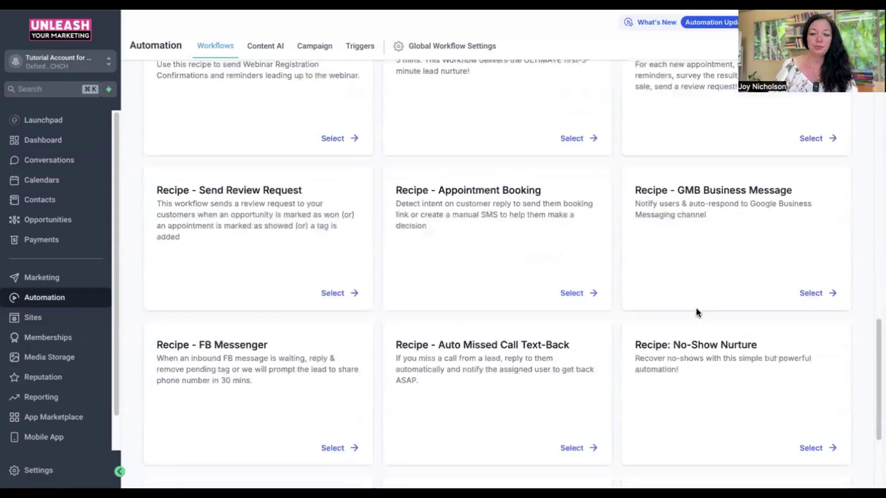
scroll(362, 263, "down", 3)
scroll(452, 215, "down", 1)
scroll(452, 215, "up", 12)
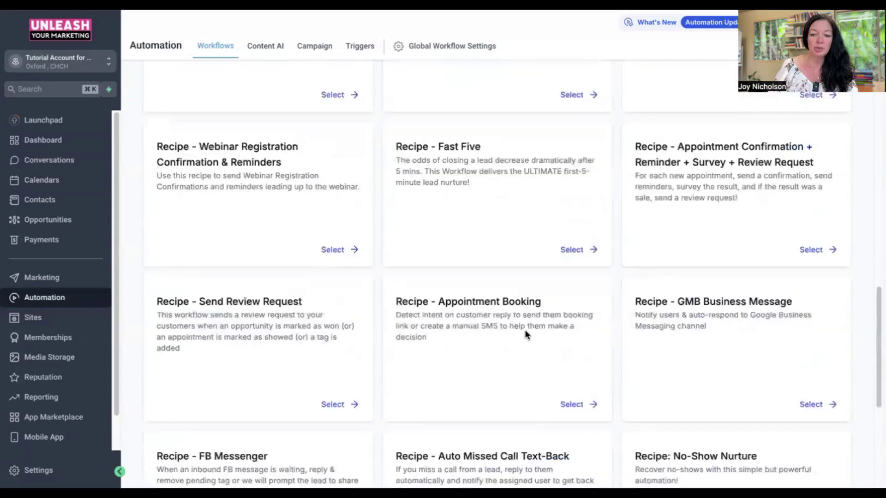
scroll(276, 183, "up", 3)
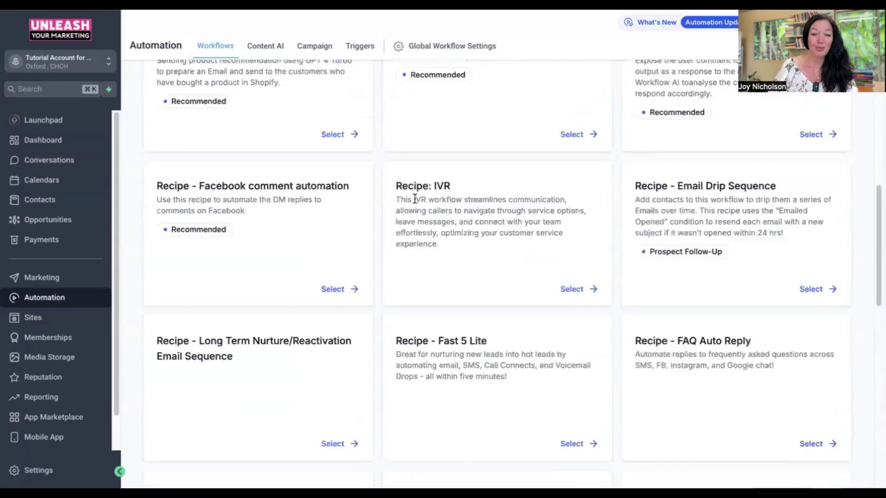
scroll(437, 287, "up", 10)
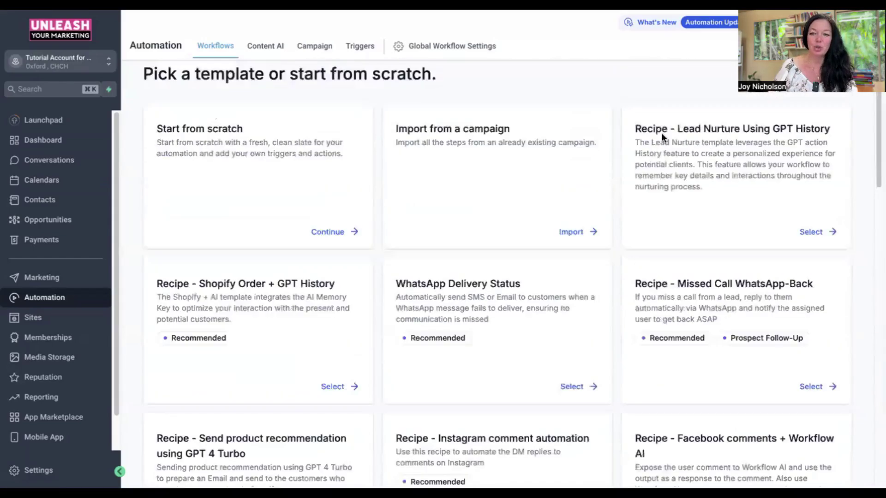
Step: Create a workflow from the "Recipe - Lead Nurture Using GPT History" template and dismiss the multiple opportunities notice
left_click(807, 232)
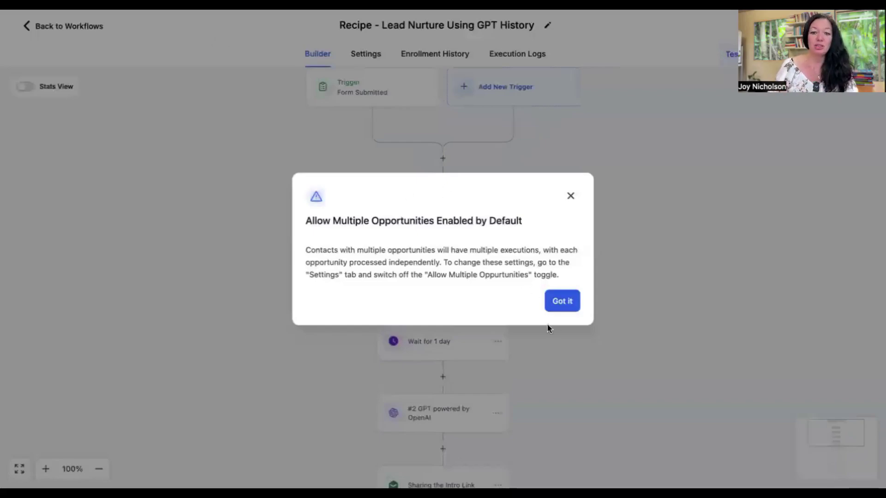
left_click(557, 301)
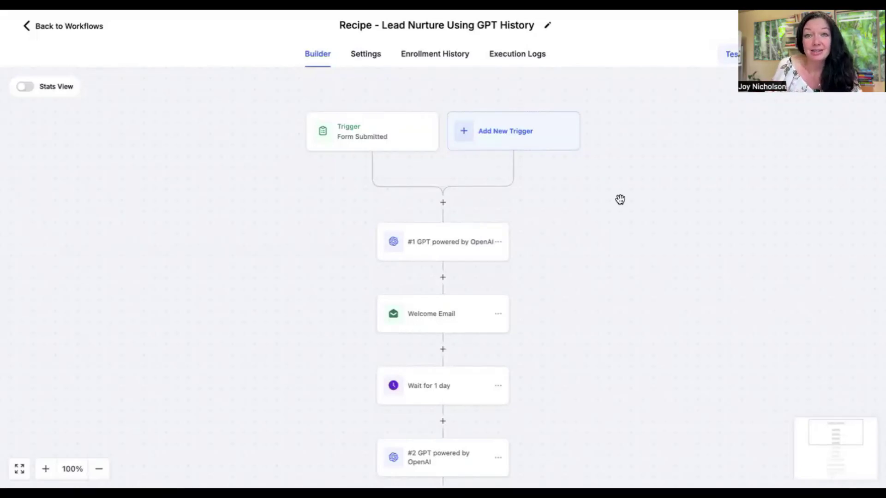
Step: Inspect the settings of the Form Submitted trigger and the #1 GPT powered by OpenAI action without changing them
scroll(595, 245, "down", 1)
scroll(596, 245, "up", 3)
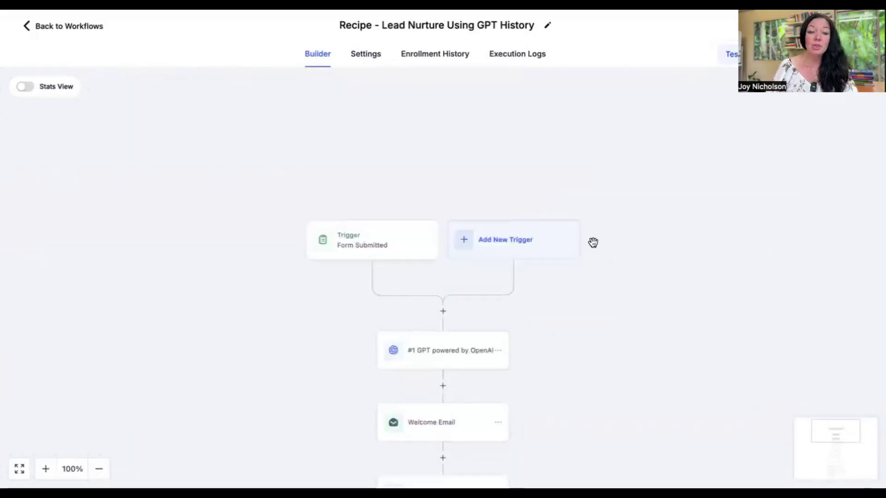
left_click(367, 246)
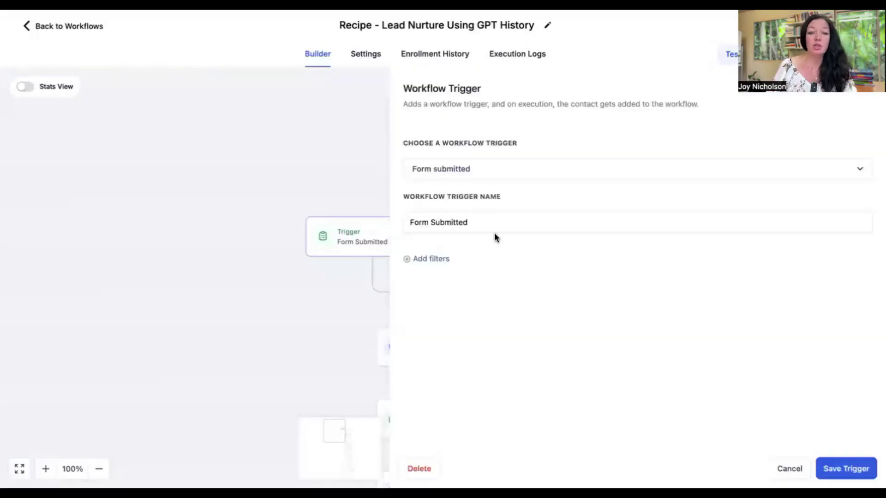
left_click(783, 469)
left_click(431, 346)
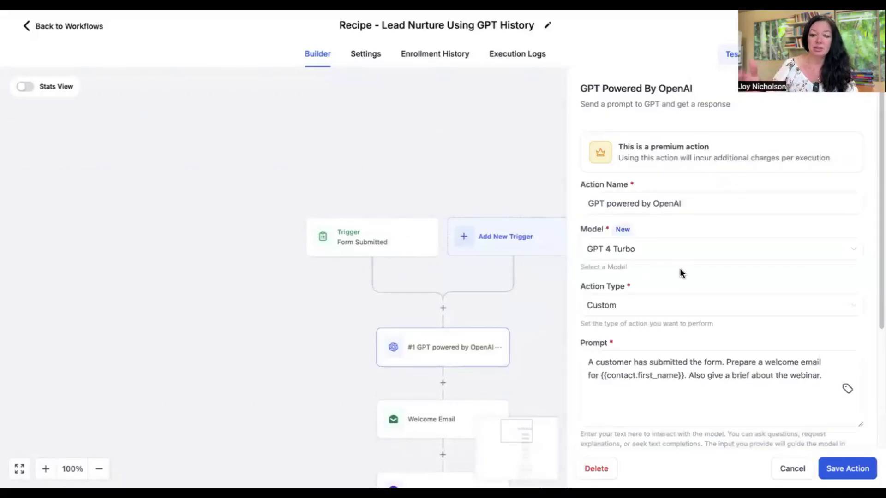
left_click(787, 463)
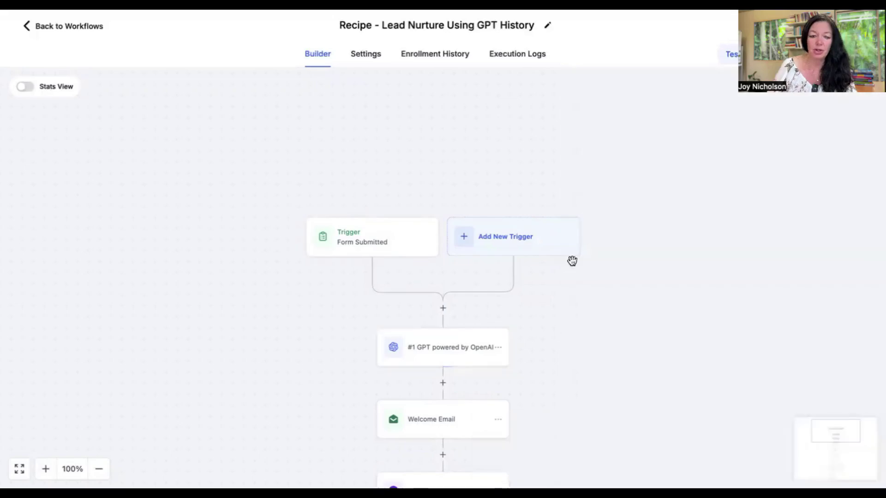
Step: Look at the Welcome Email action, close it unchanged and examine the remaining workflow steps through both Condition branches
scroll(570, 254, "down", 4)
left_click(474, 271)
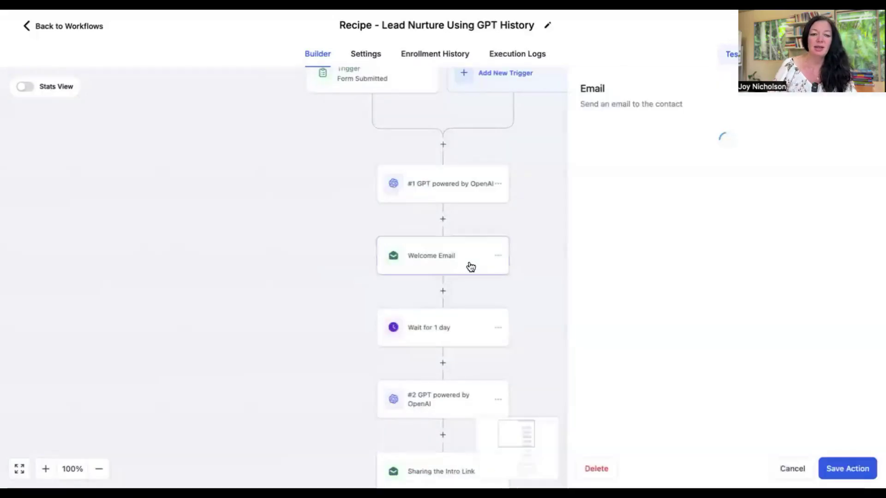
left_click(794, 468)
scroll(245, 217, "down", 8)
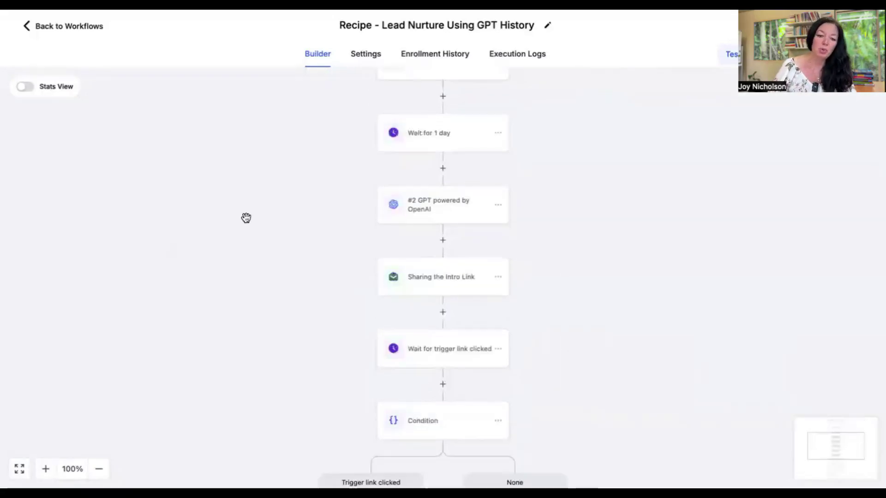
scroll(362, 363, "down", 2)
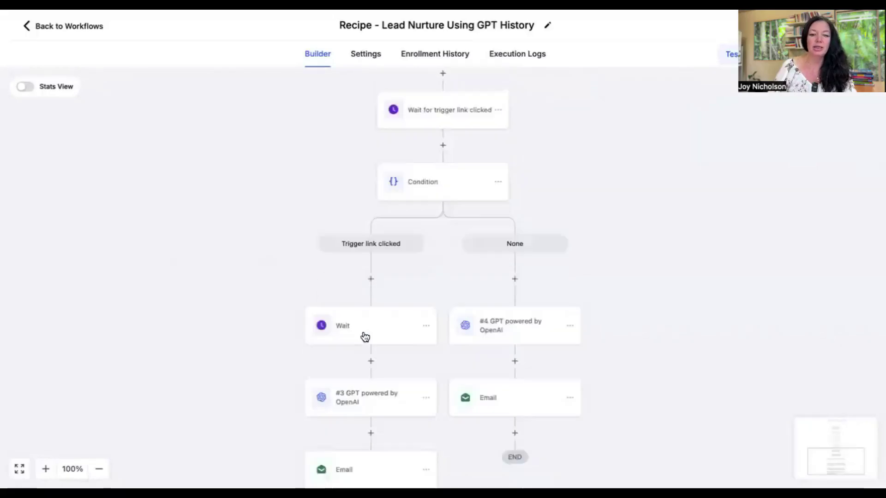
scroll(583, 350, "down", 4)
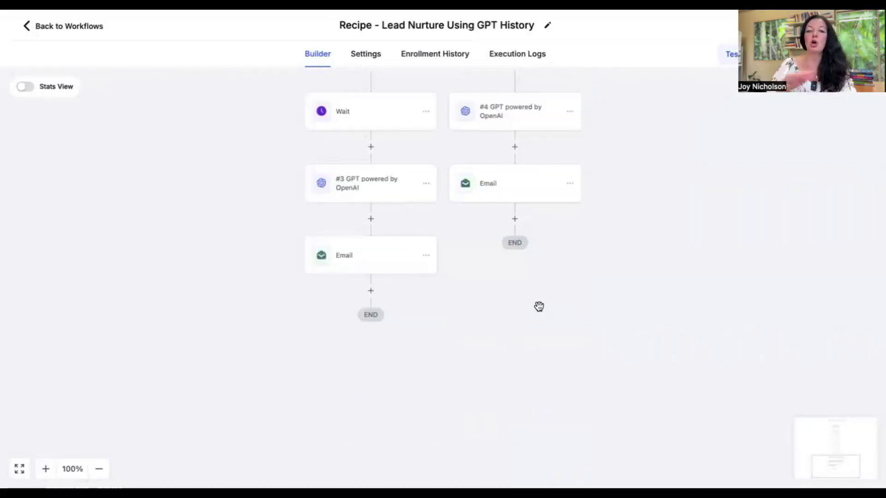
scroll(556, 285, "up", 1)
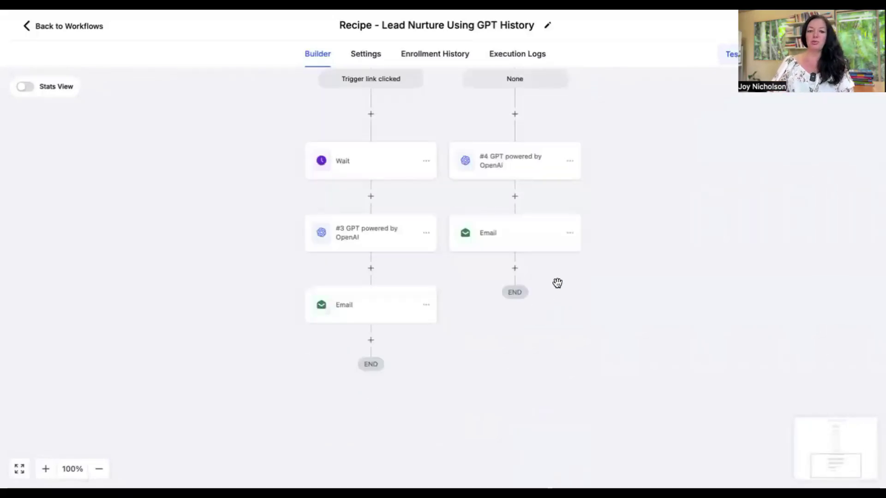